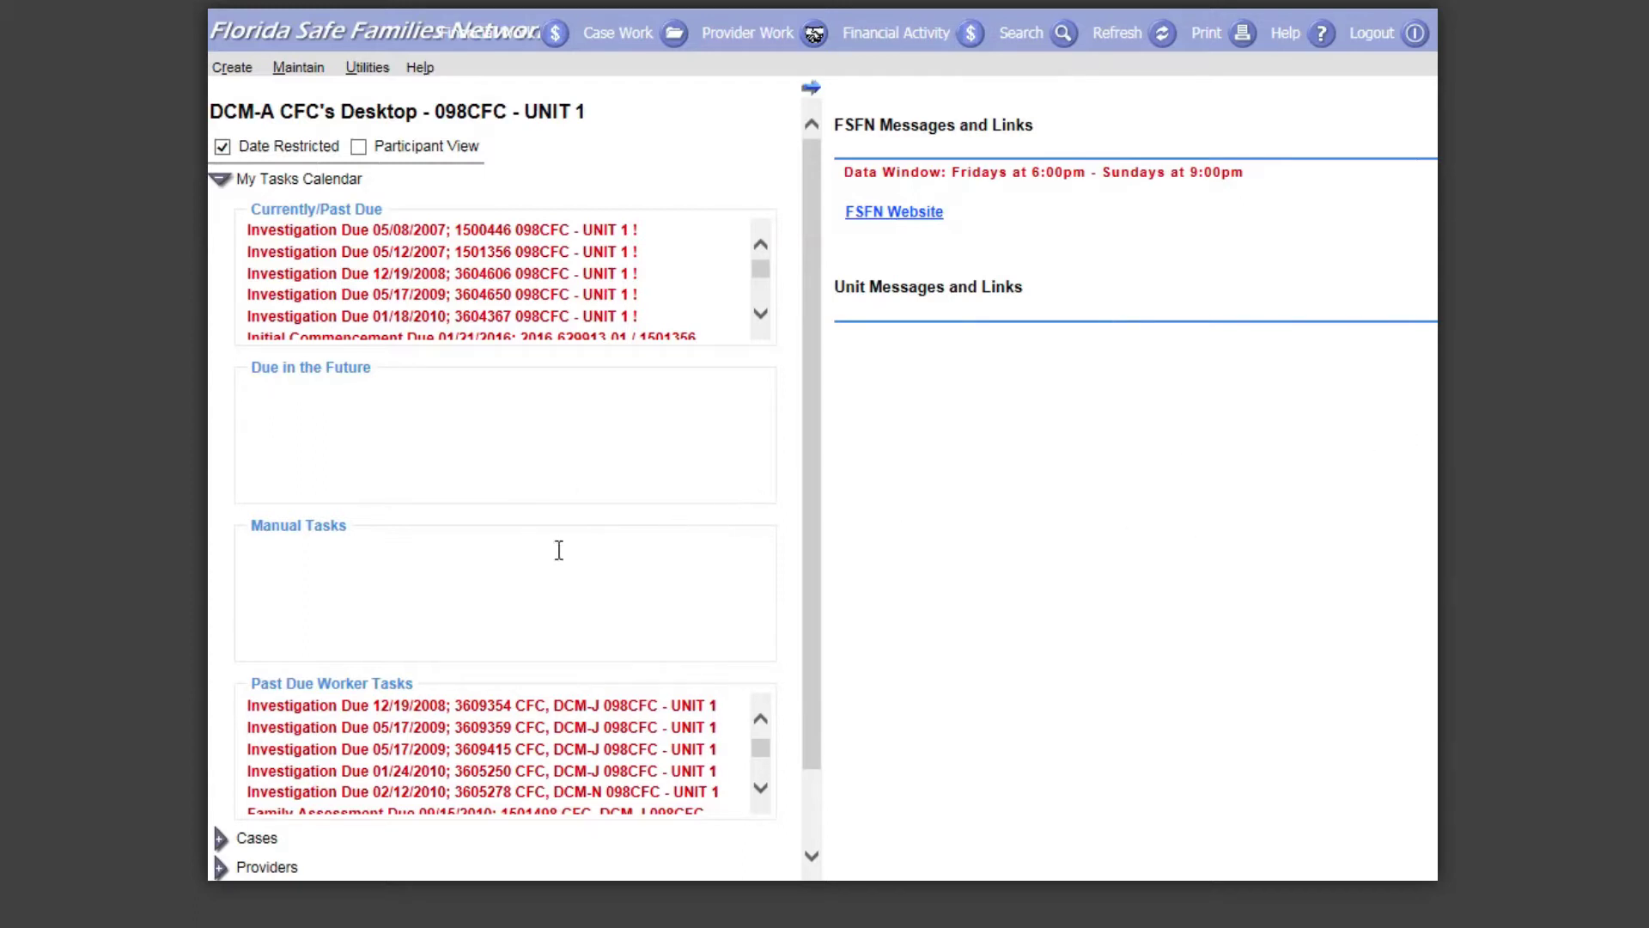
# Step: Expand the desktop Providers list and open the relative provider's Basic record
pyautogui.scroll(-1, 380, 547)
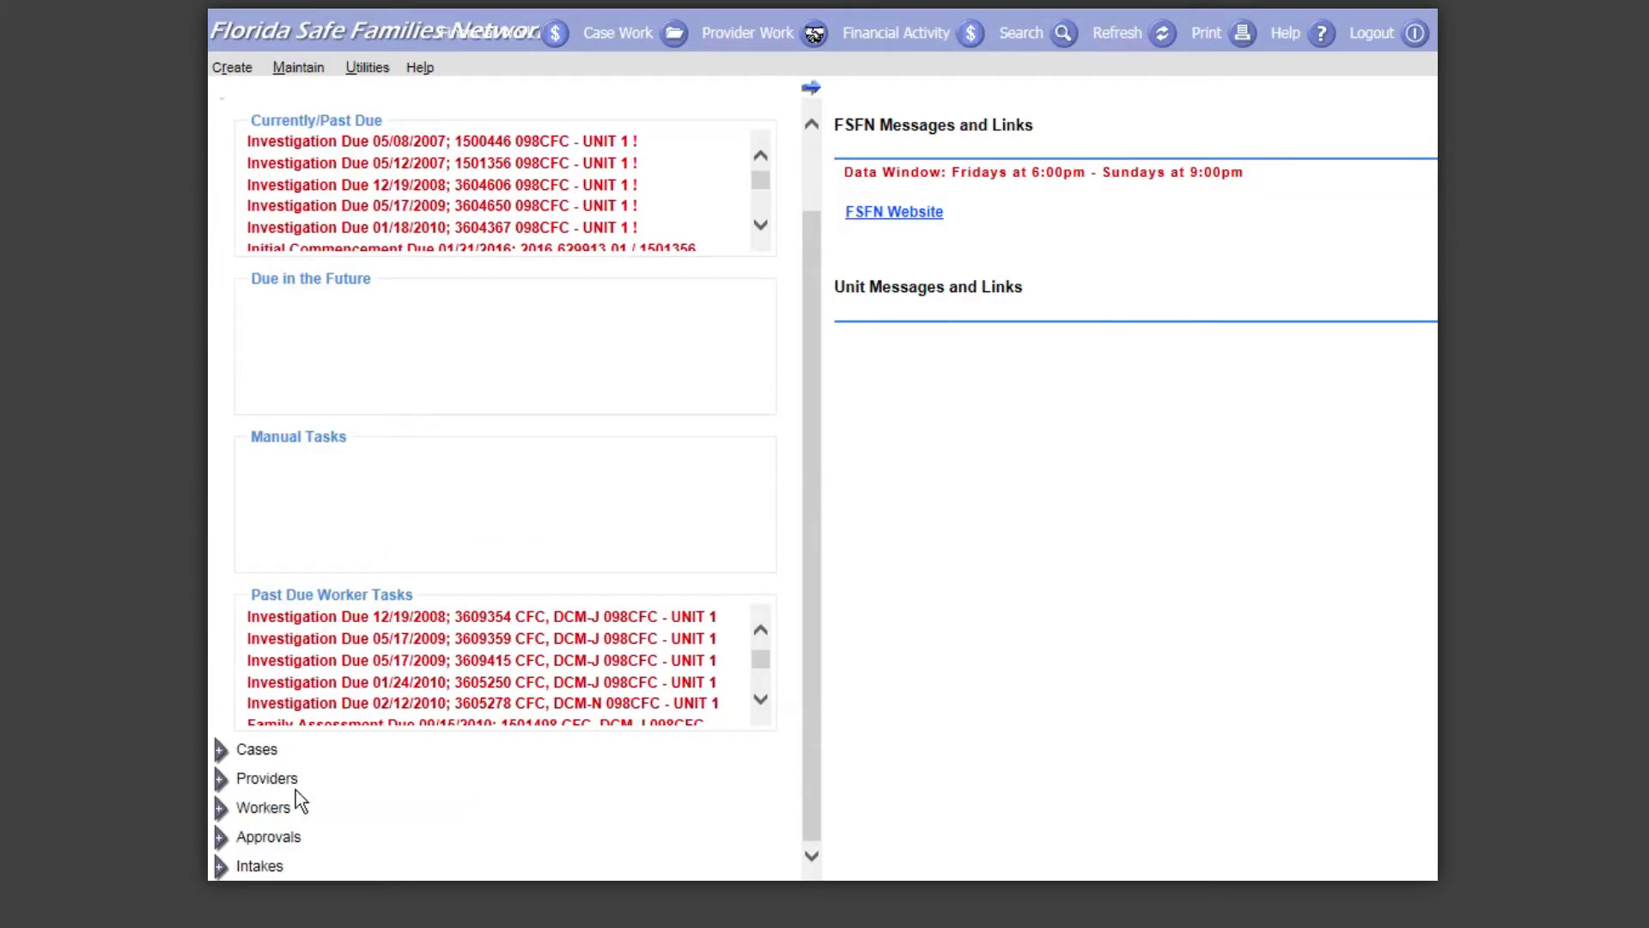
pyautogui.click(221, 783)
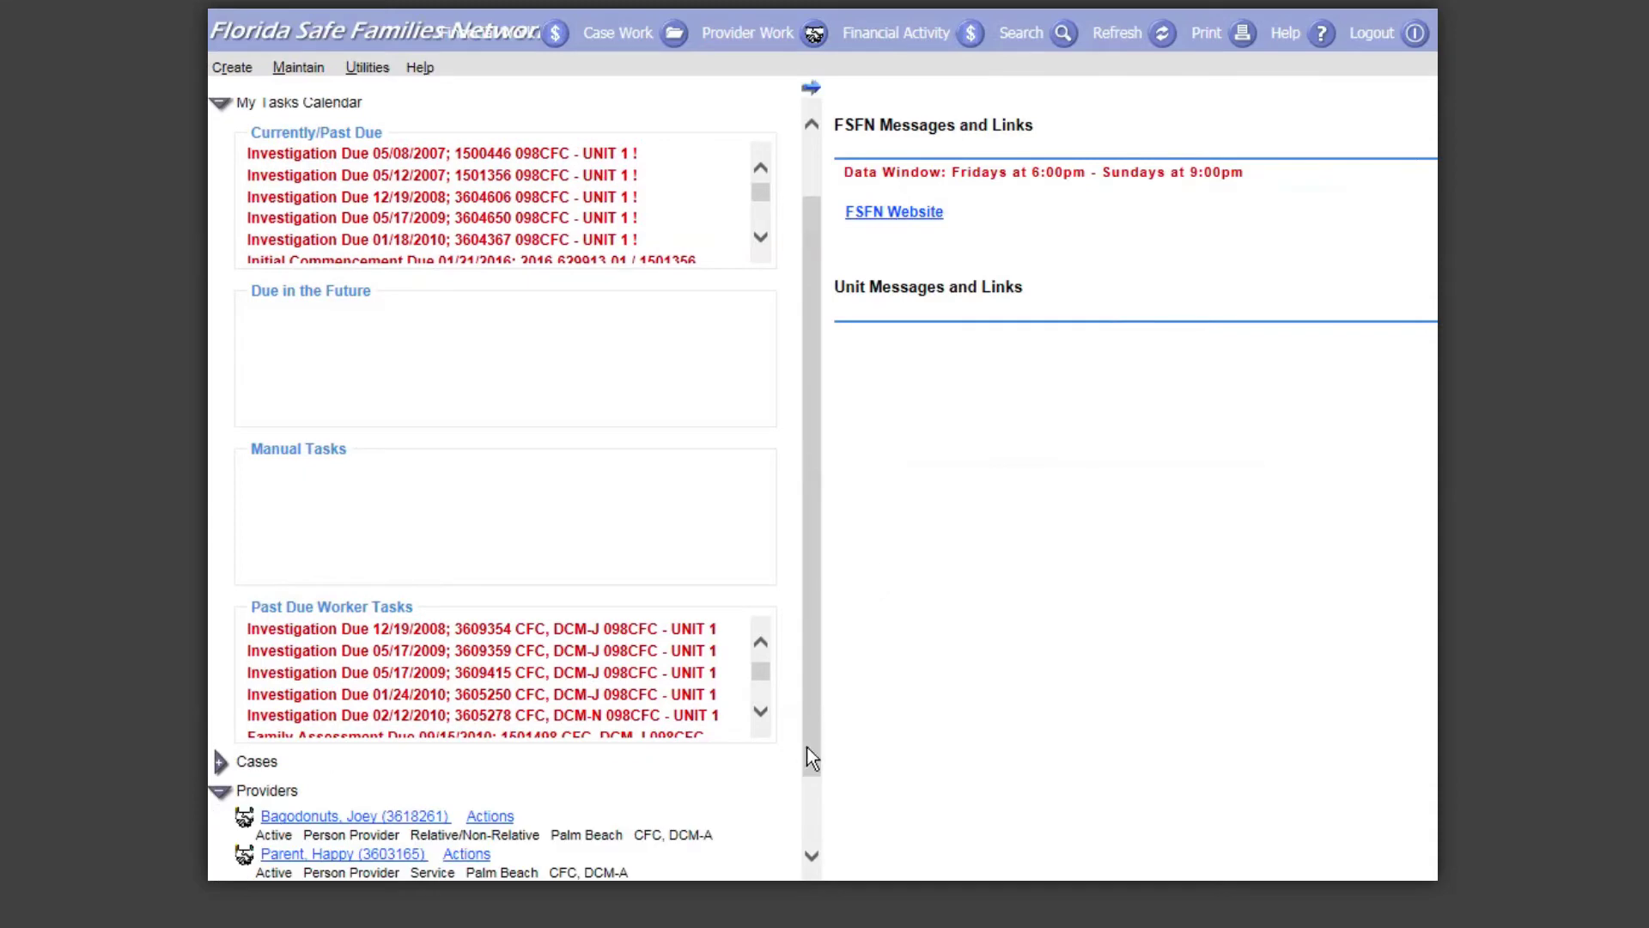
pyautogui.moveTo(806, 745); pyautogui.dragTo(811, 821)
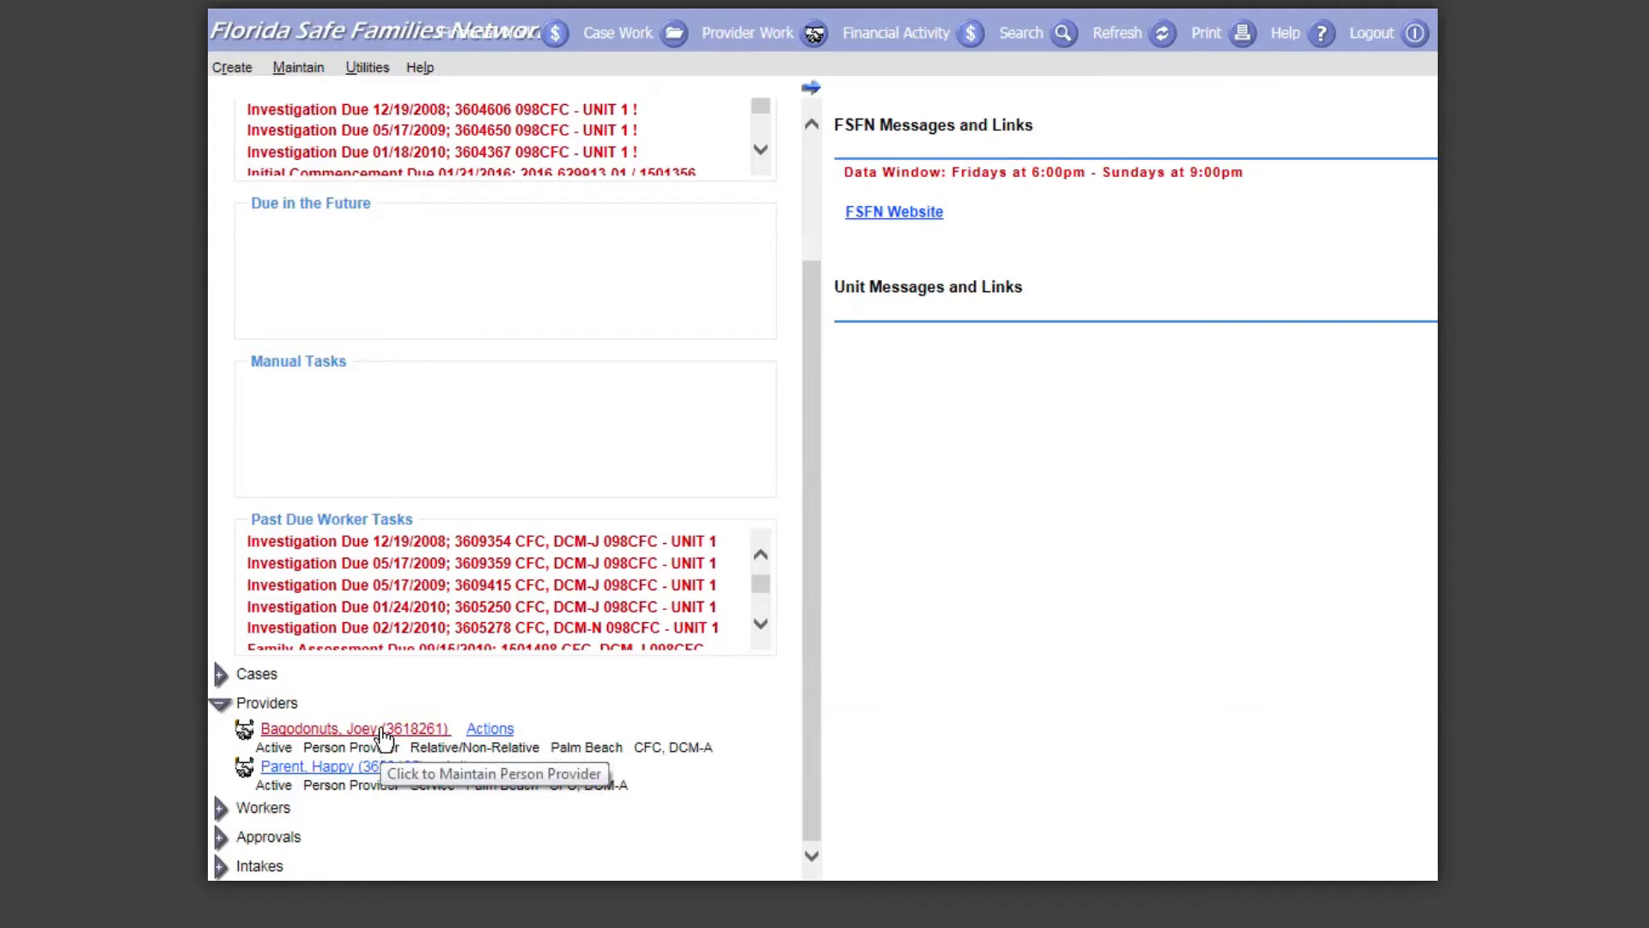
pyautogui.click(384, 730)
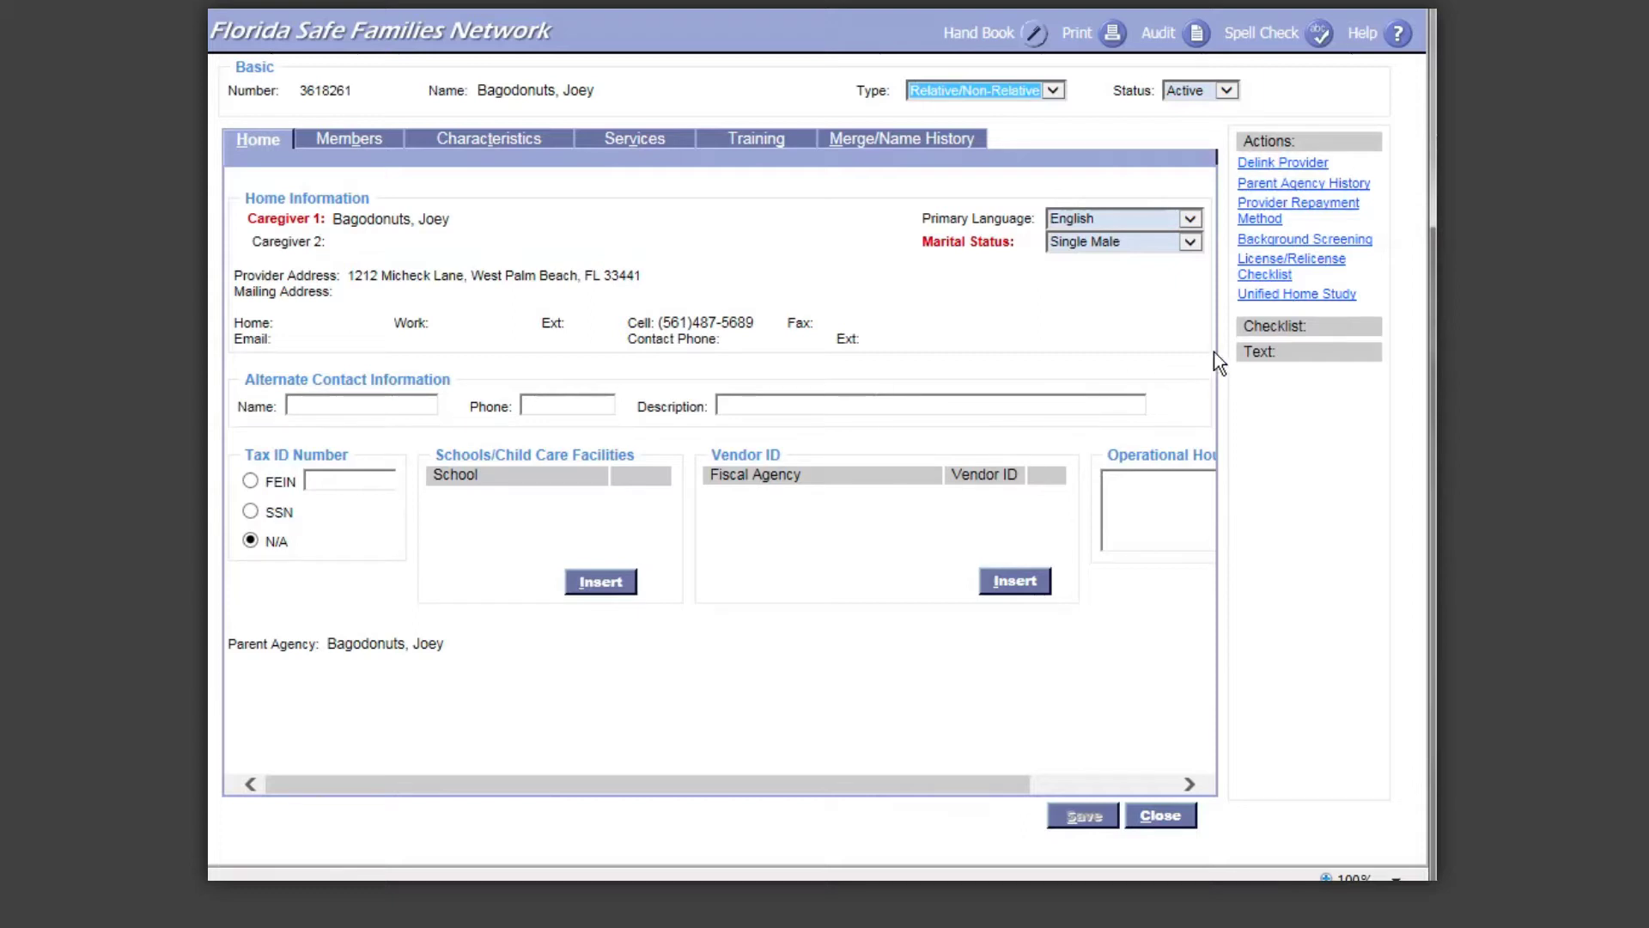
# Step: Bring up the provider's Unified Home Study forms window
pyautogui.click(1316, 295)
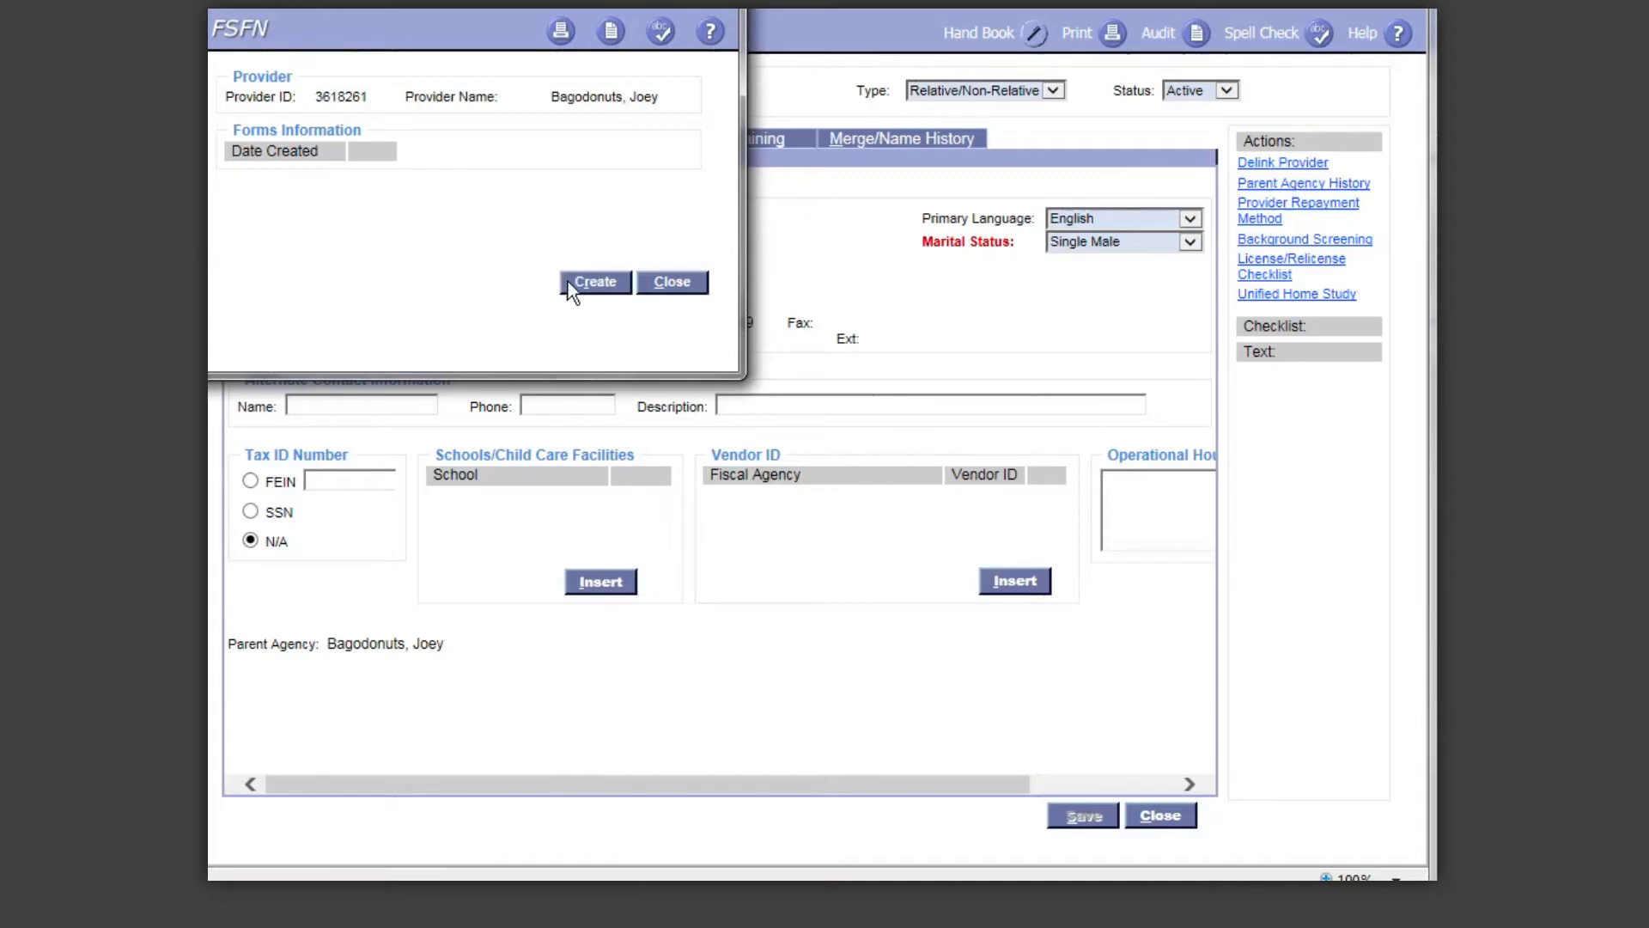
# Step: Create a new Unified Home Study form from the FSFN Forms window
pyautogui.click(601, 282)
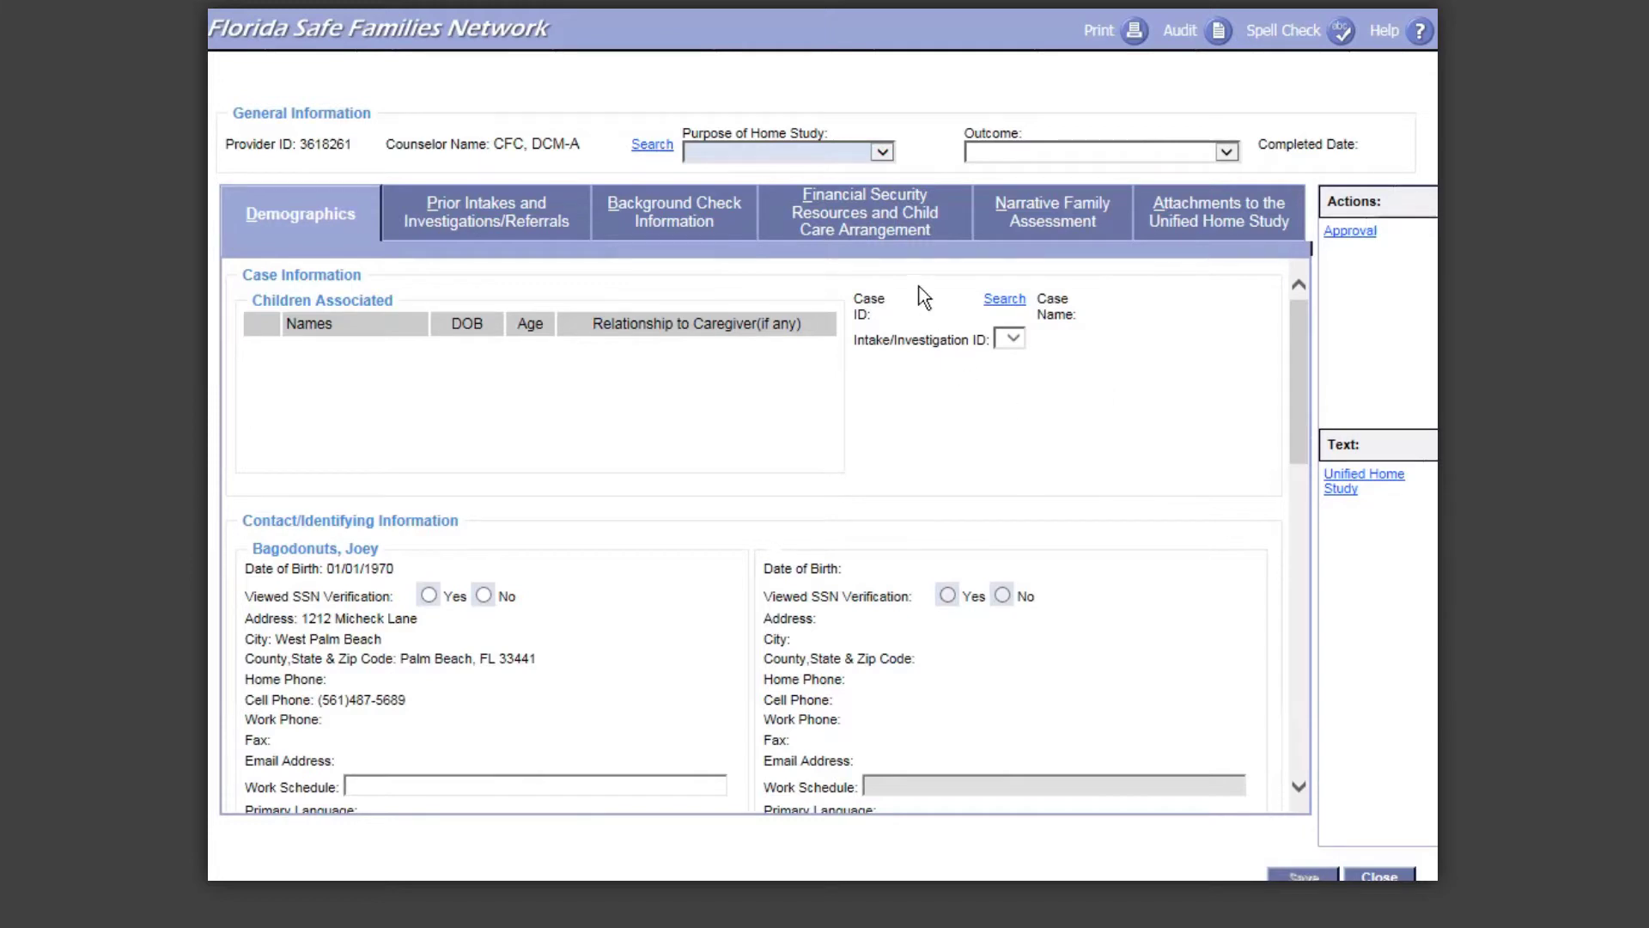
# Step: Choose Non-Relative Placement as the Purpose of Home Study
pyautogui.click(883, 153)
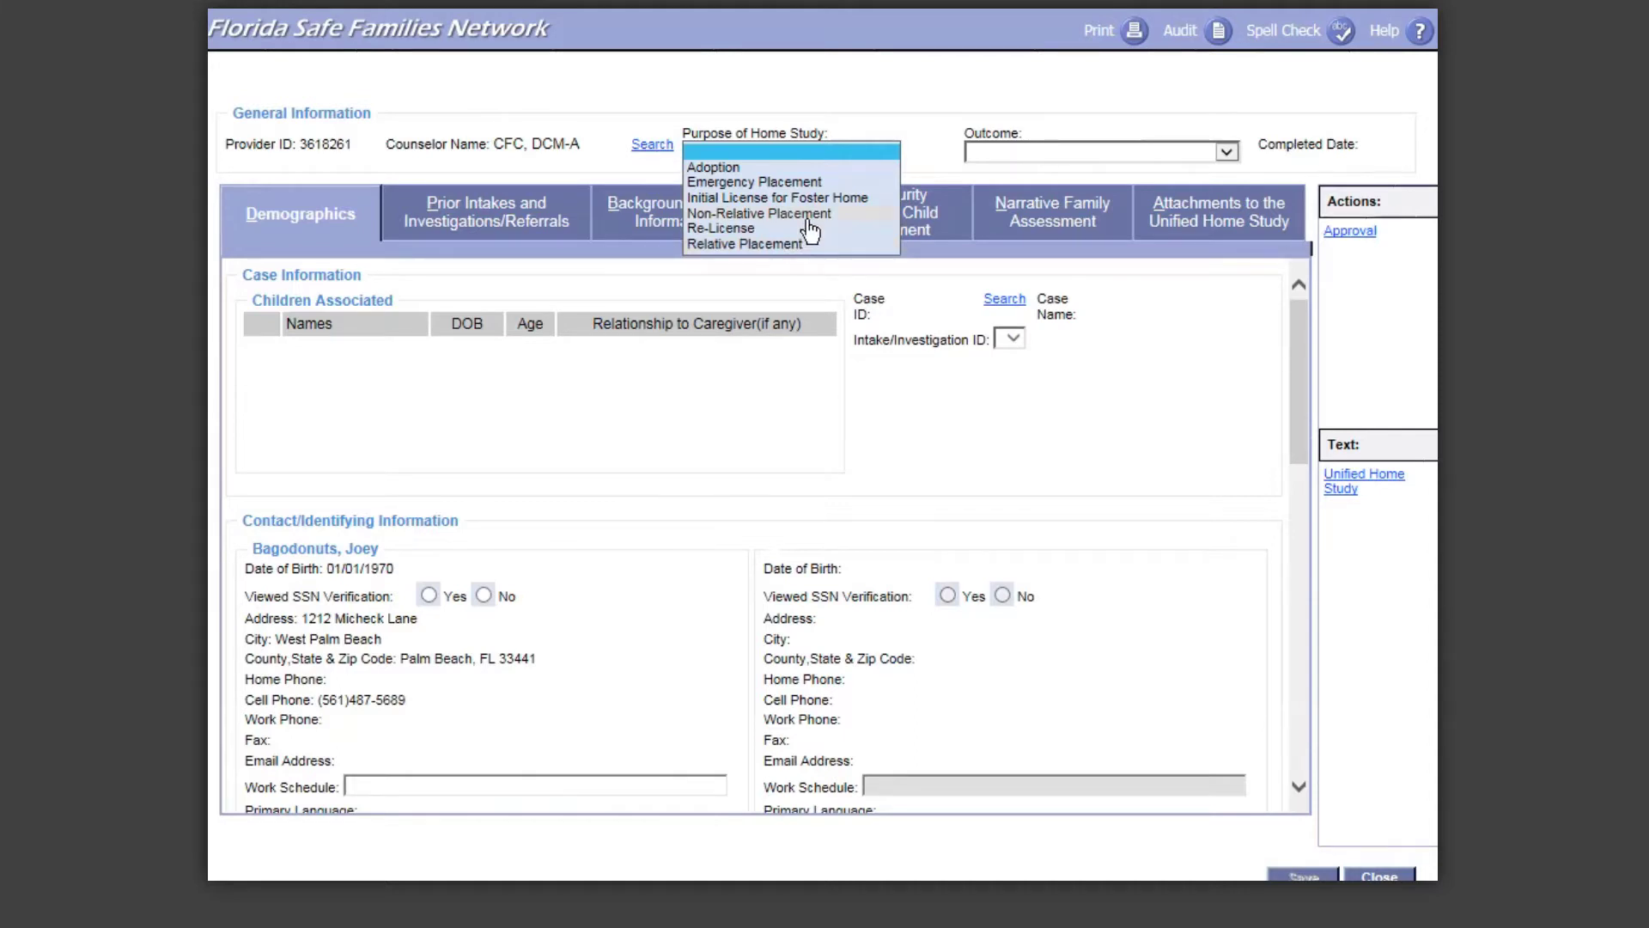
pyautogui.click(810, 215)
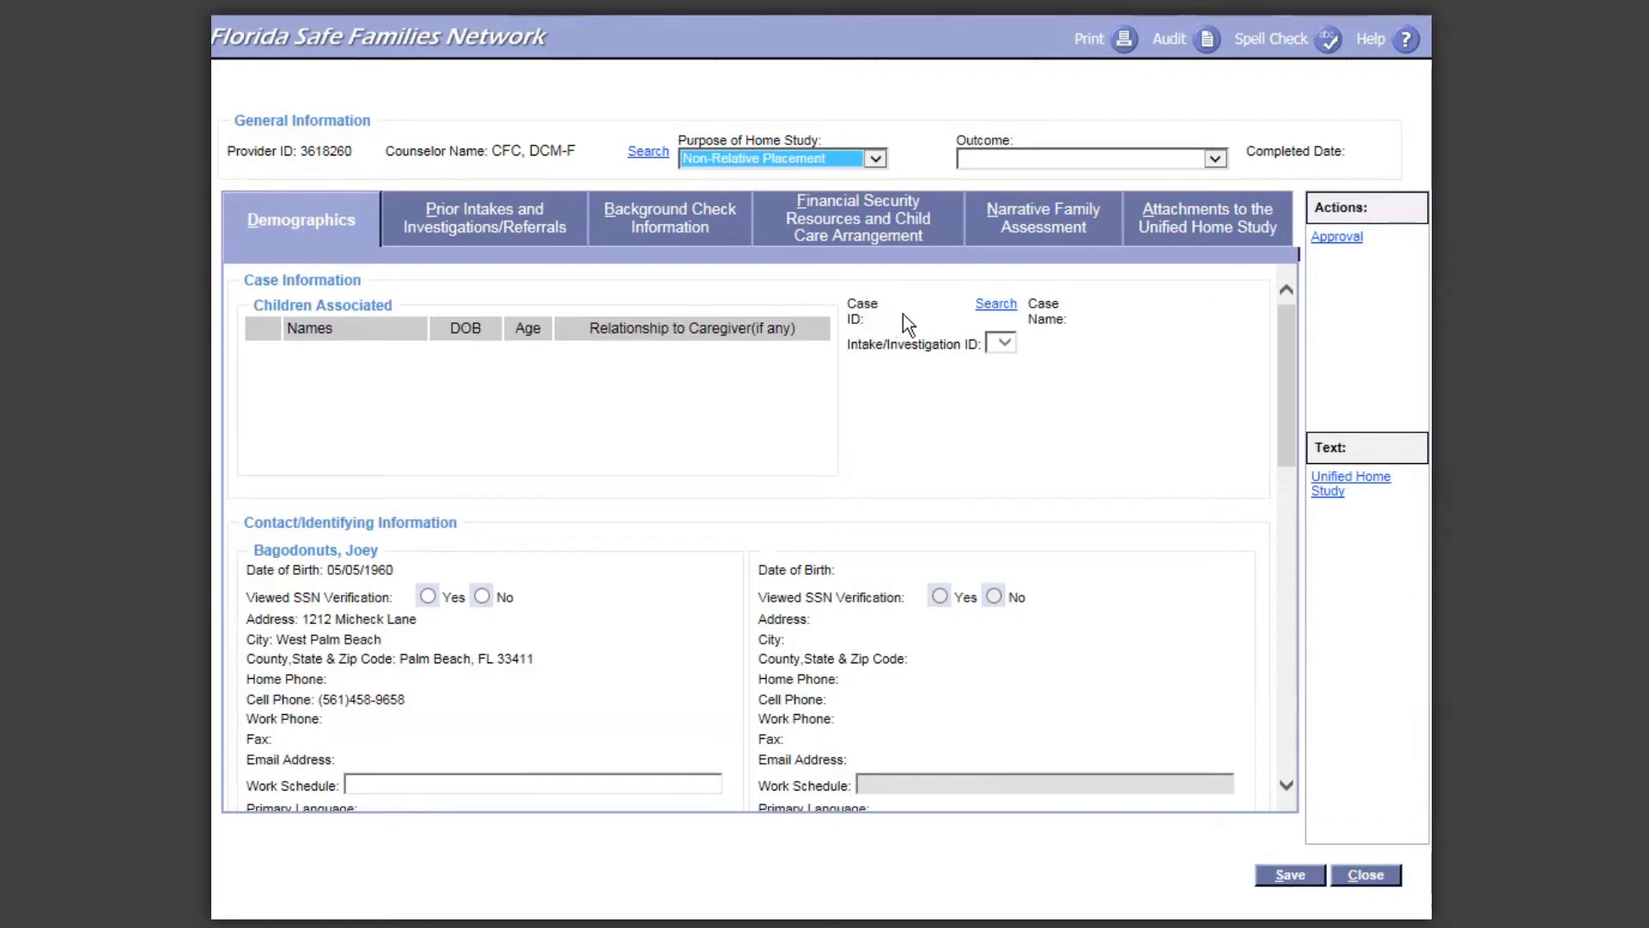
pyautogui.click(1007, 308)
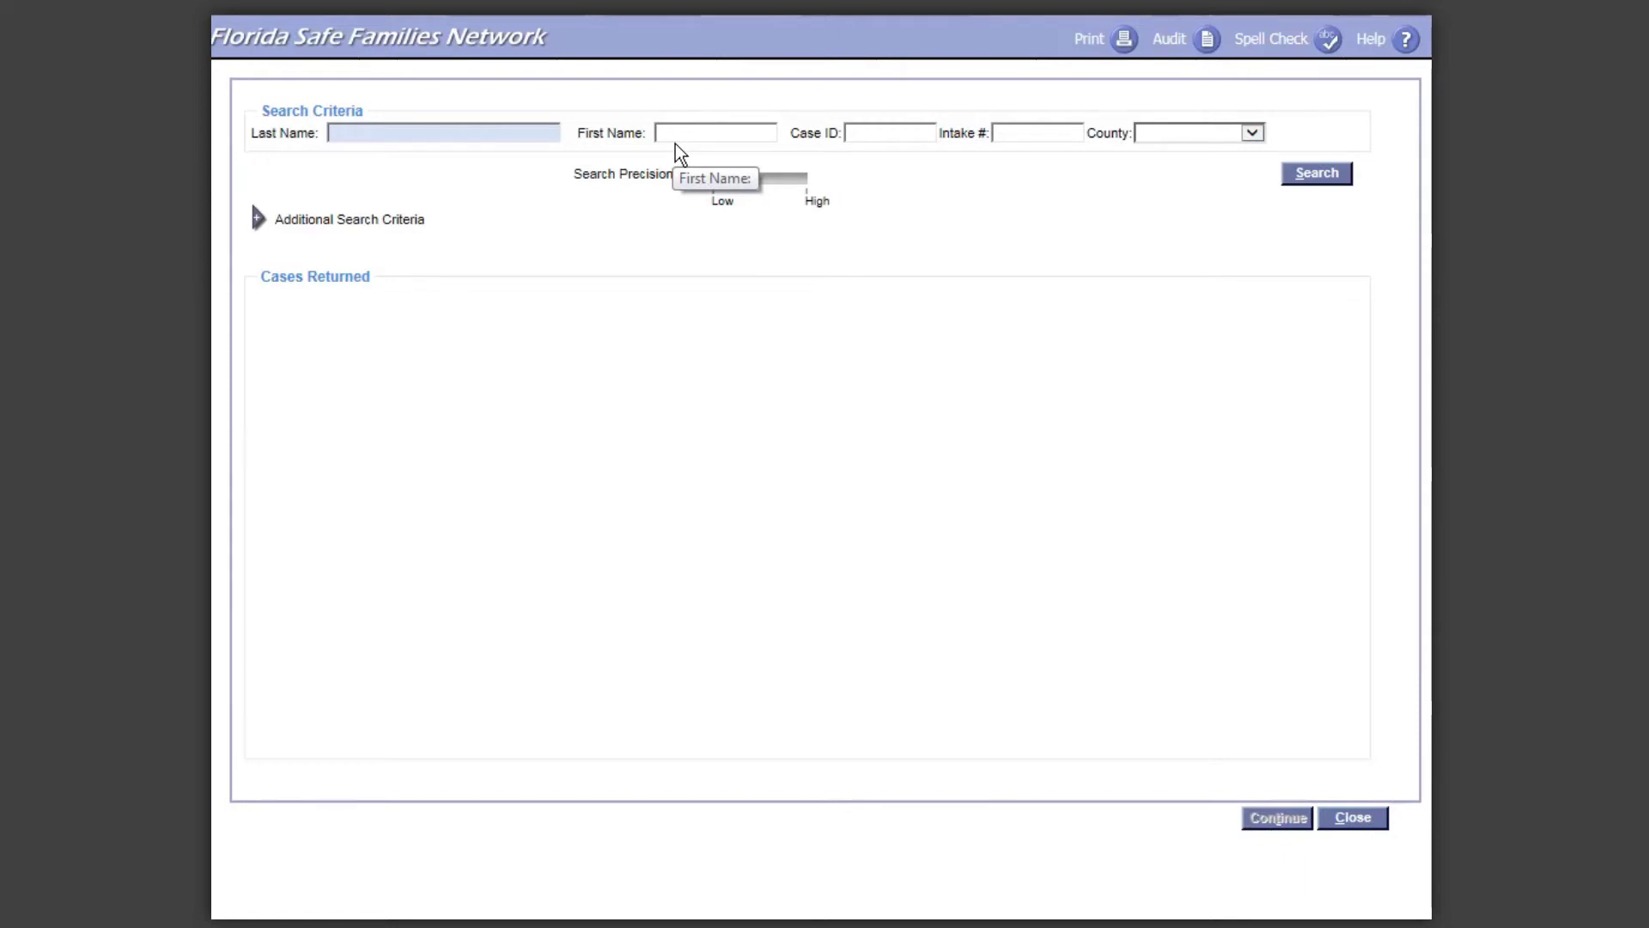
pyautogui.click(881, 133)
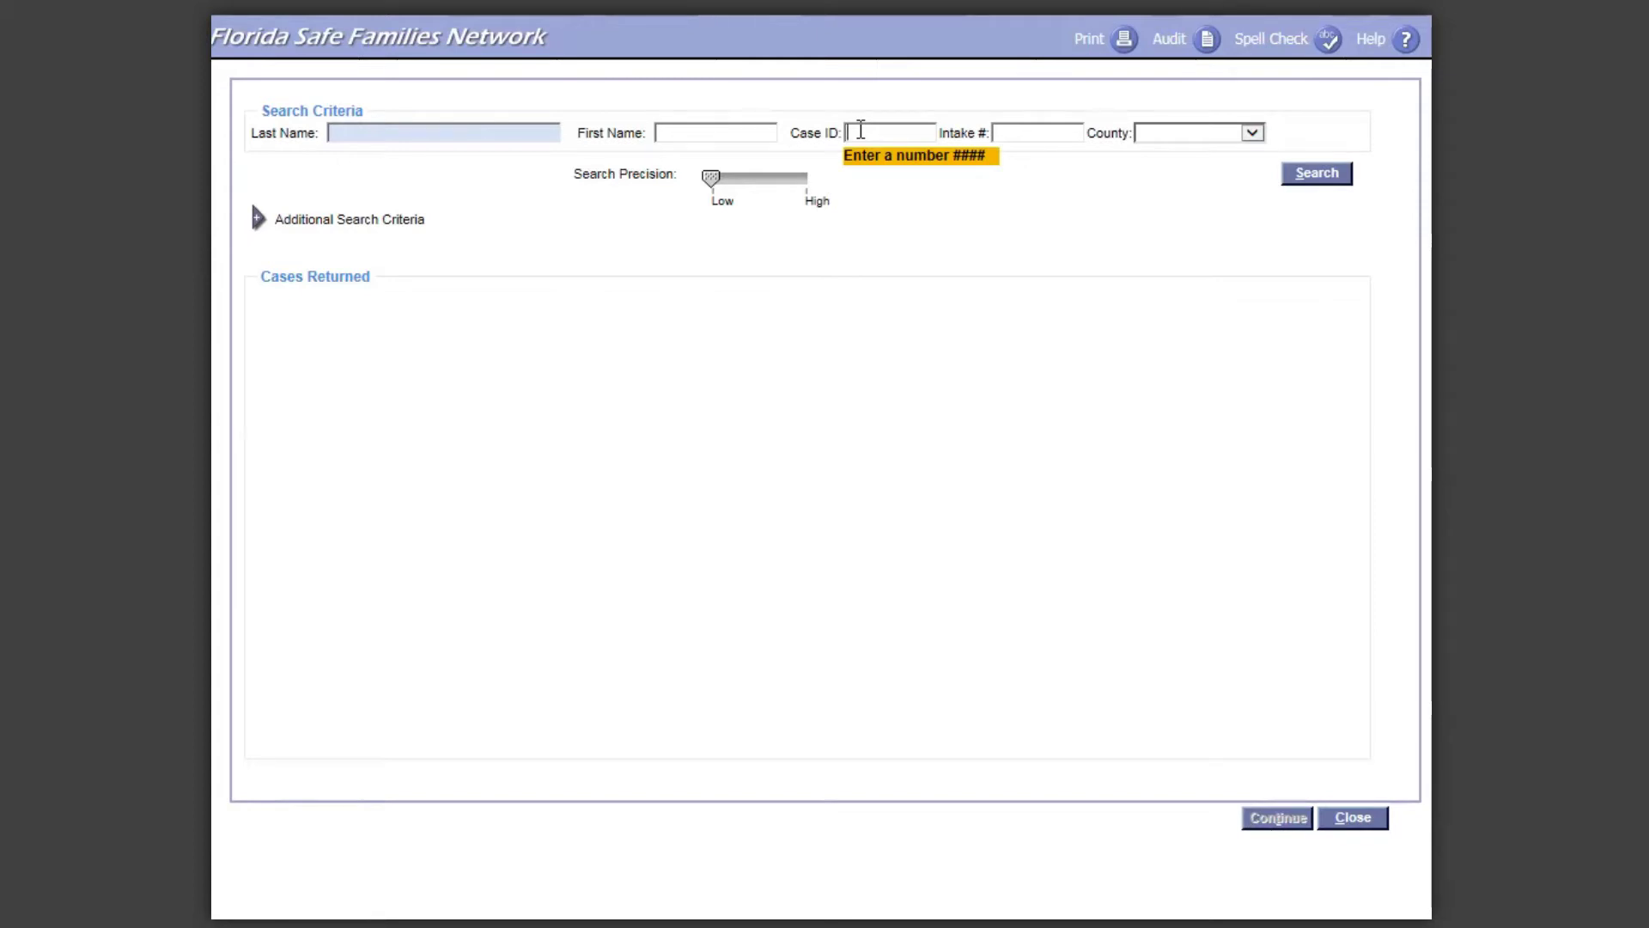
pyautogui.click(1314, 176)
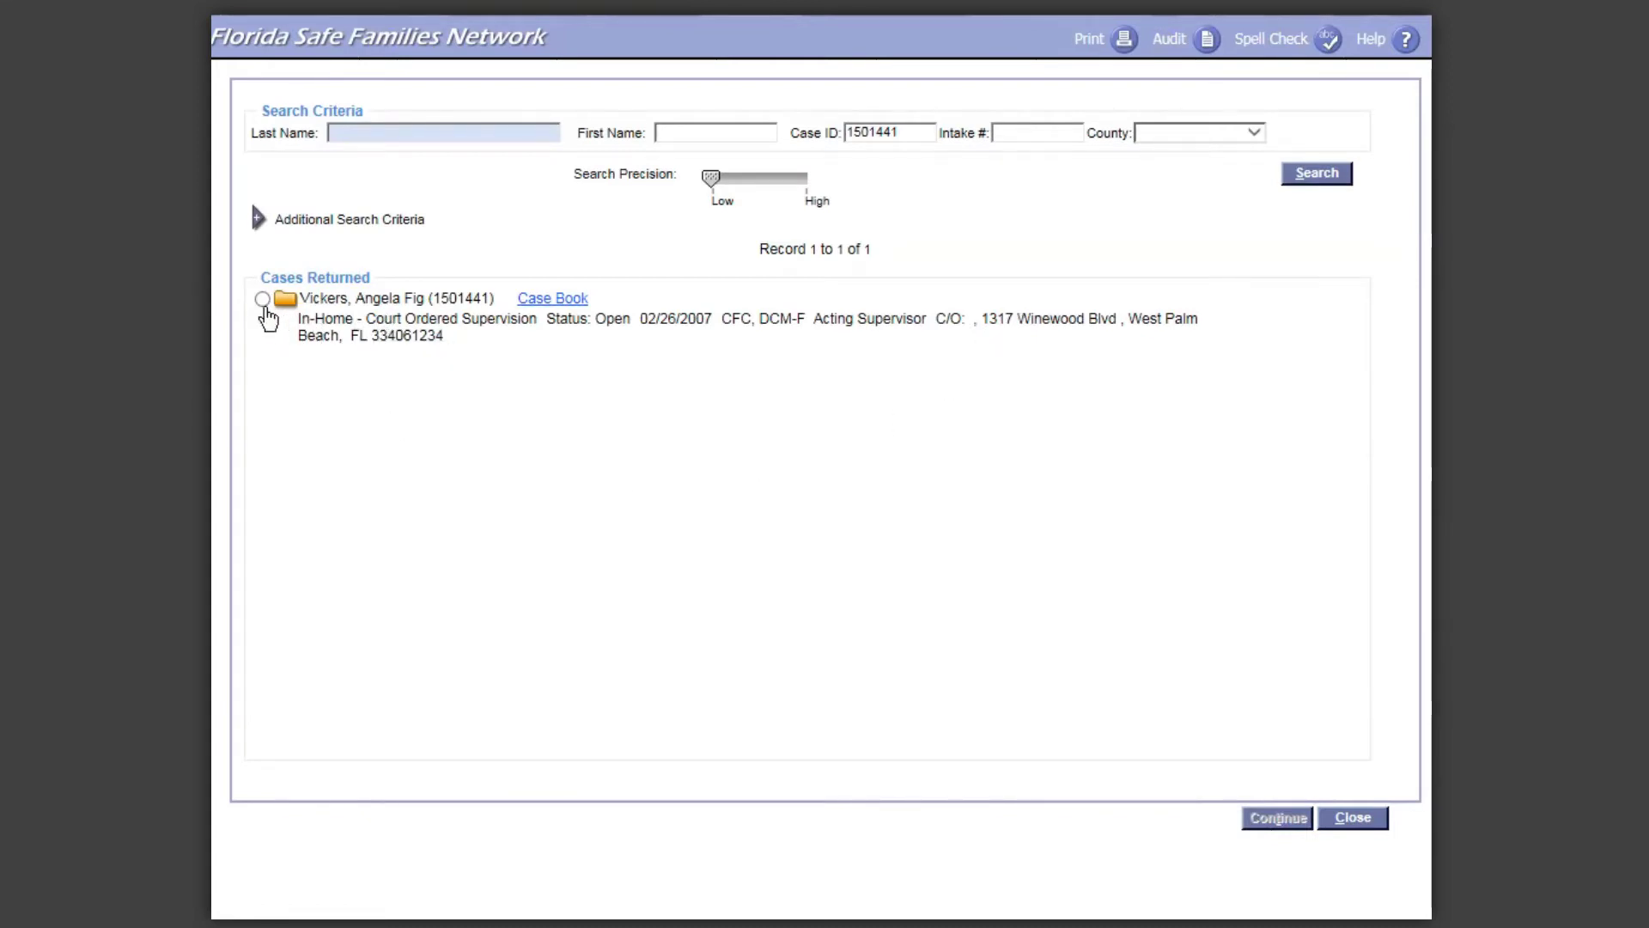
pyautogui.click(262, 301)
pyautogui.click(1279, 817)
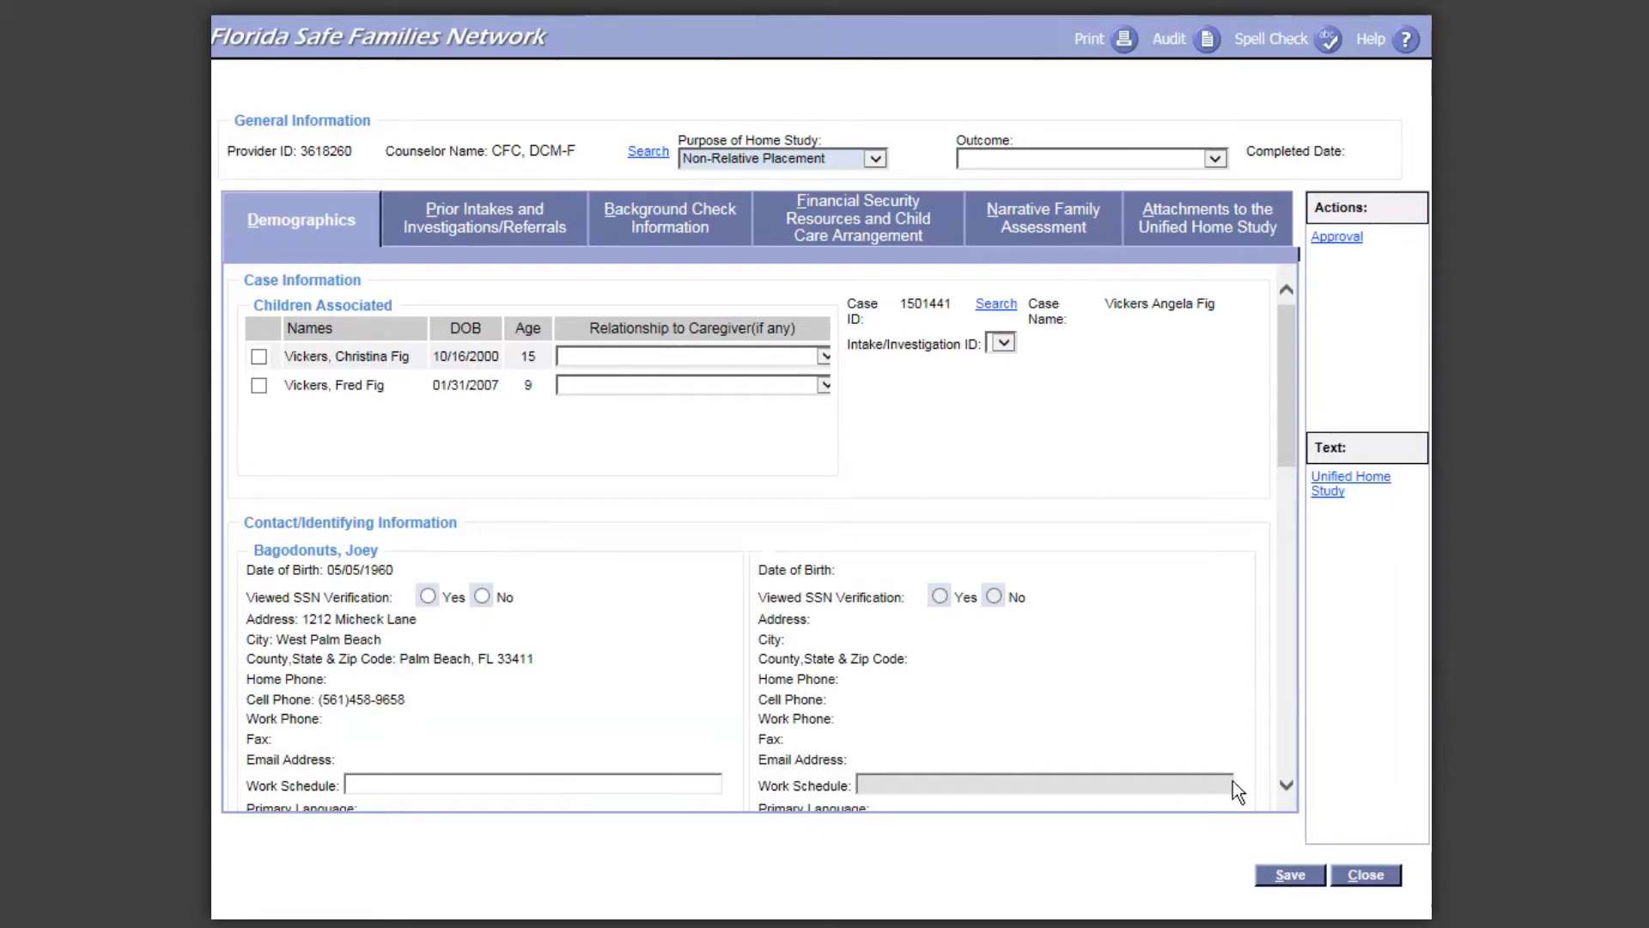
# Step: Associate both children, leave the first child's relationship blank, and set Viewed SSN Verification to Yes
pyautogui.click(259, 357)
pyautogui.click(260, 387)
pyautogui.click(799, 360)
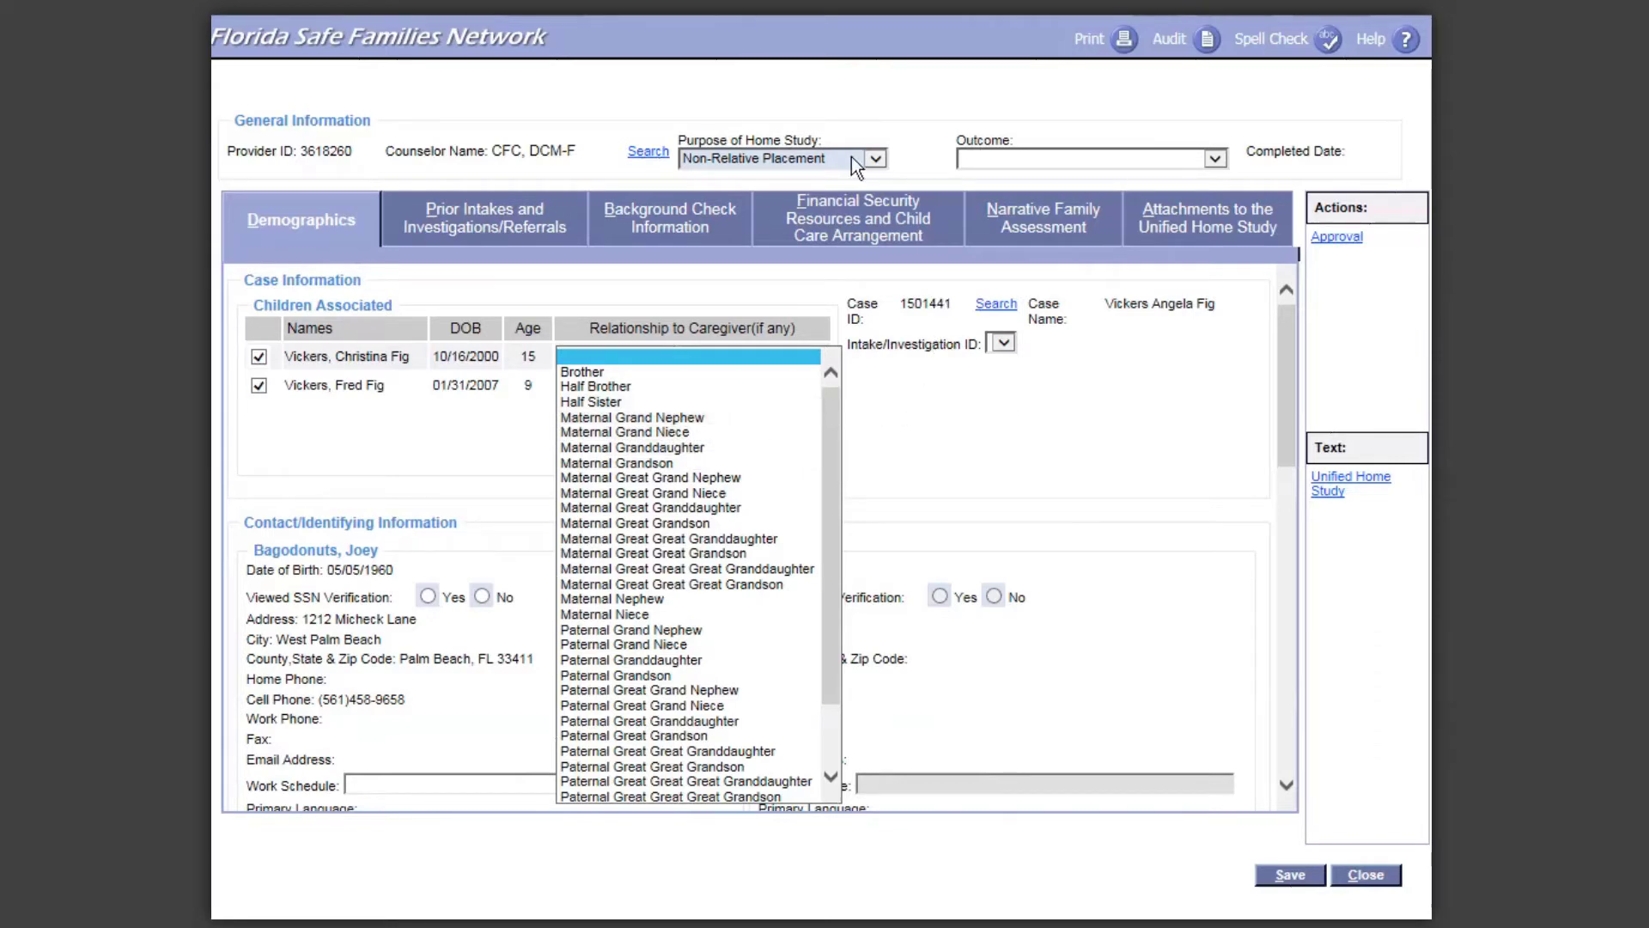
pyautogui.click(773, 352)
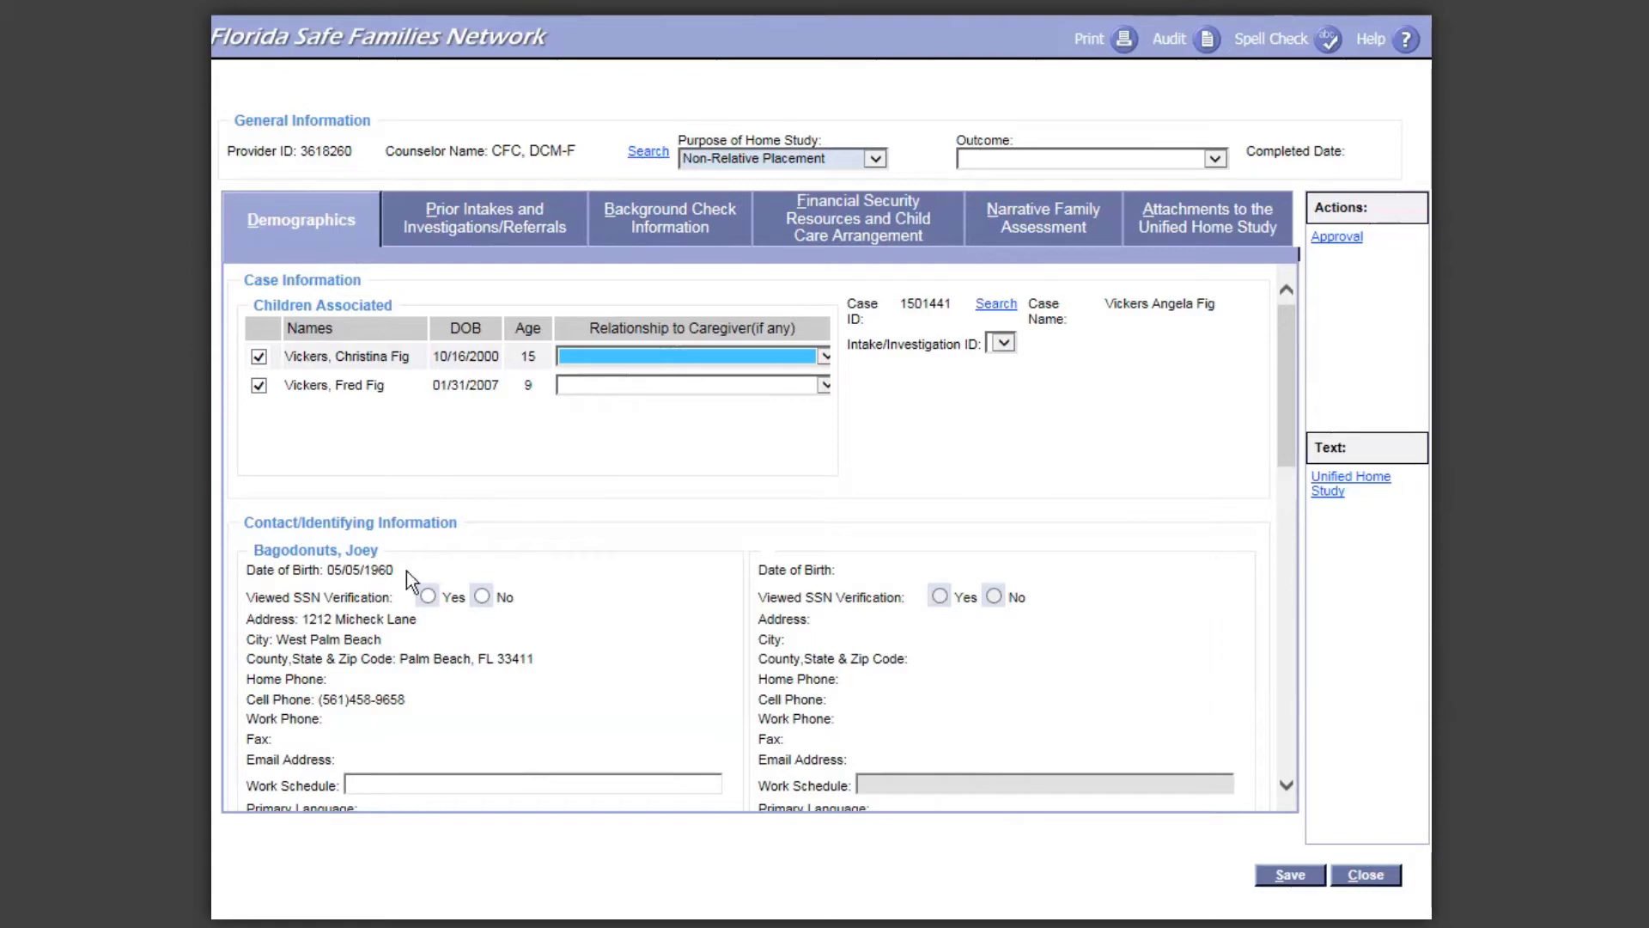
pyautogui.click(433, 599)
pyautogui.click(431, 597)
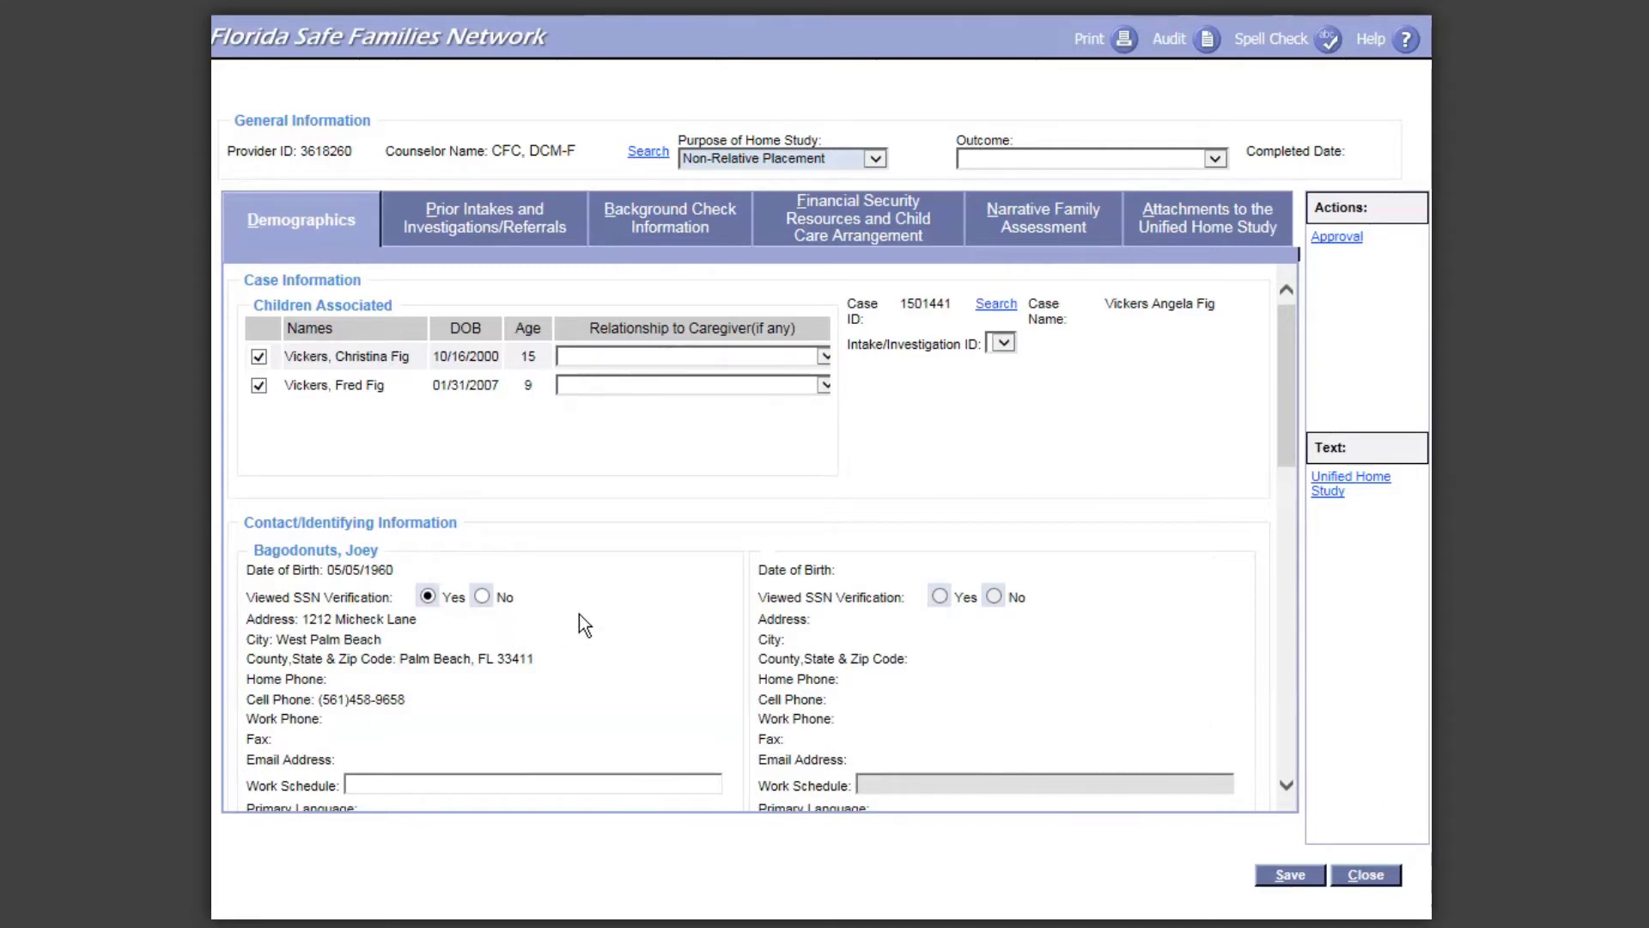
# Step: Scroll down Demographics to the caregiver's contact details and Home Evaluation dates
pyautogui.scroll(-3, 579, 614)
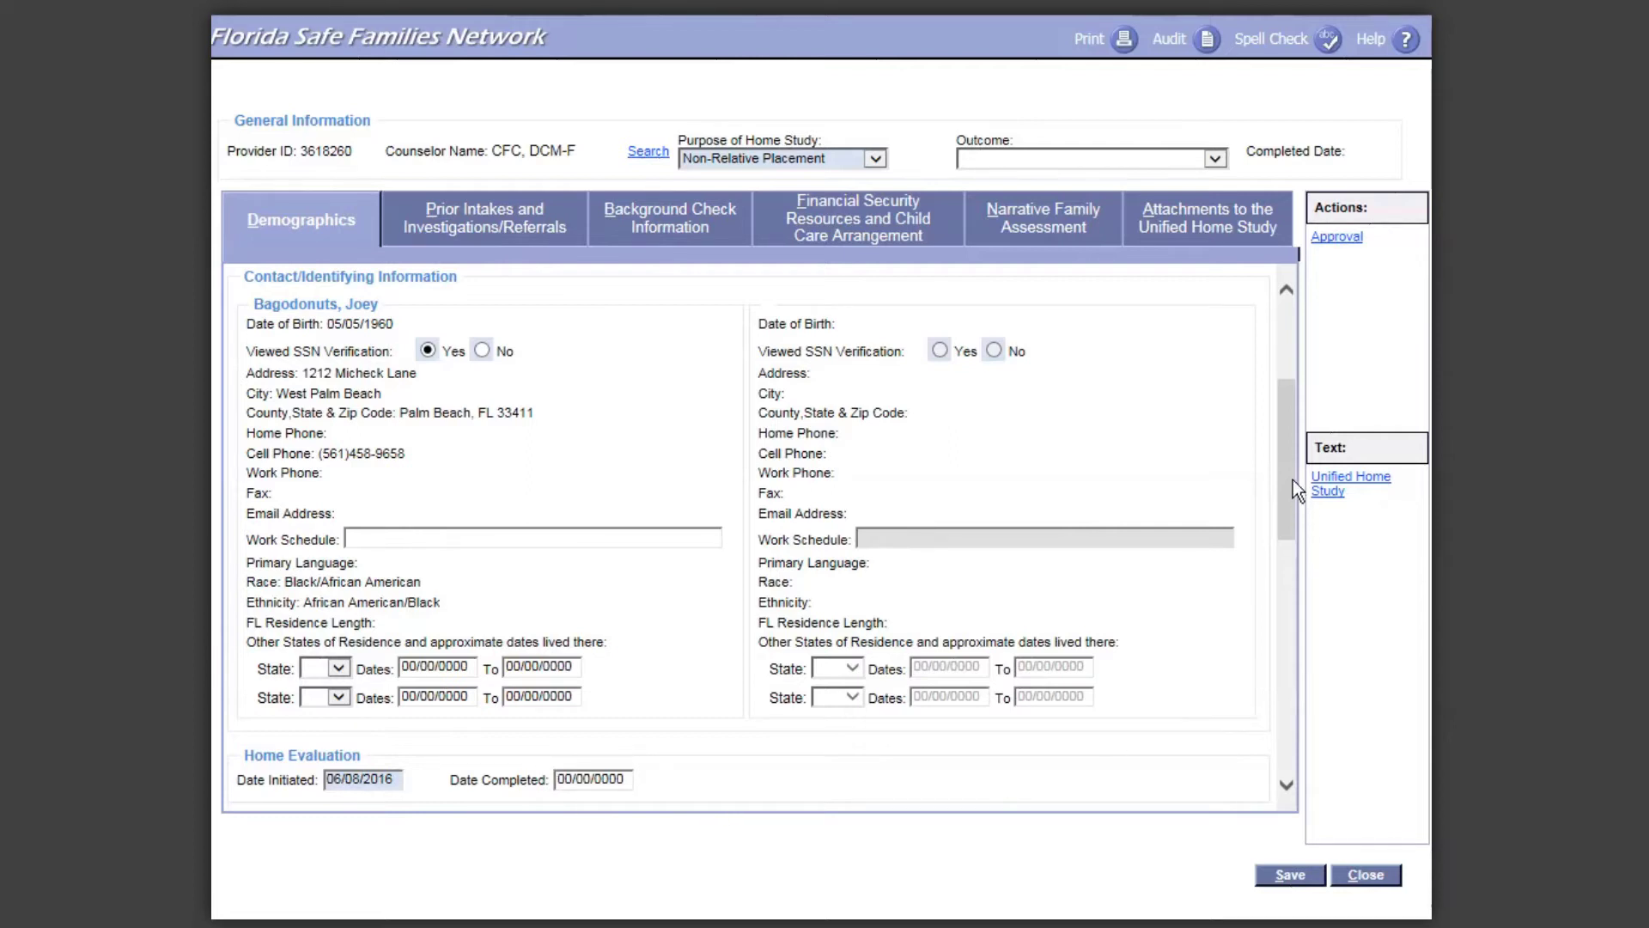
pyautogui.moveTo(1292, 479); pyautogui.dragTo(1316, 705)
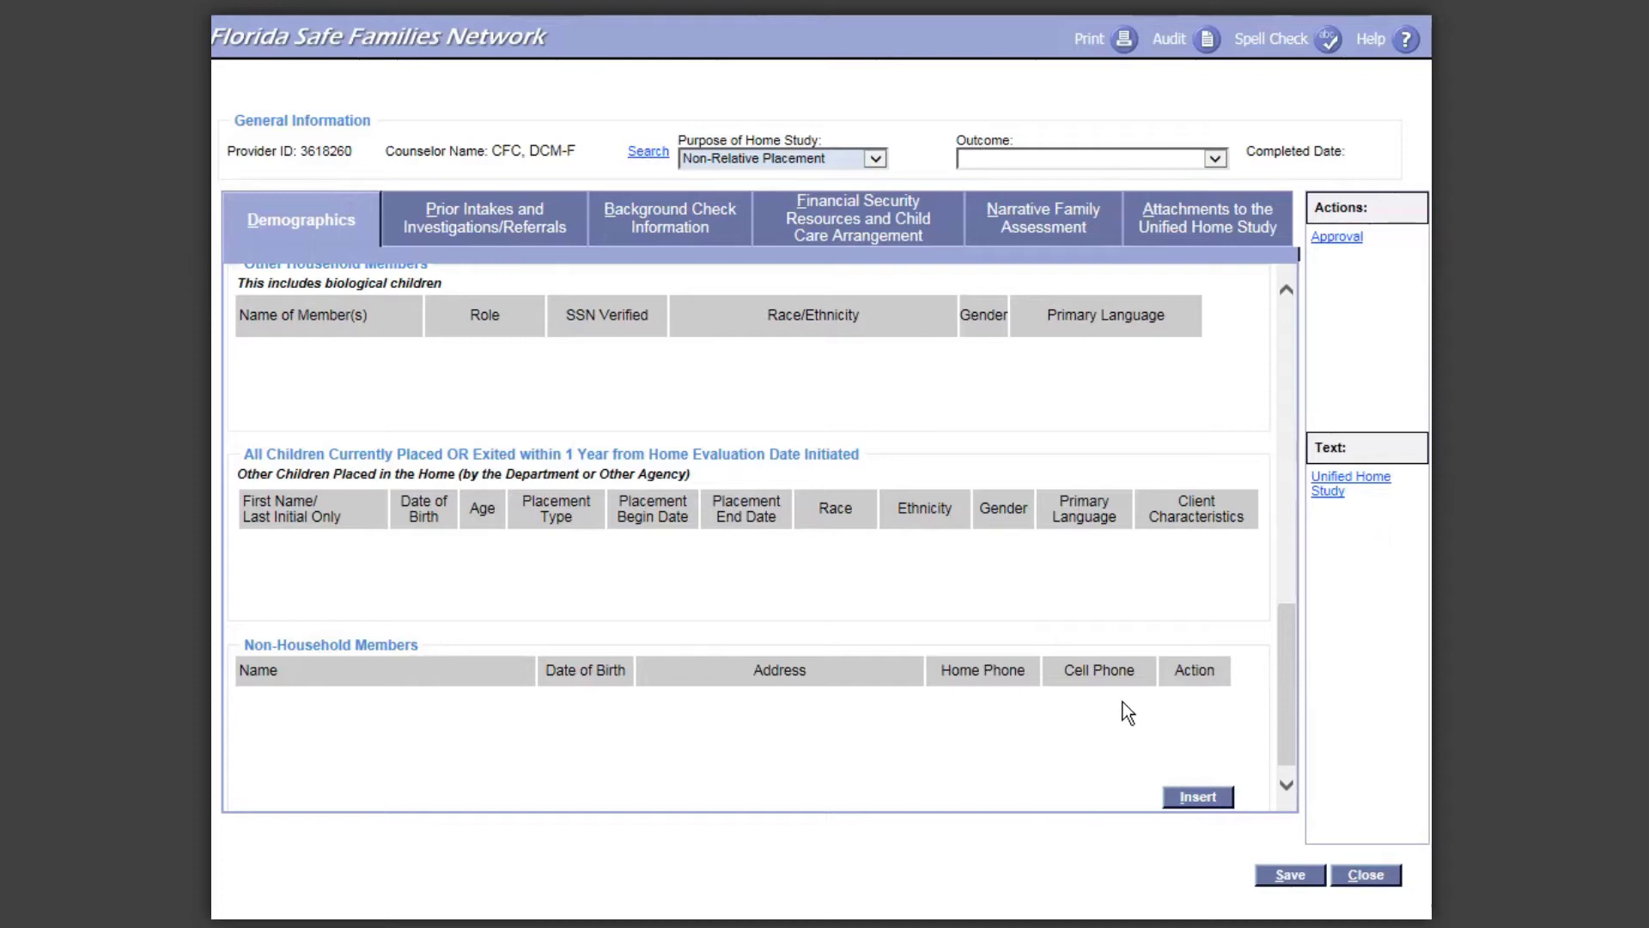
pyautogui.moveTo(1284, 707); pyautogui.dragTo(1352, 385)
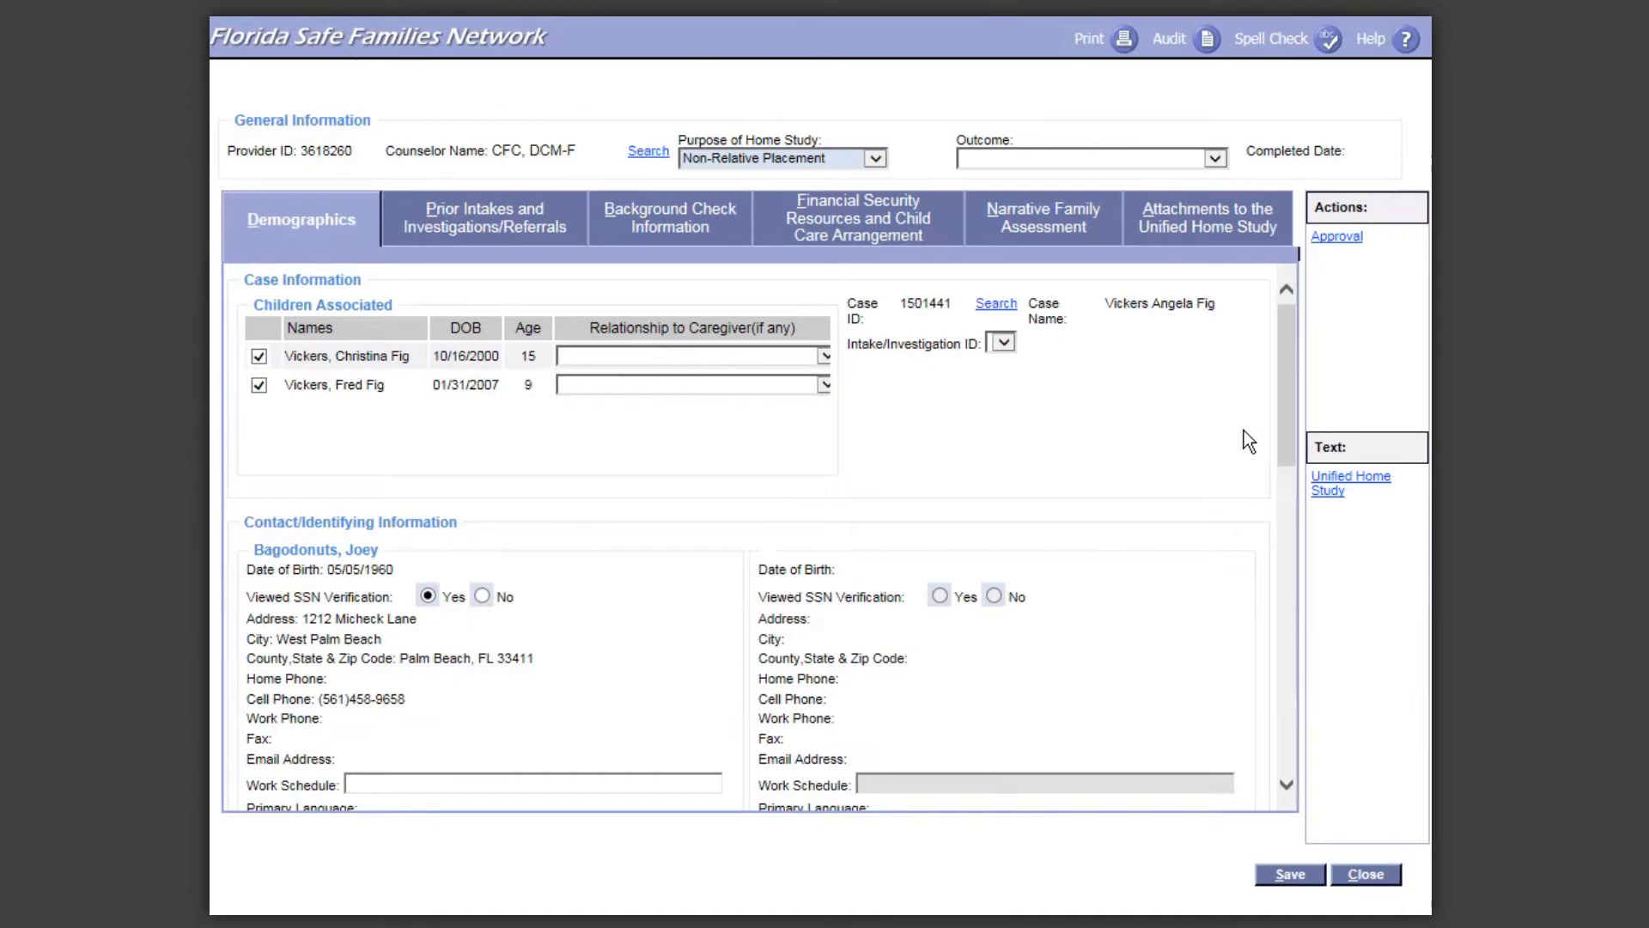
# Step: Switch the home study to its Prior Intakes and Investigations/Referrals section
pyautogui.click(467, 248)
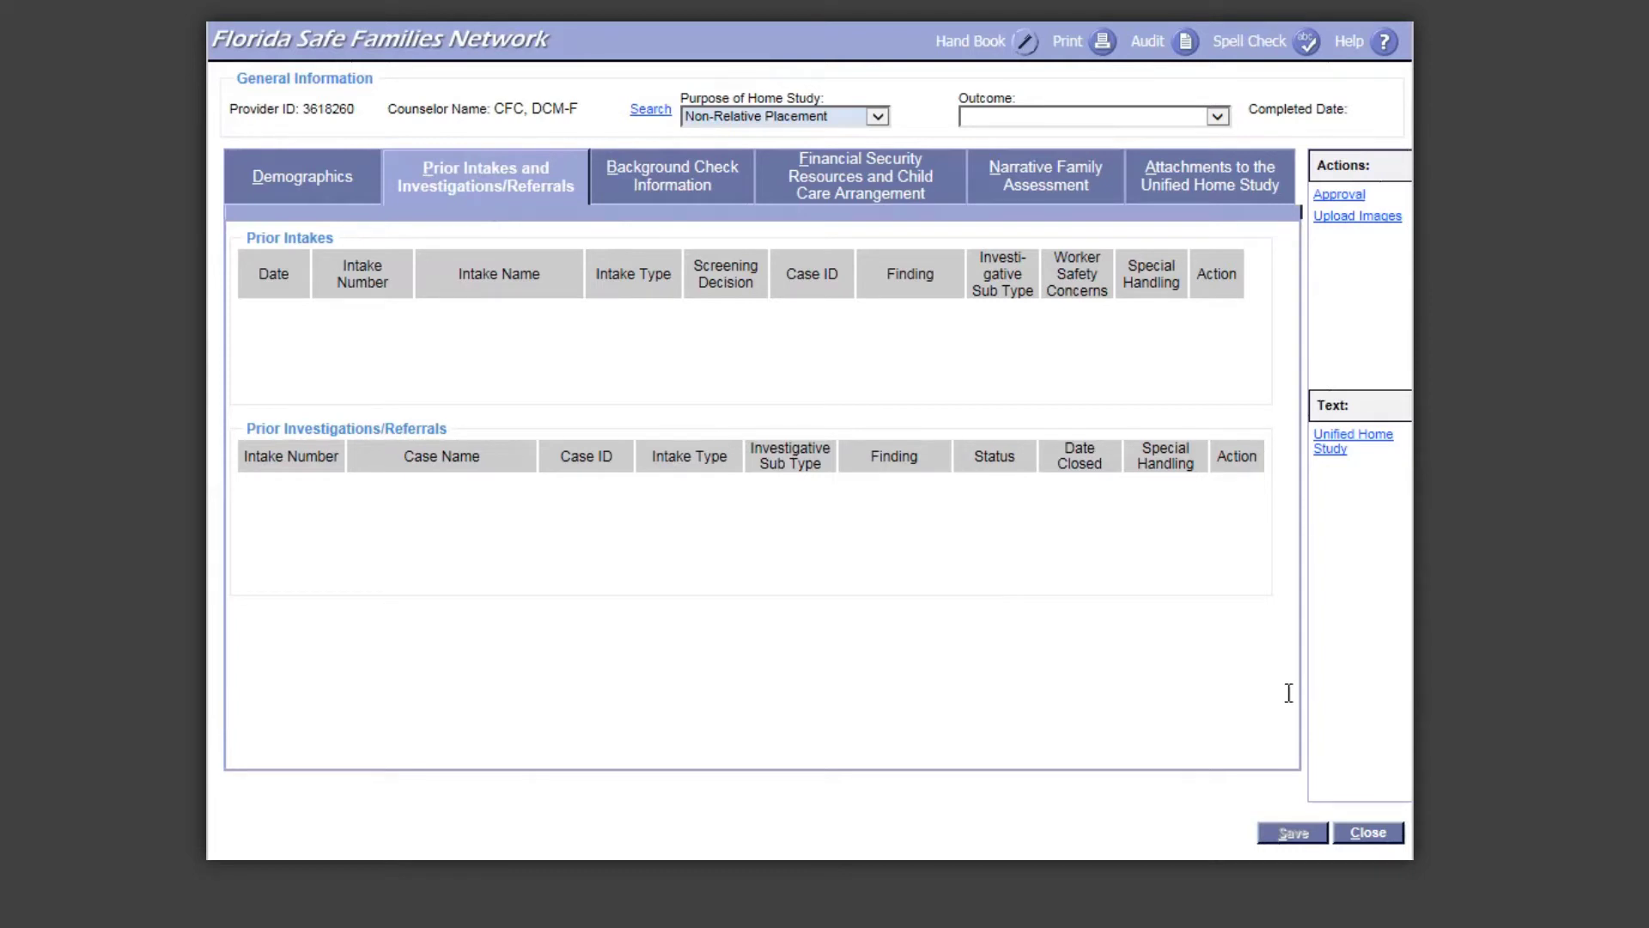
# Step: Request a Planned Placement background check for the 56-year-old caregiver
pyautogui.click(616, 190)
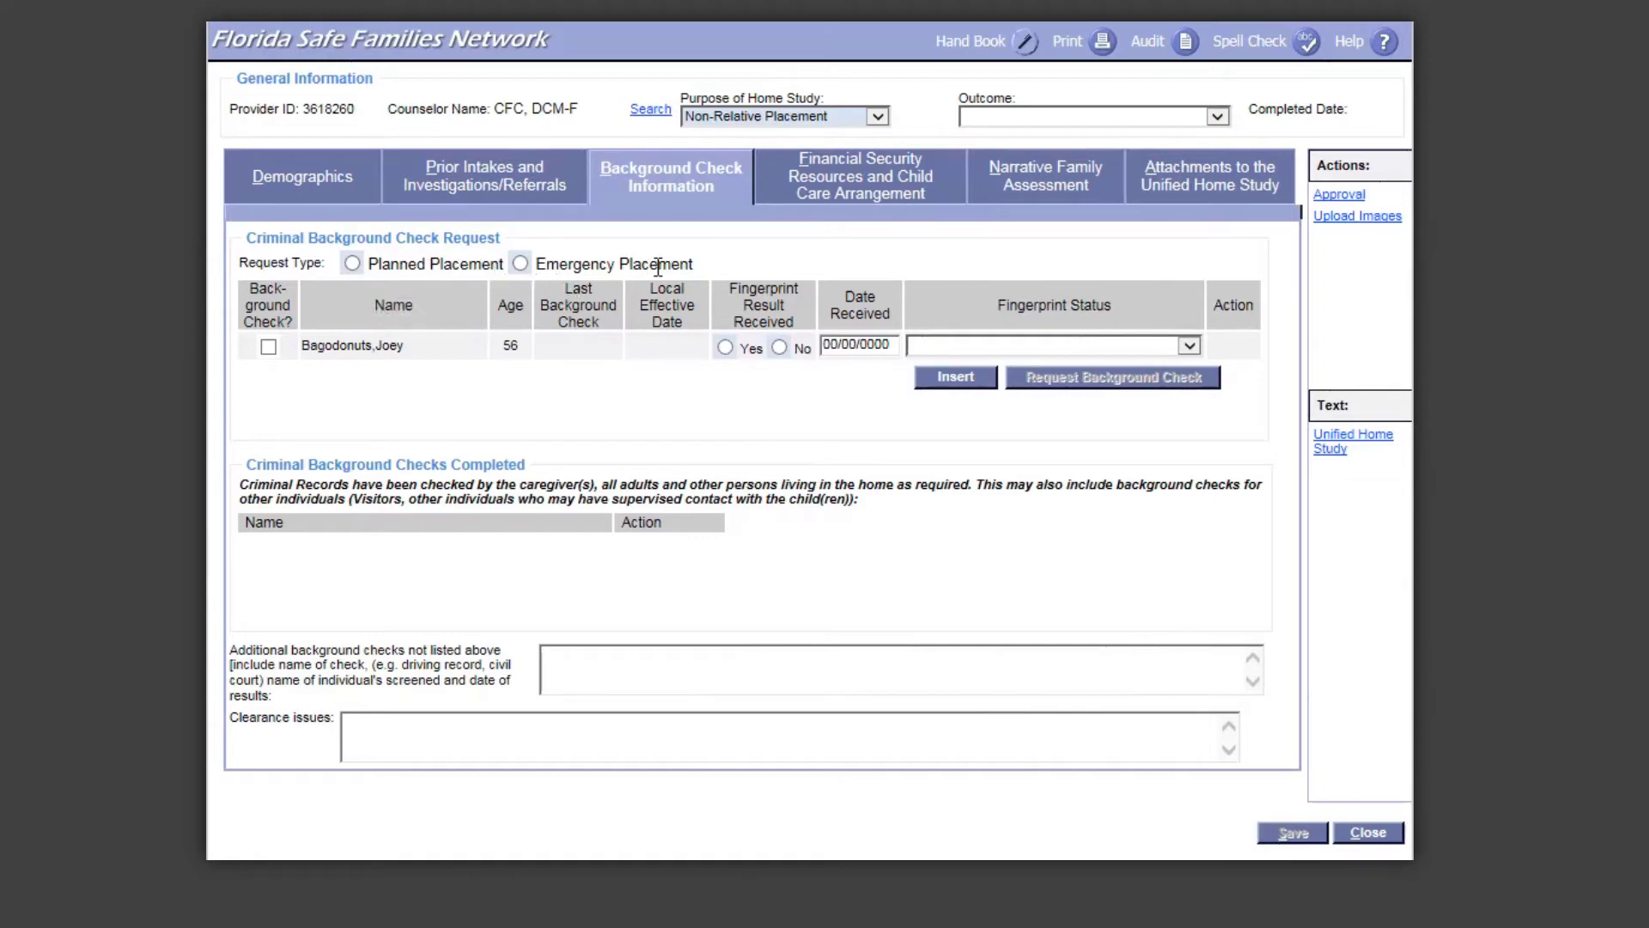
pyautogui.click(351, 264)
pyautogui.click(268, 346)
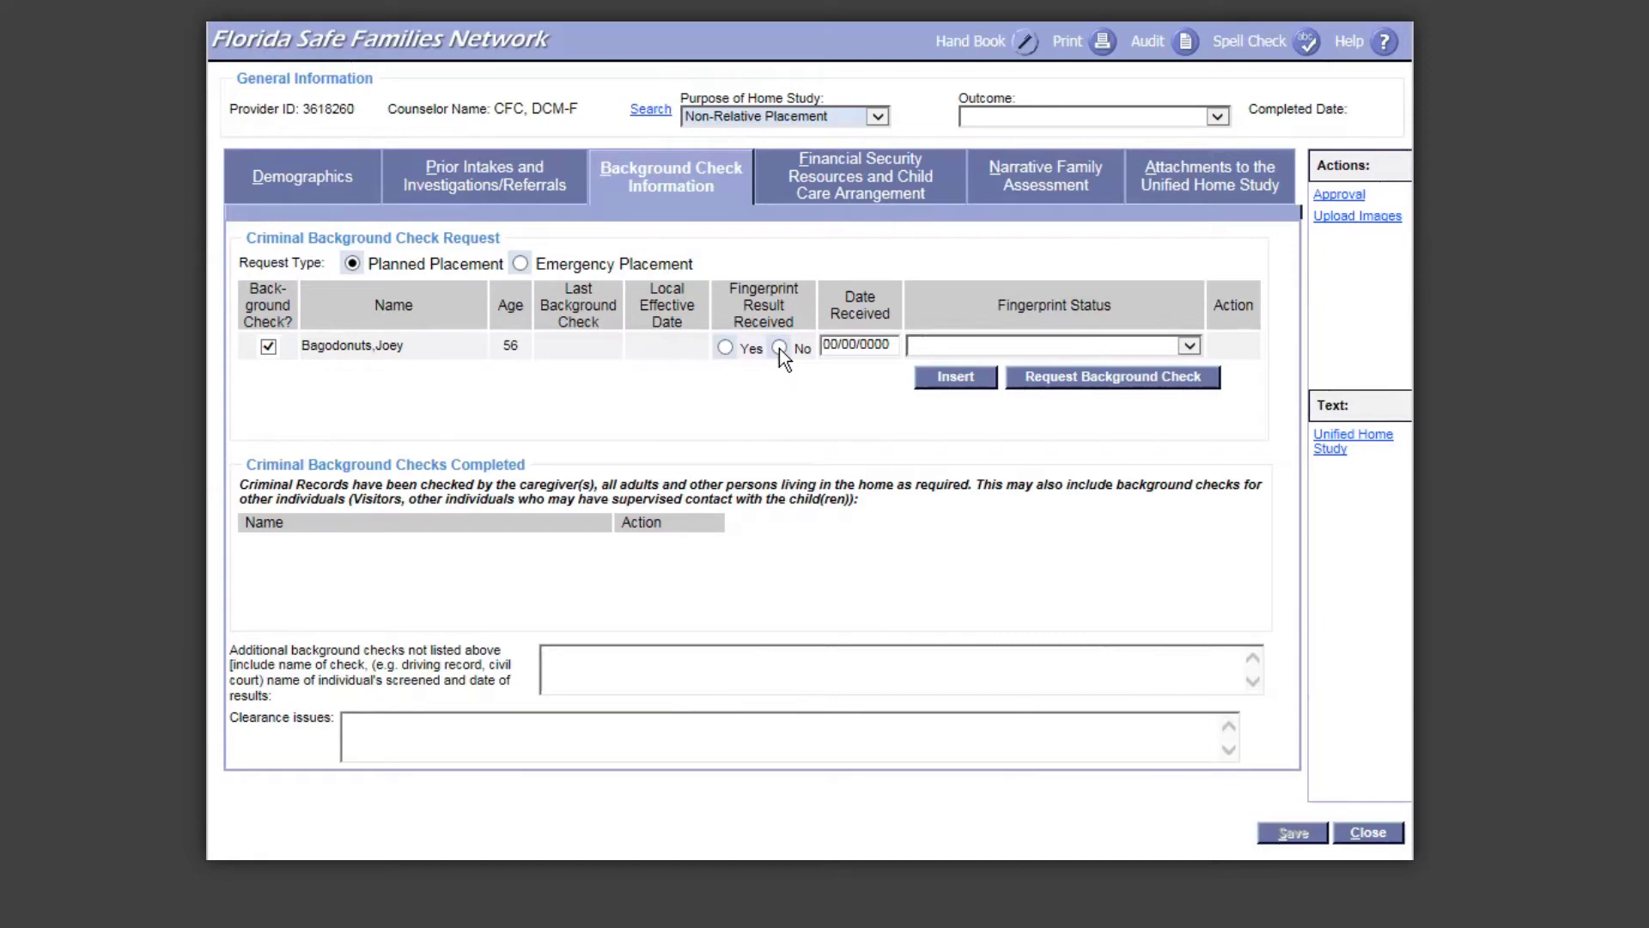
# Step: Set the caregiver's Fingerprint Result Received to Yes, leaving Fingerprint Status blank
pyautogui.click(726, 347)
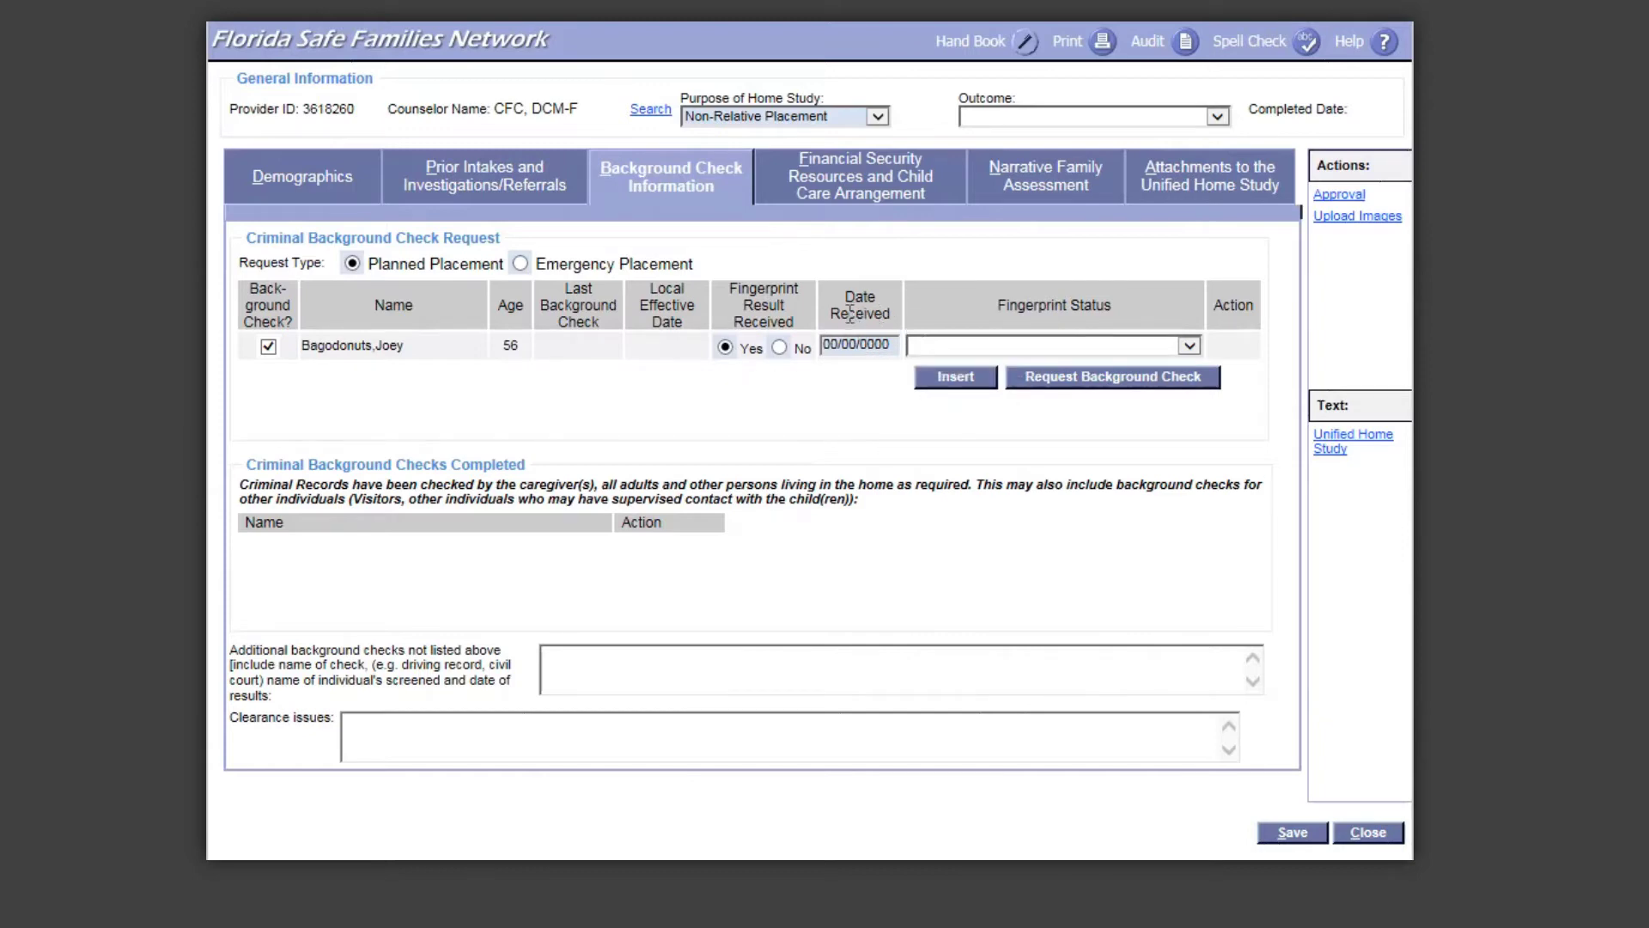
pyautogui.click(780, 347)
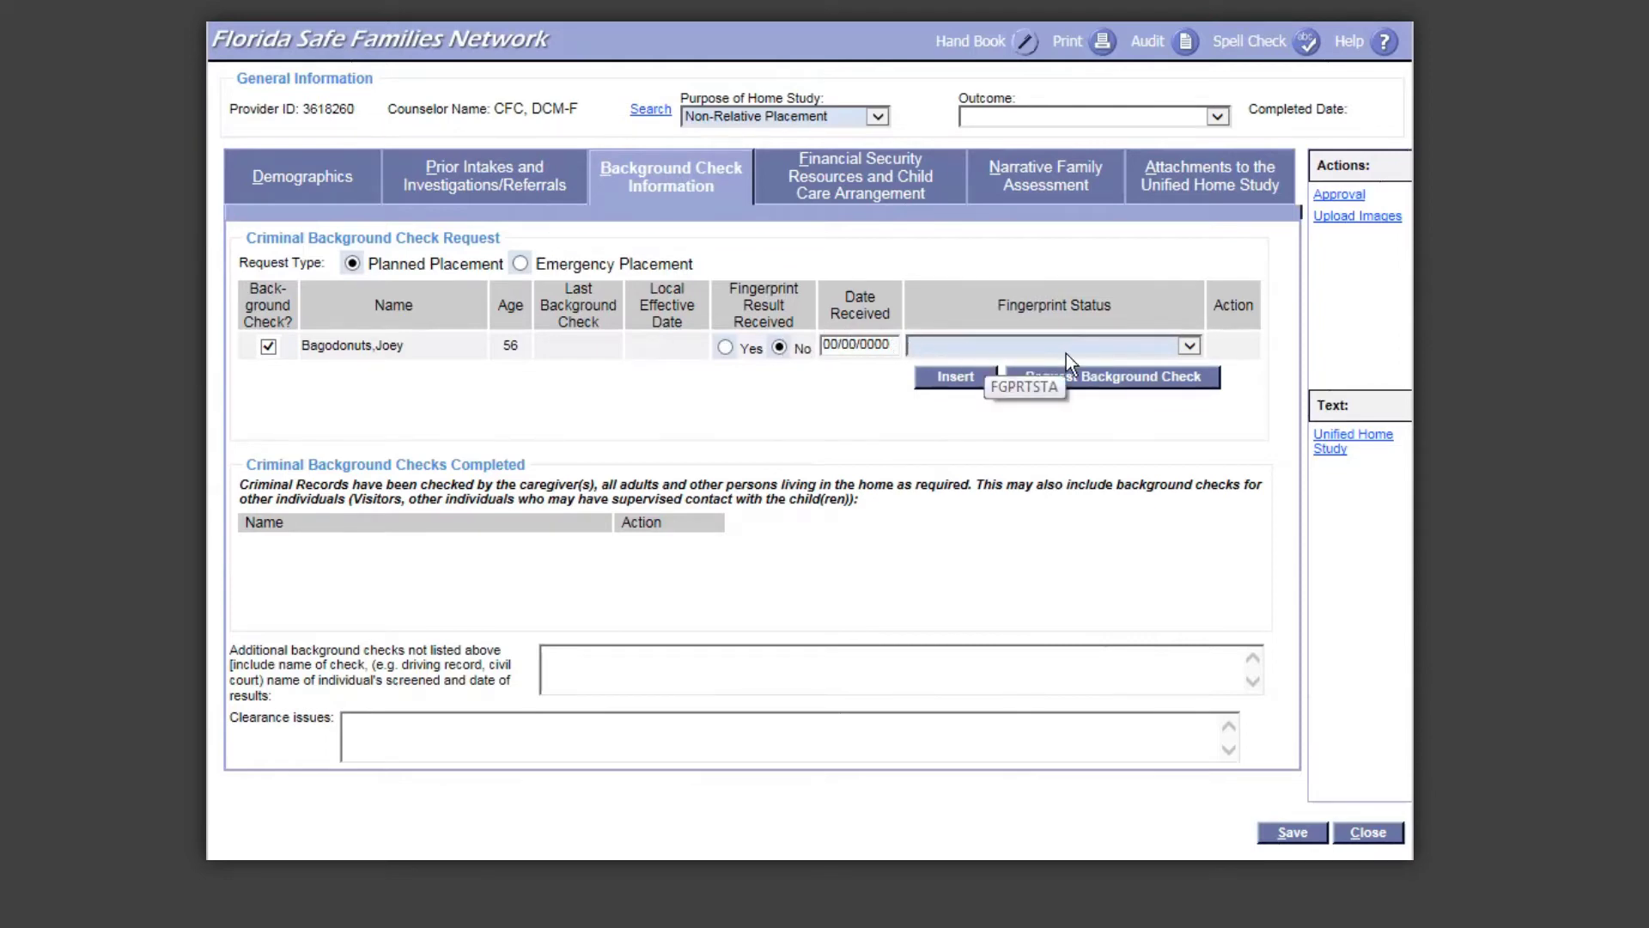
pyautogui.click(1192, 347)
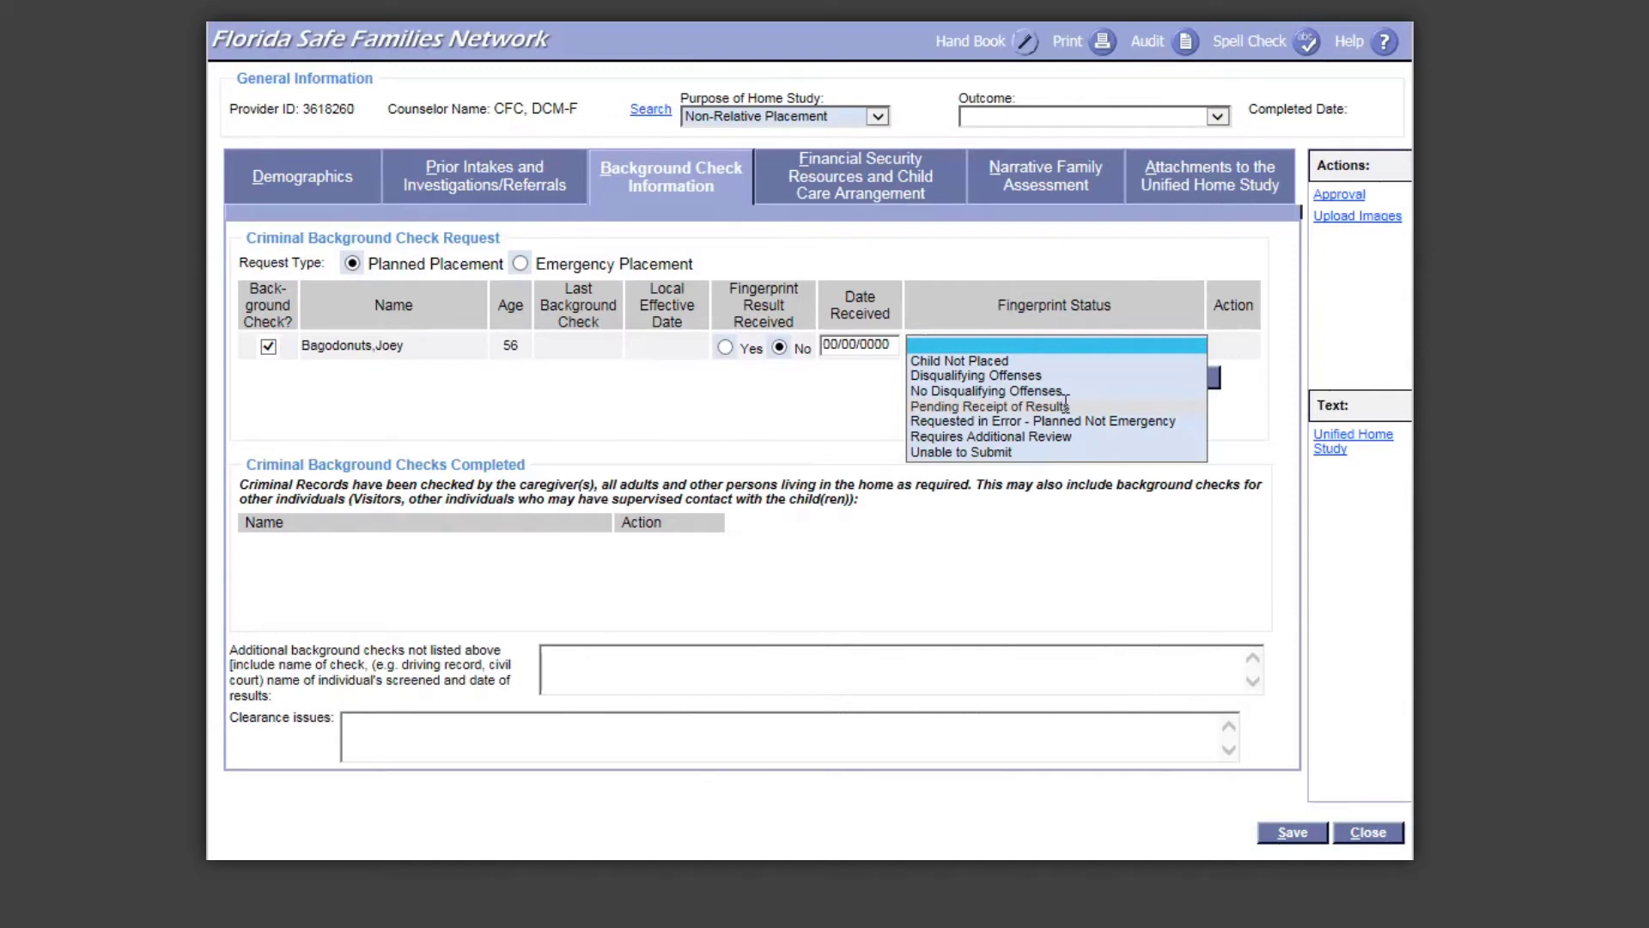
pyautogui.click(724, 347)
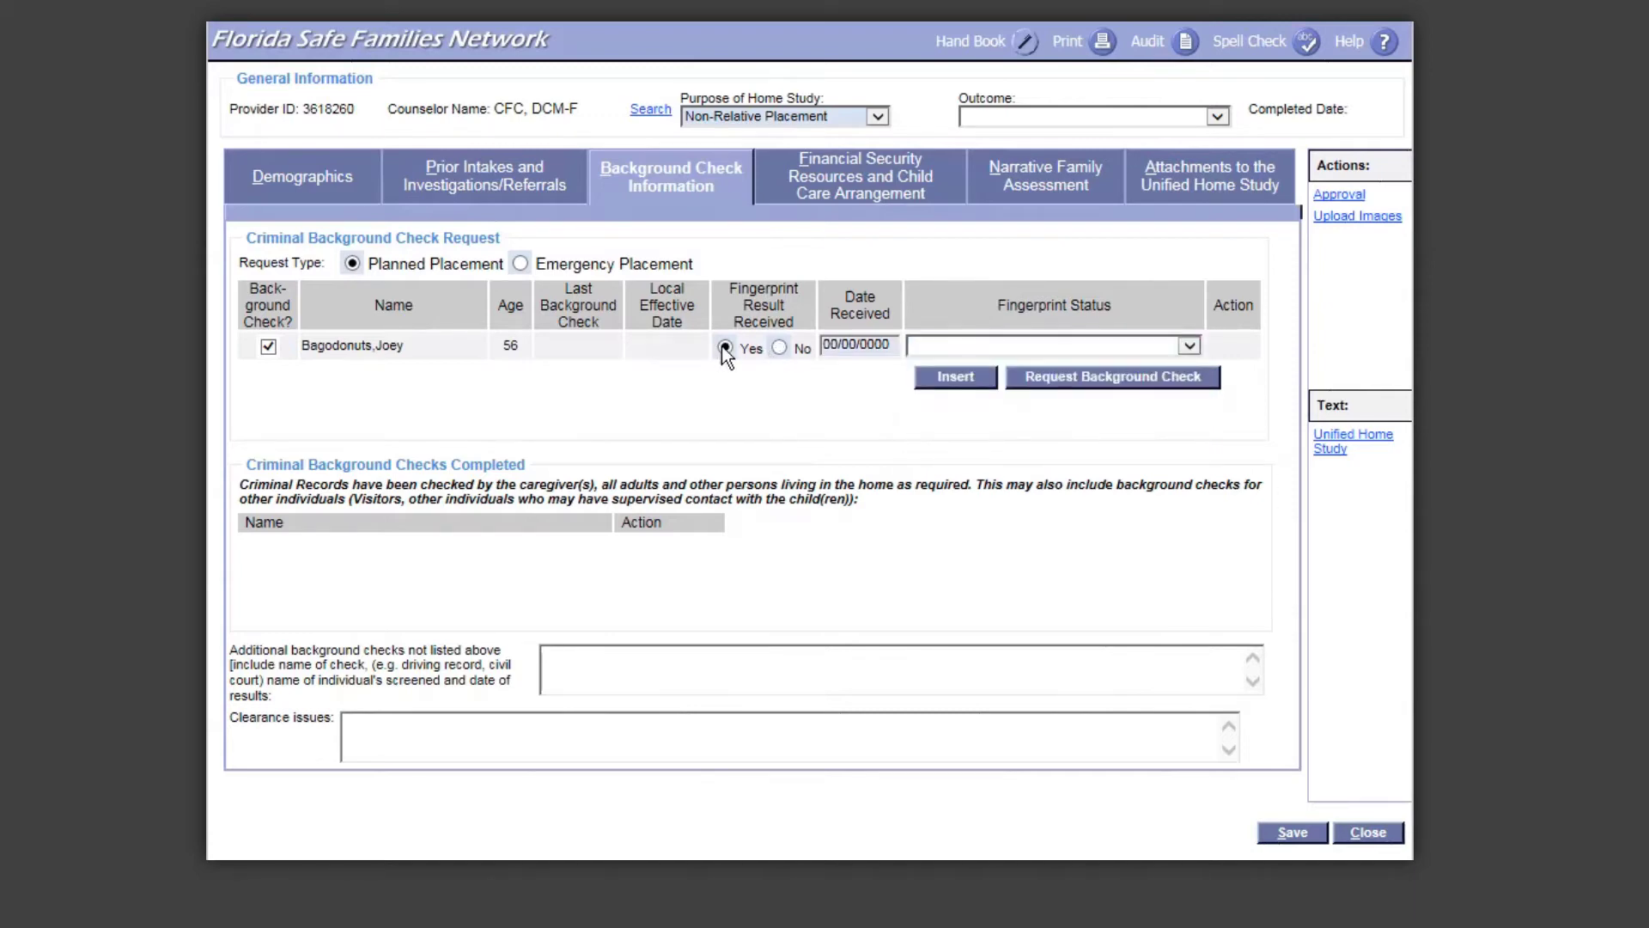
# Step: Set the fingerprint Date Received to 06/08/2016, request the background check, and save the home study
pyautogui.click(869, 343)
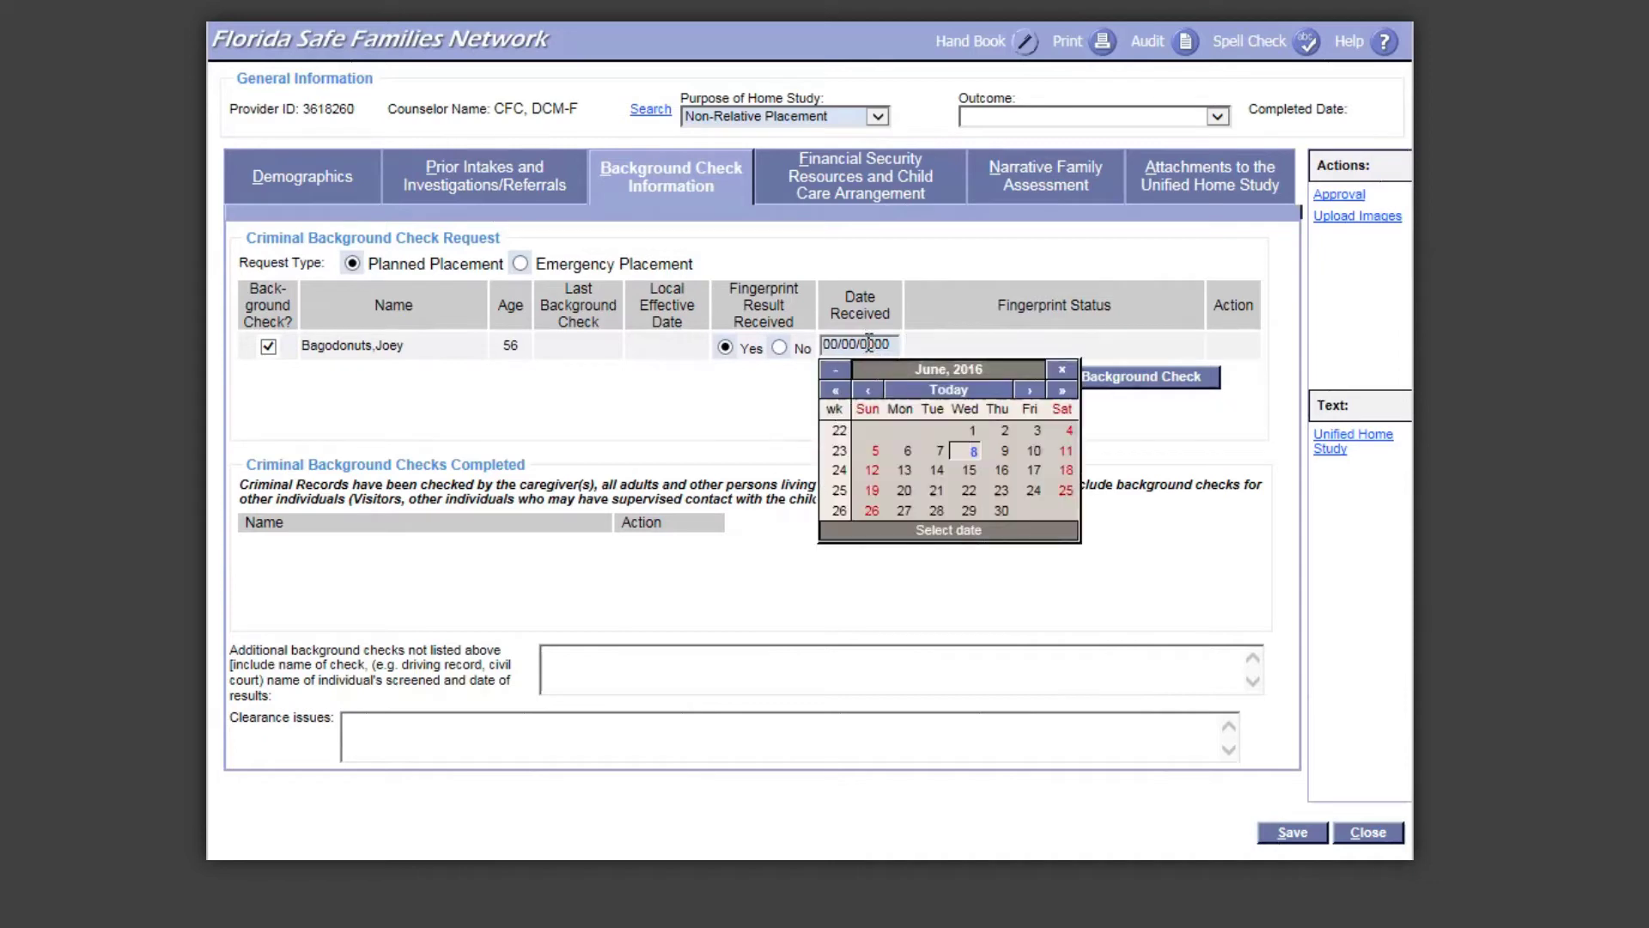
pyautogui.click(971, 453)
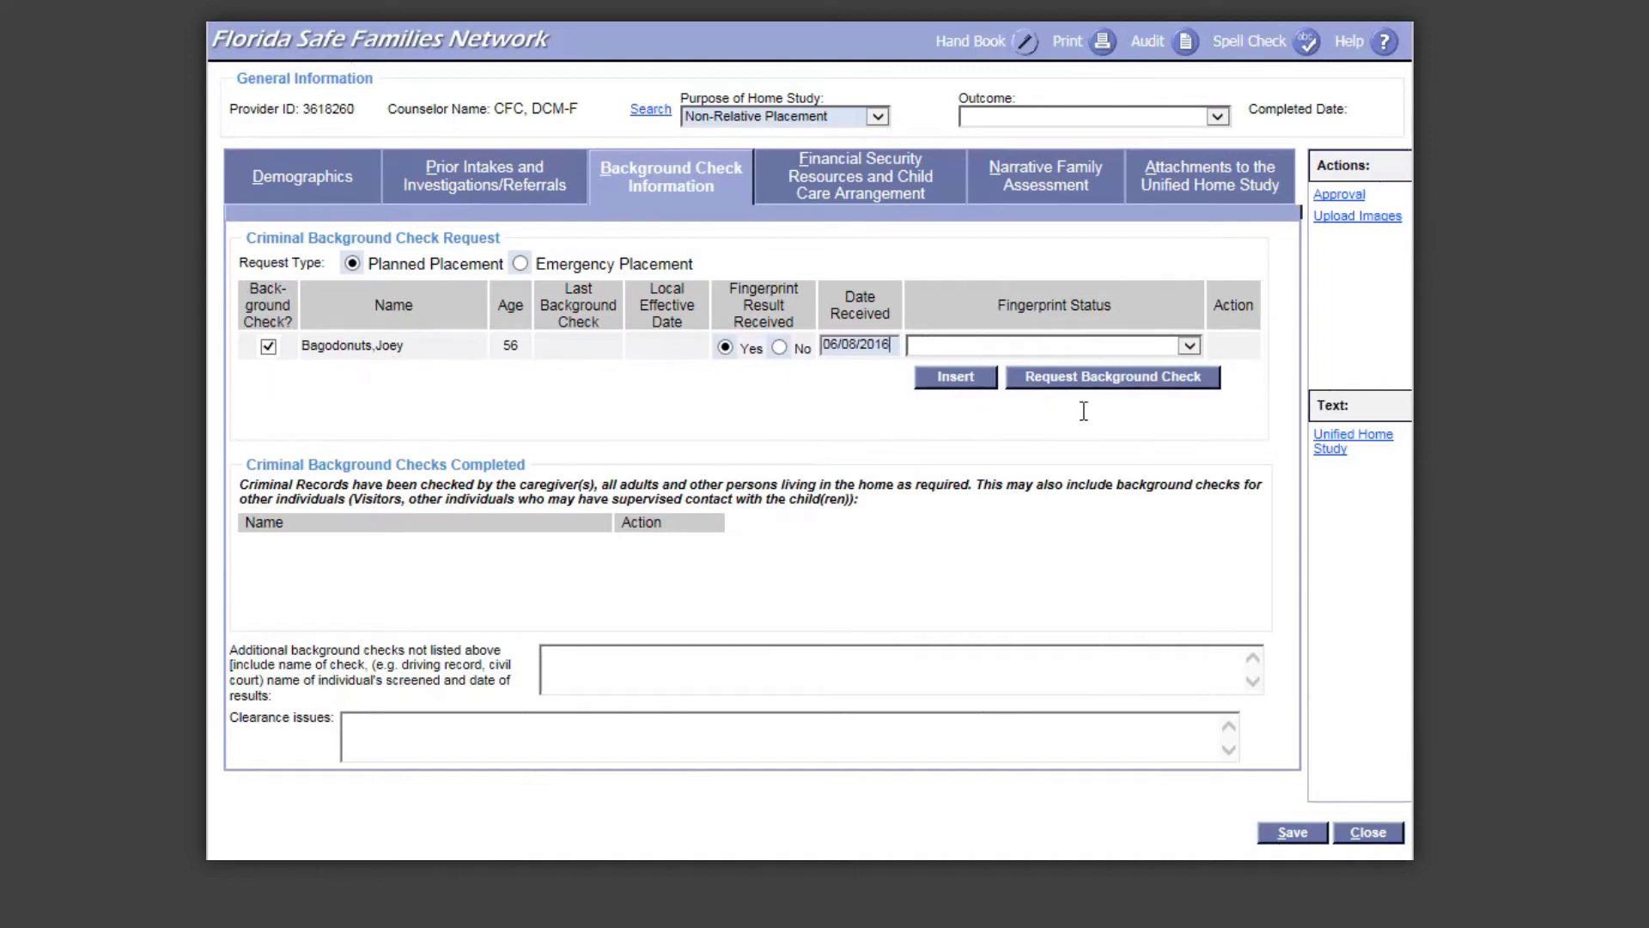
pyautogui.click(1152, 382)
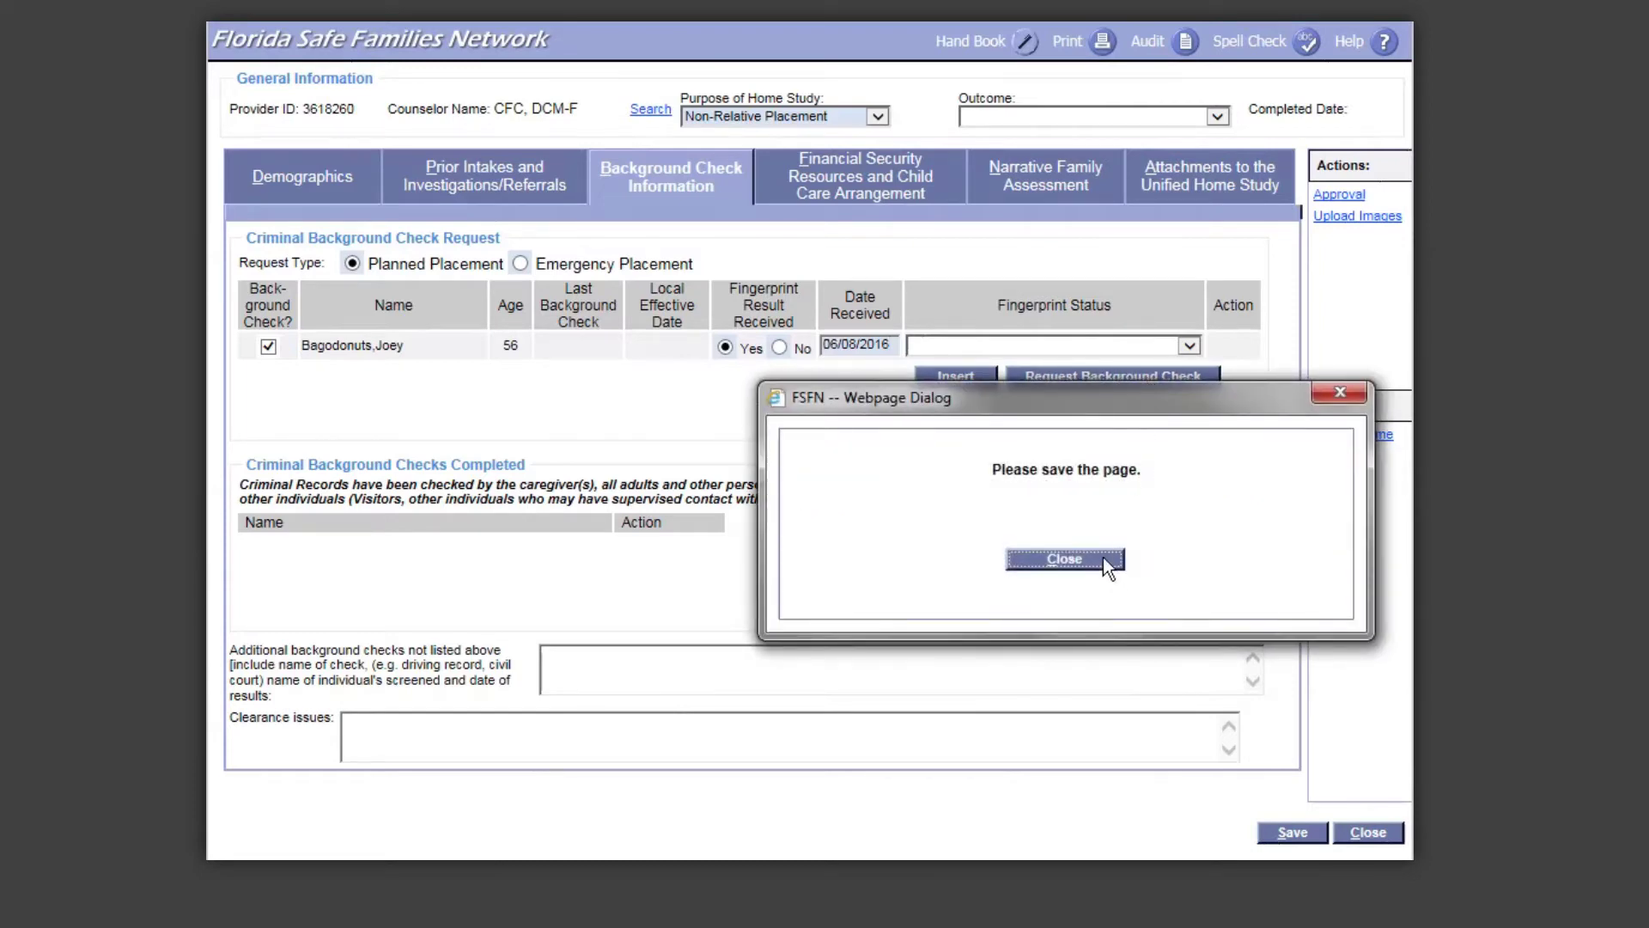
pyautogui.click(1066, 560)
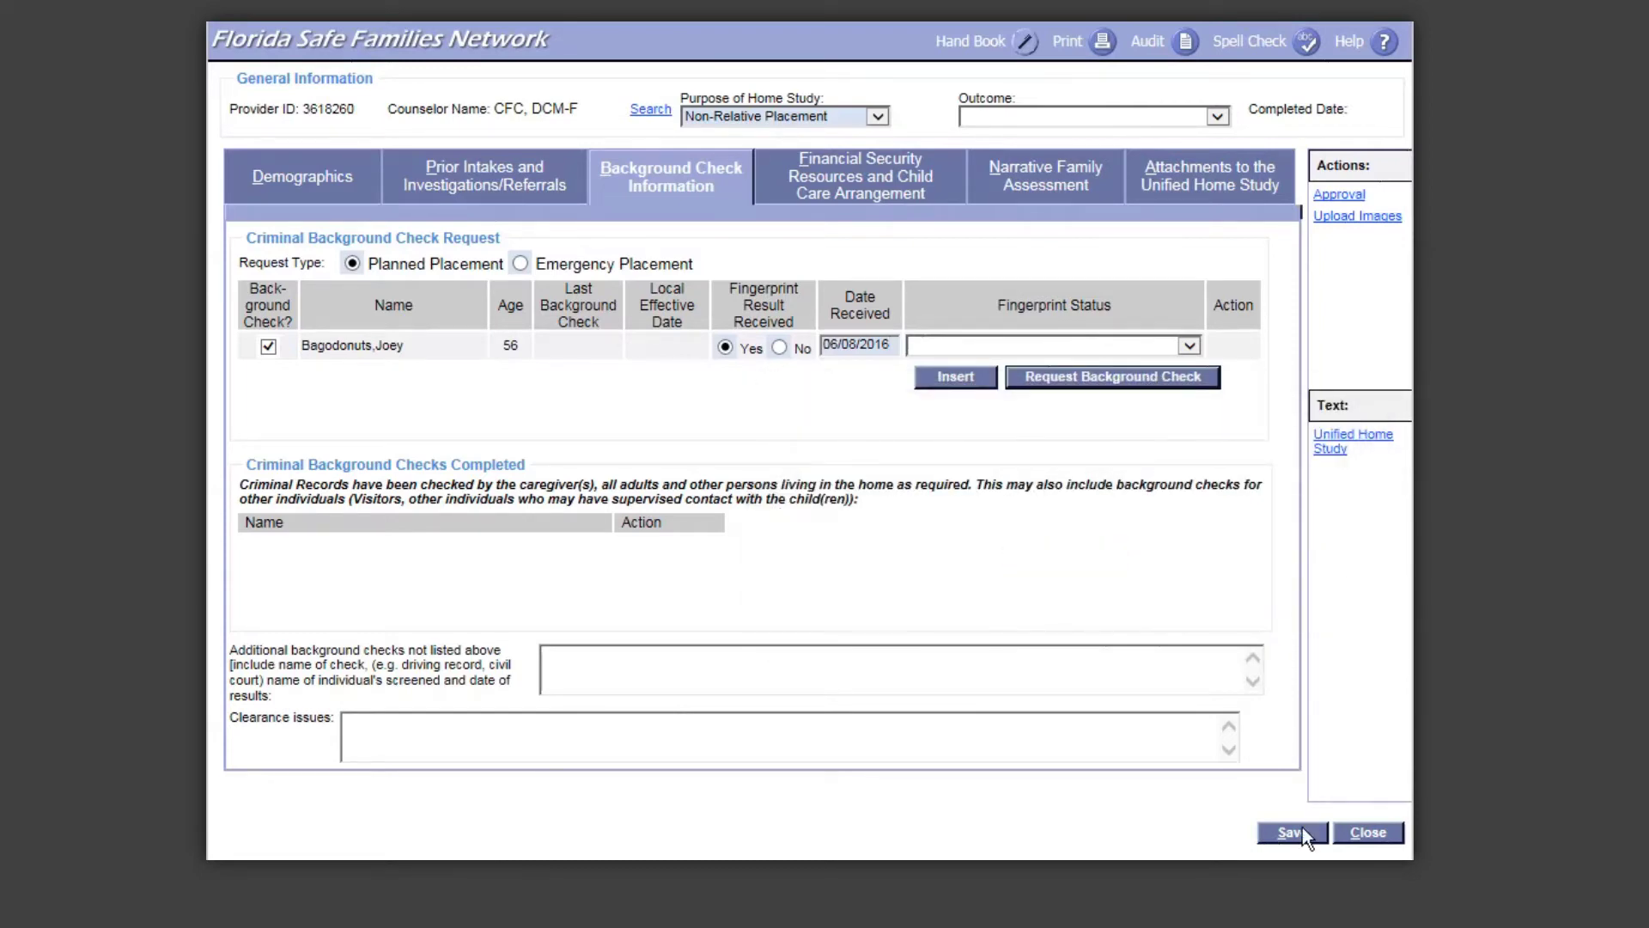
pyautogui.click(1303, 834)
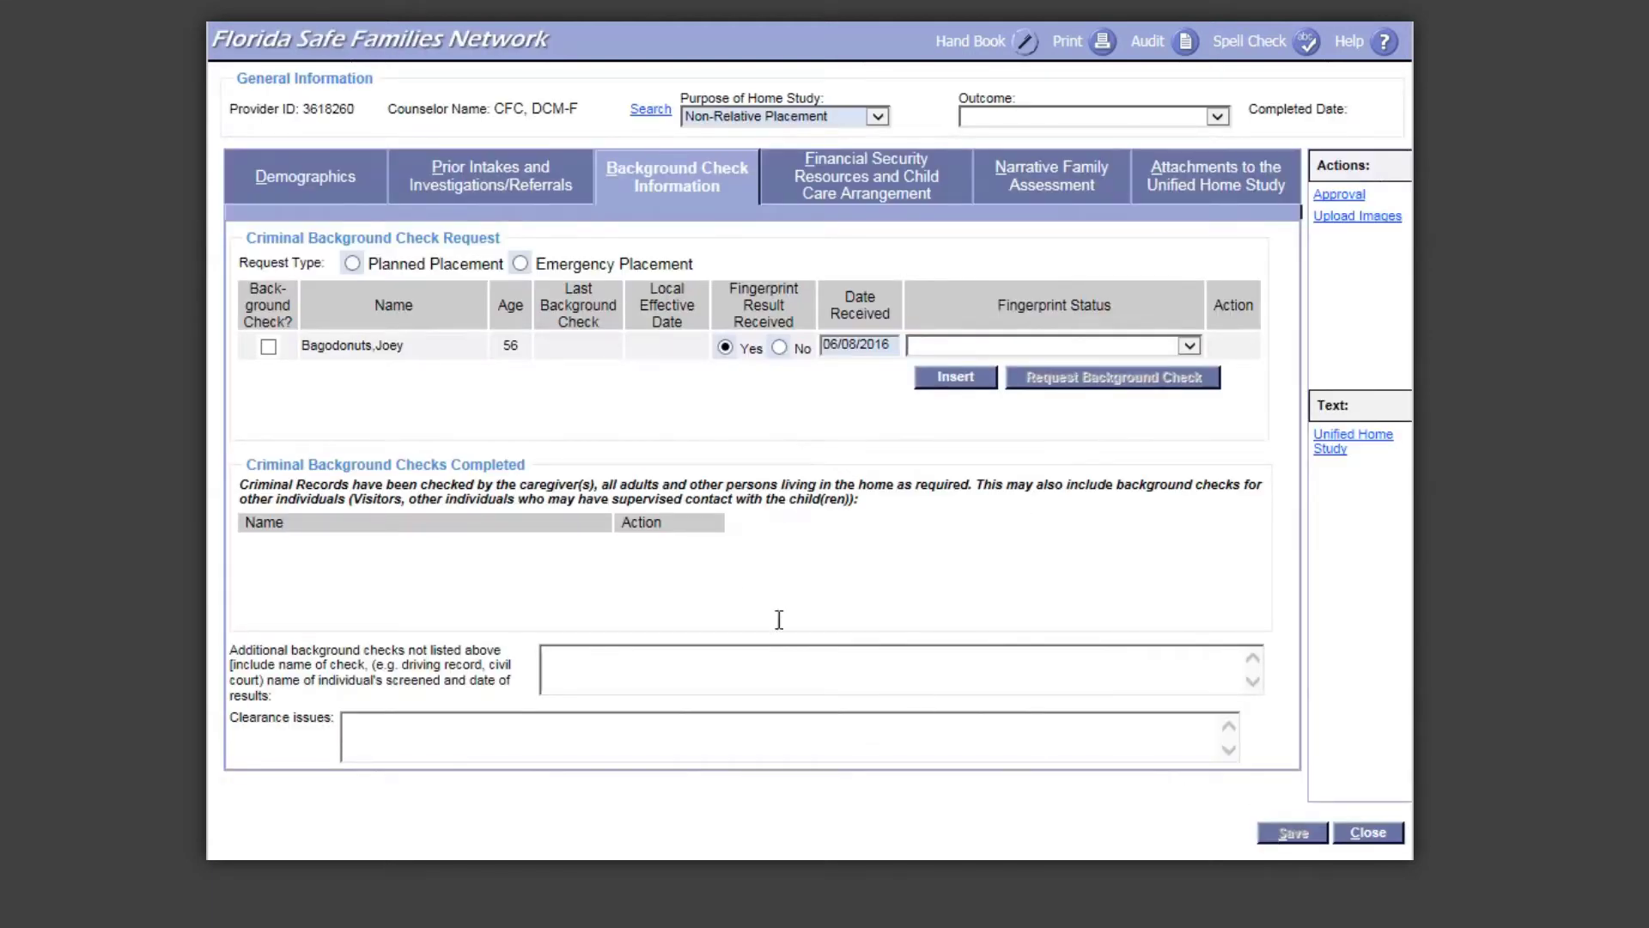
# Step: Request a Planned Placement background check with the caregiver's Background Check box ticked
pyautogui.click(352, 263)
pyautogui.click(270, 347)
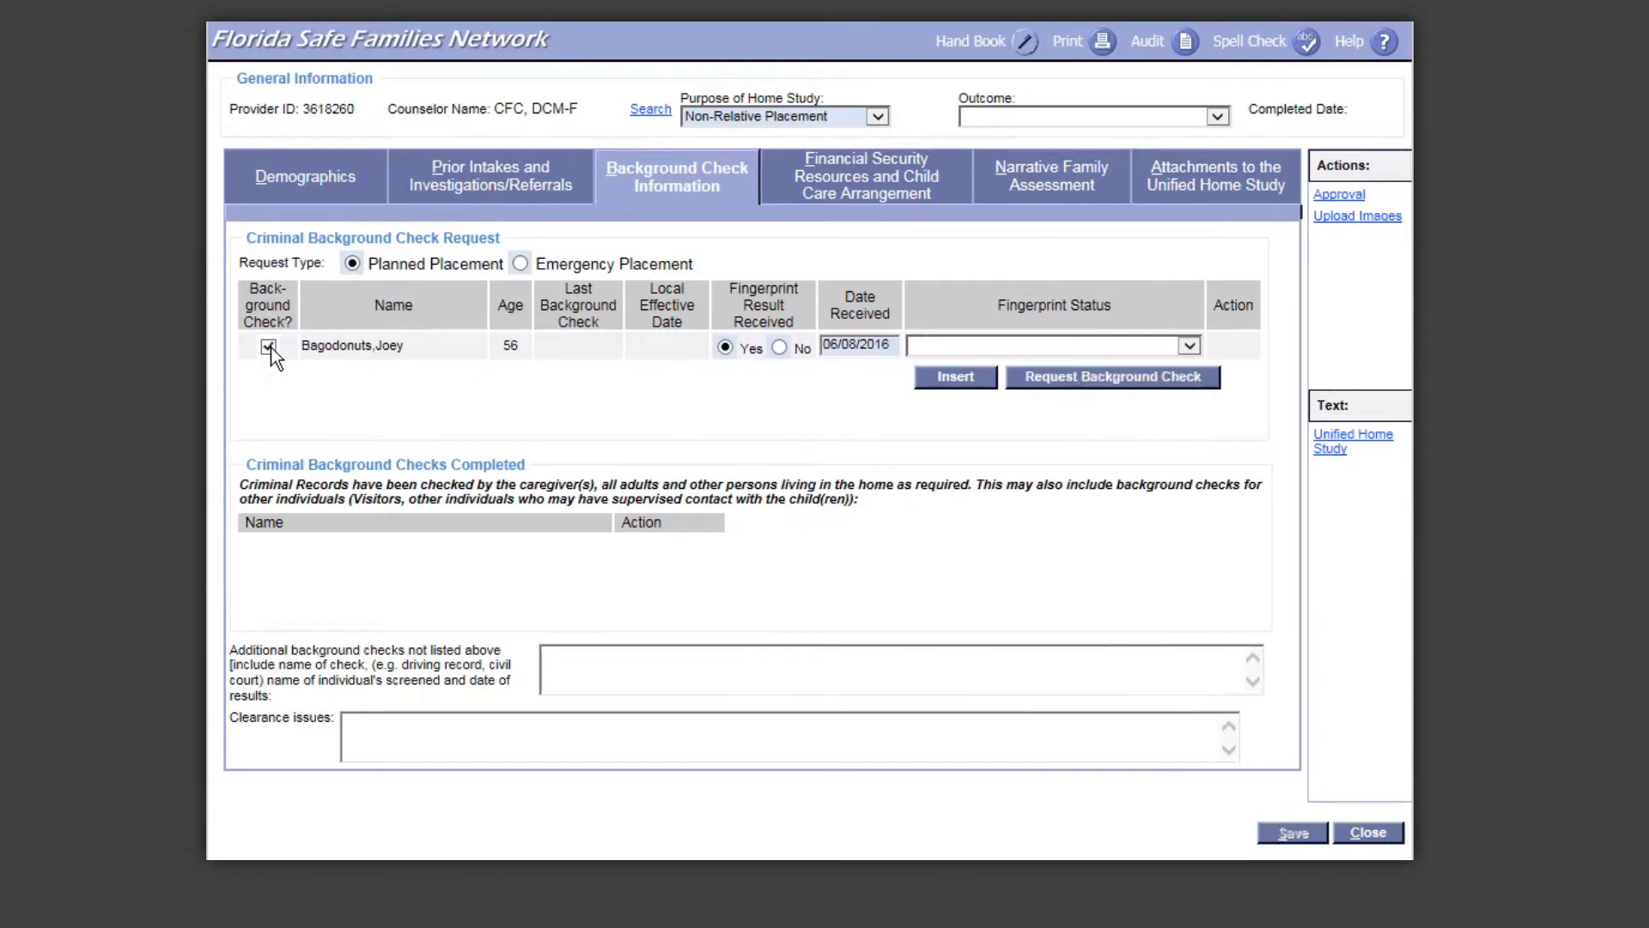
pyautogui.click(1048, 379)
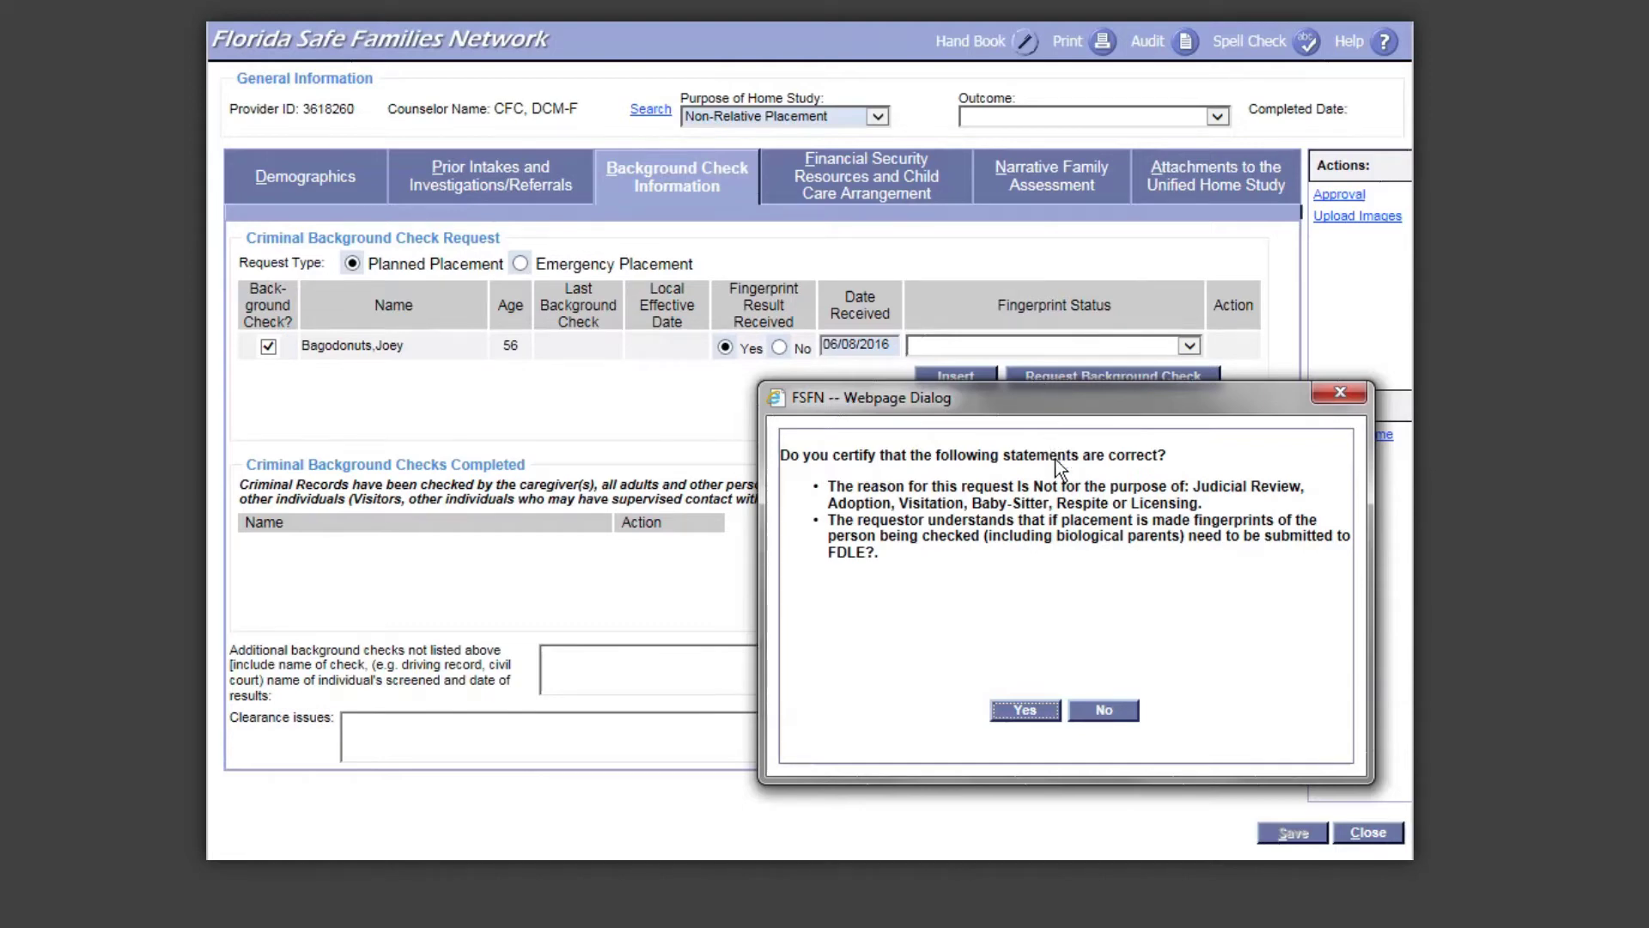
# Step: Answer Yes to the certification statements and close the 'Background Checks have been requested' message
pyautogui.click(1040, 709)
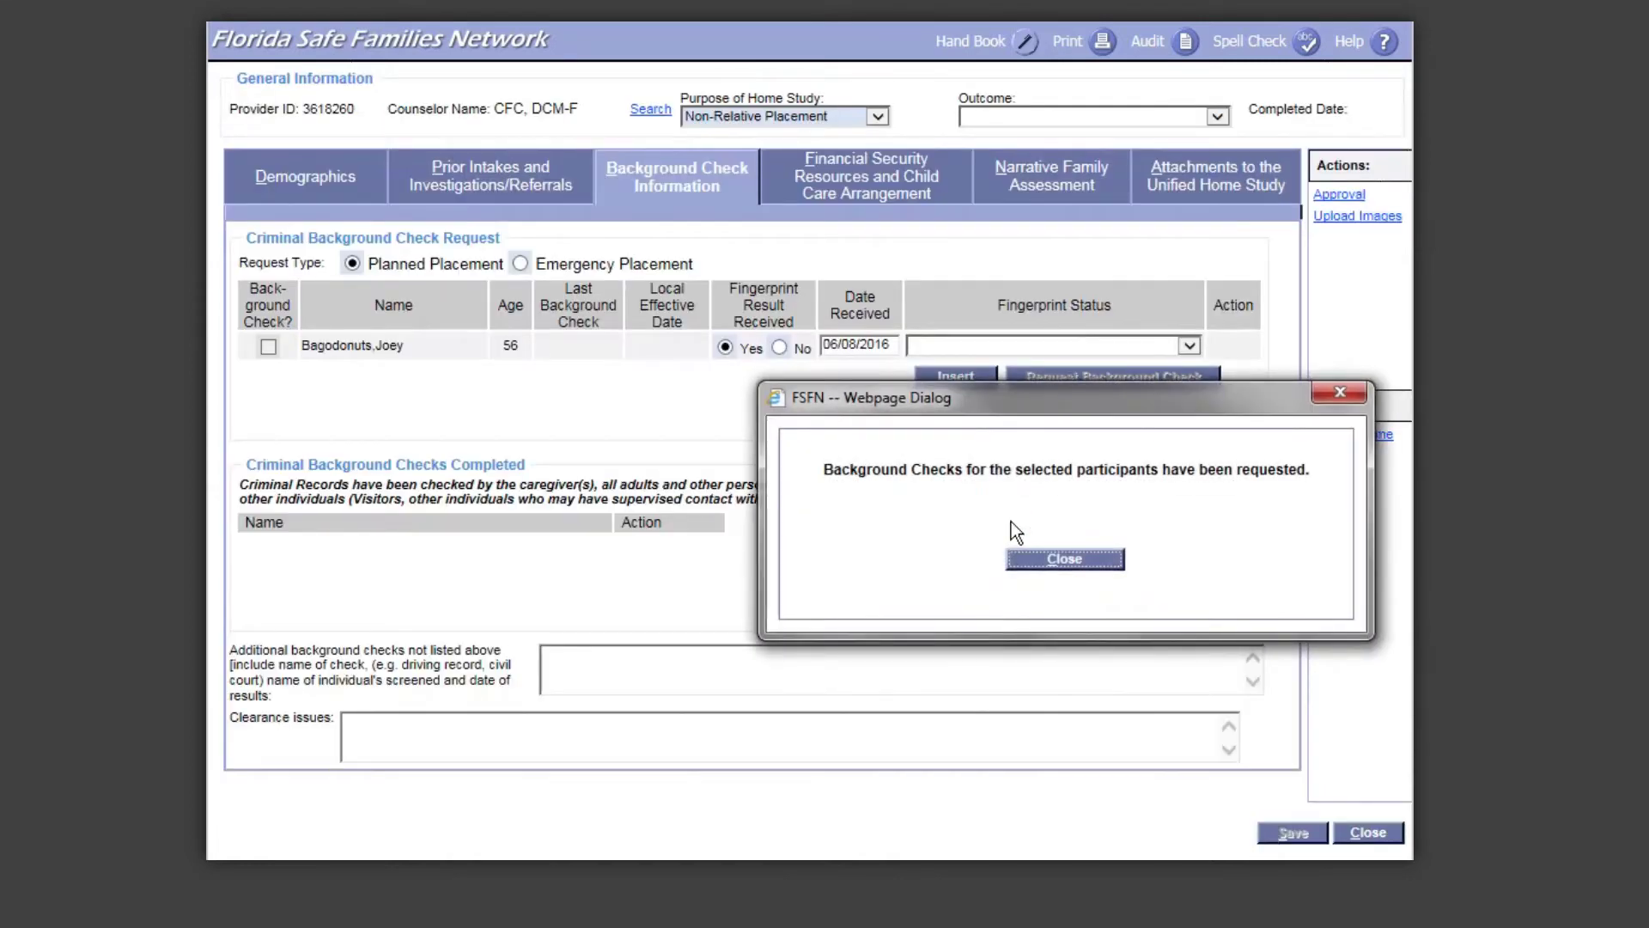
pyautogui.click(1054, 567)
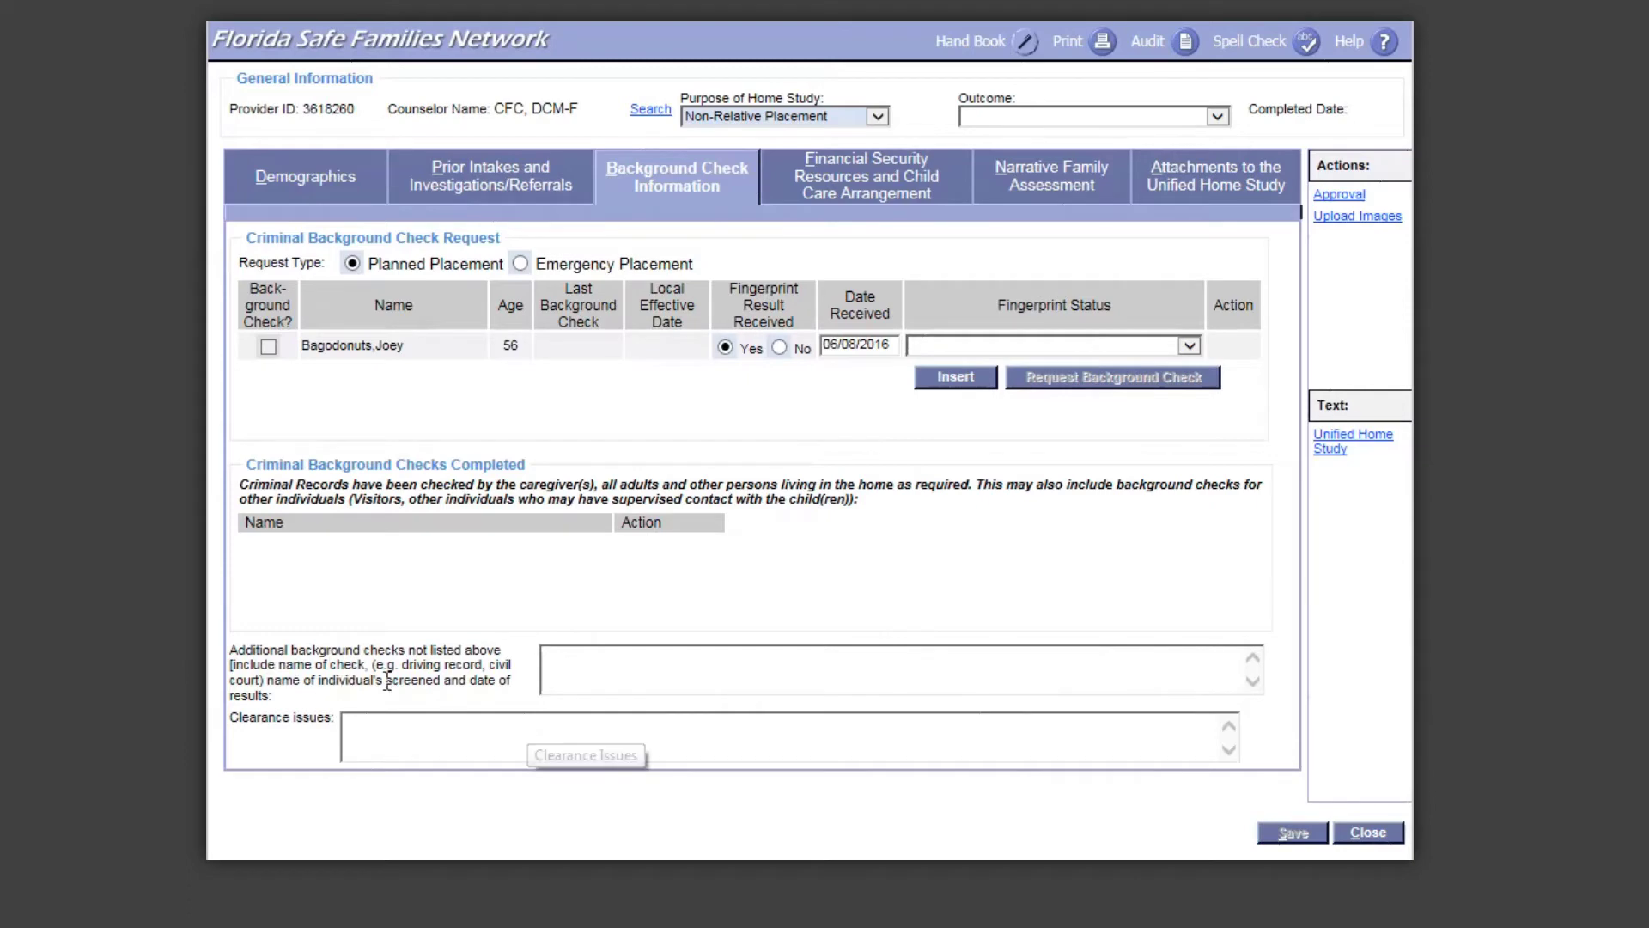
# Step: Check the Additional background checks and Clearance issues boxes, then go to Financial Security Resources and Child Care Arrangement
pyautogui.click(610, 664)
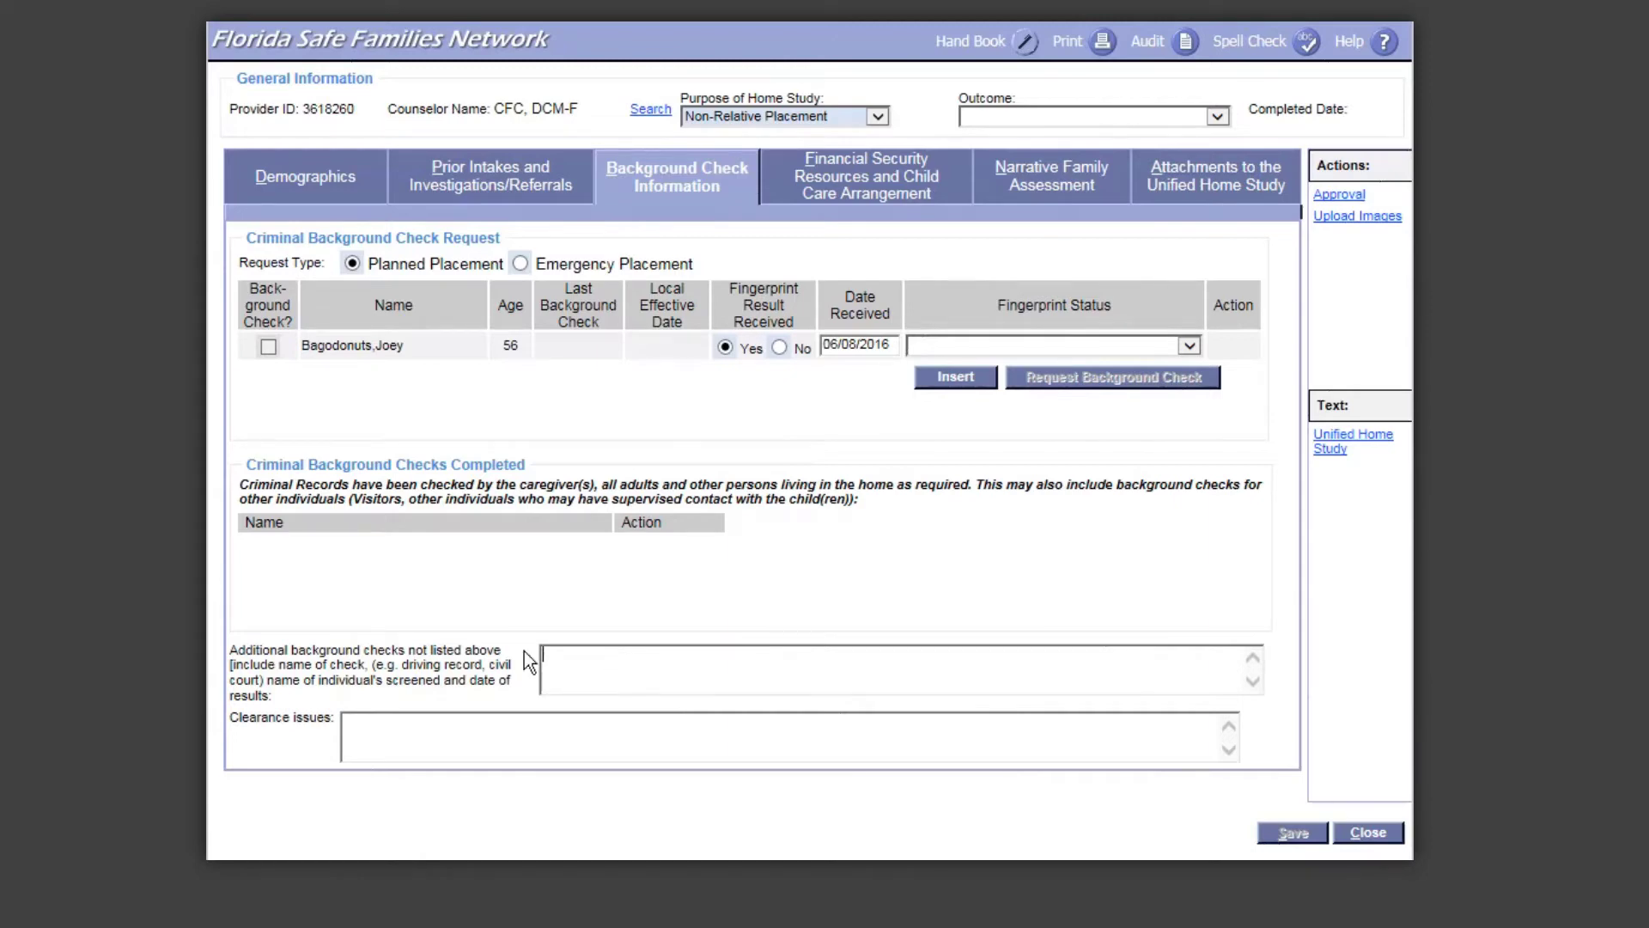
pyautogui.click(421, 724)
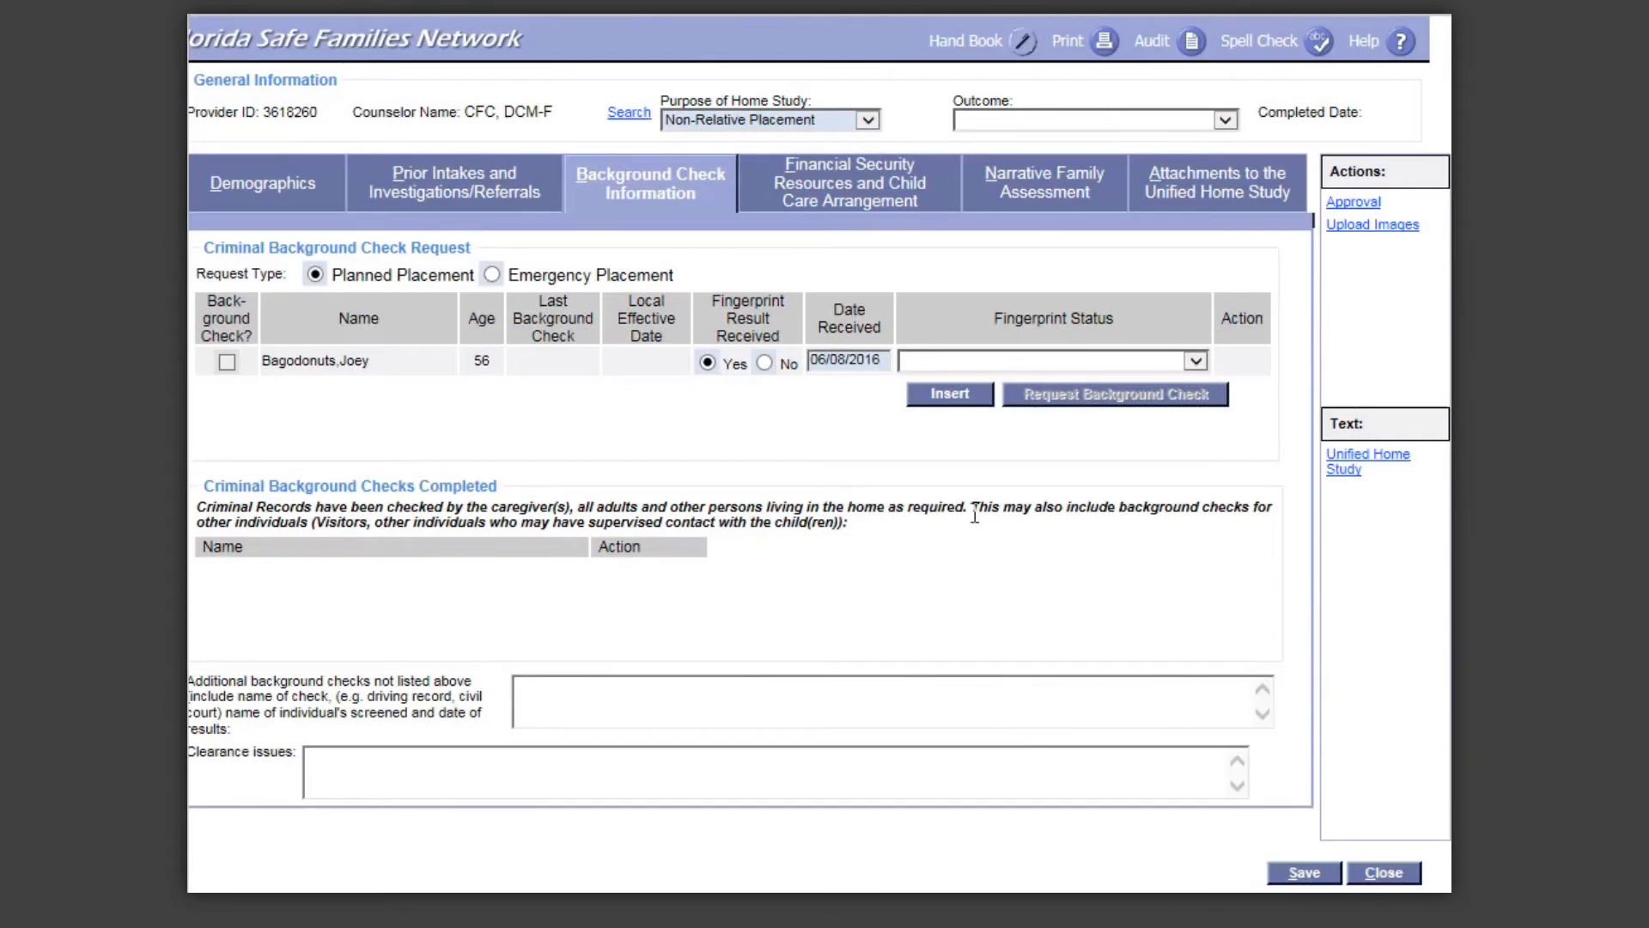
pyautogui.click(857, 198)
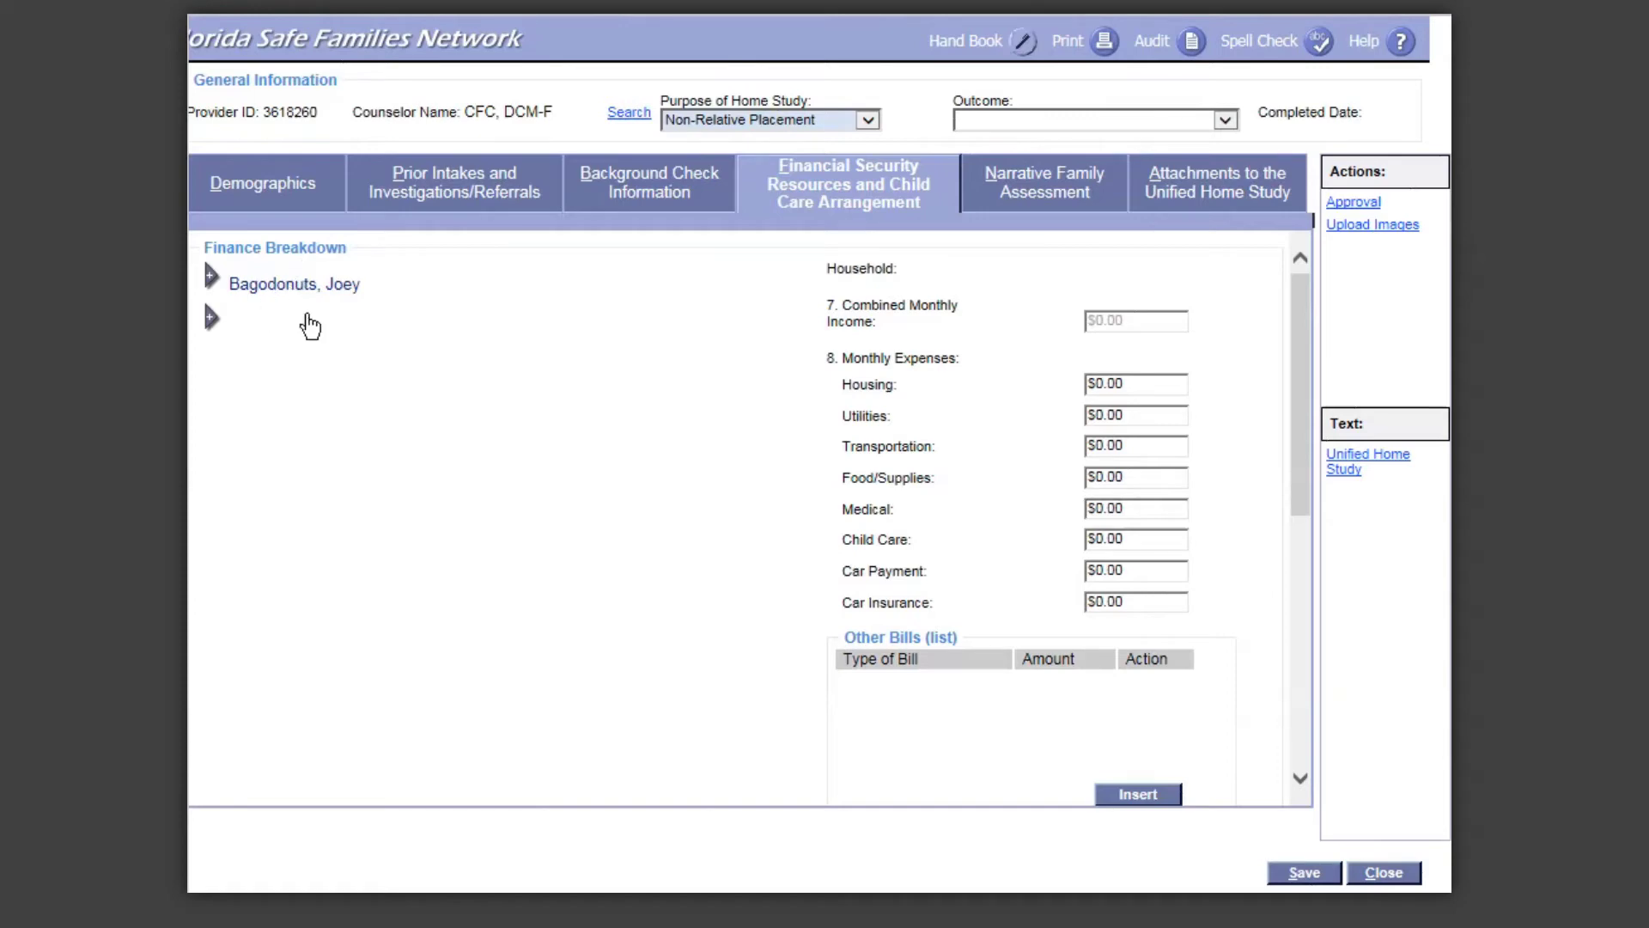
# Step: Expand the caregiver's Finance Breakdown row to reveal employer, salary and income fields
pyautogui.click(212, 291)
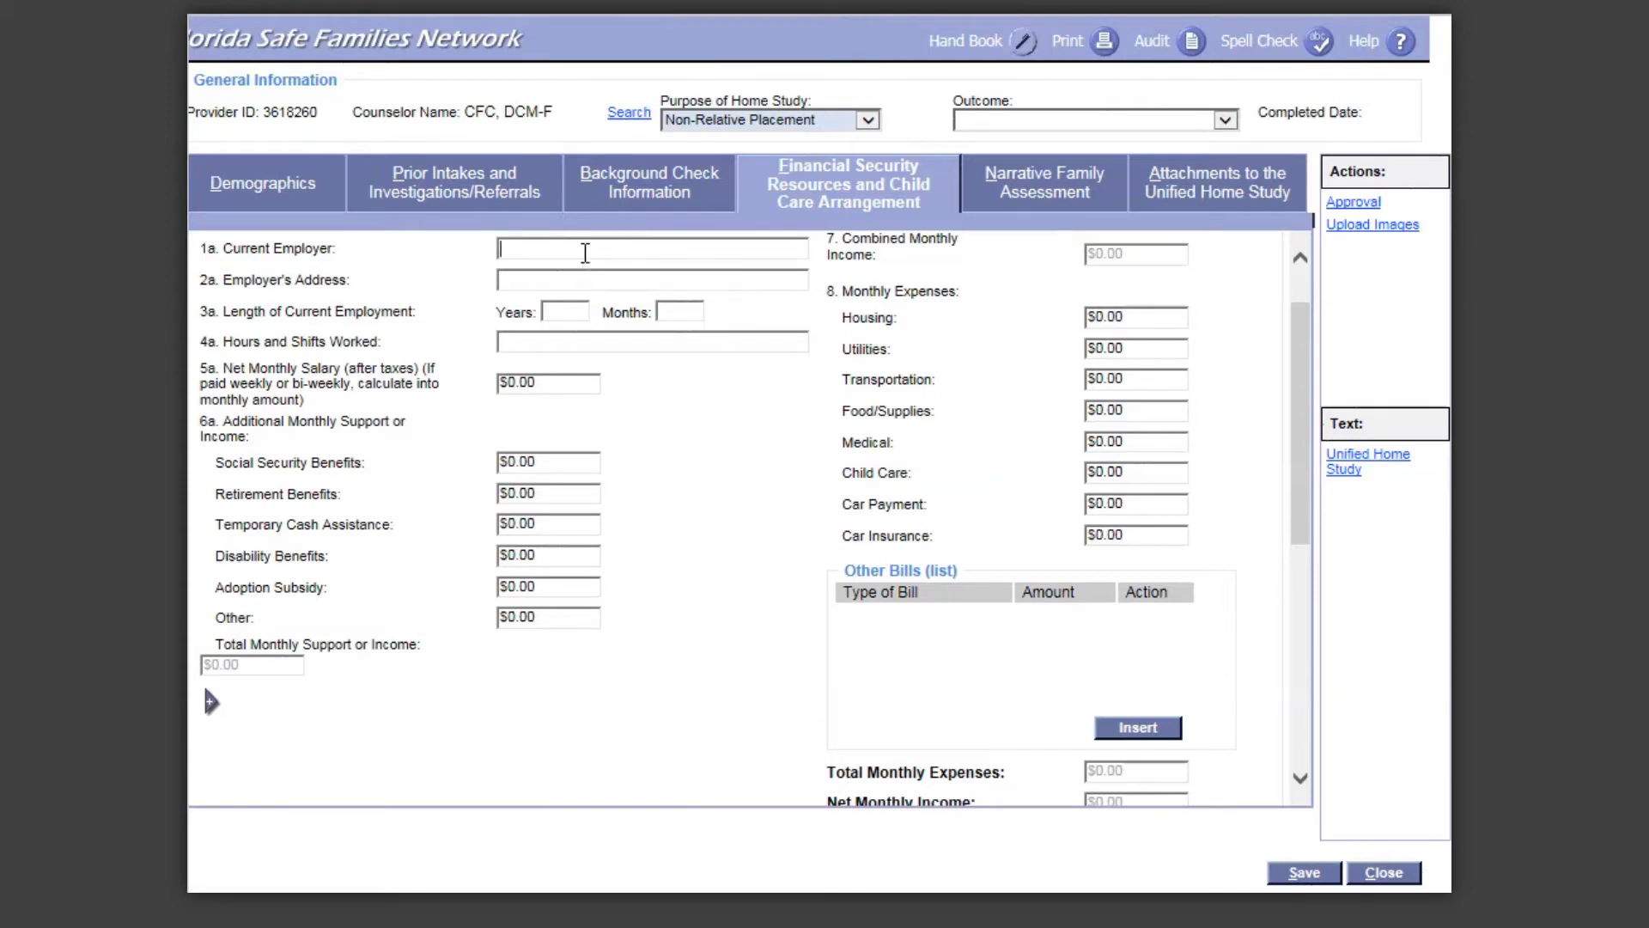
# Step: Enter employer Publix, 20 years employed, 9AM to 5PM shifts and a 5000 net monthly salary
pyautogui.write('Publix')
pyautogui.click(581, 315)
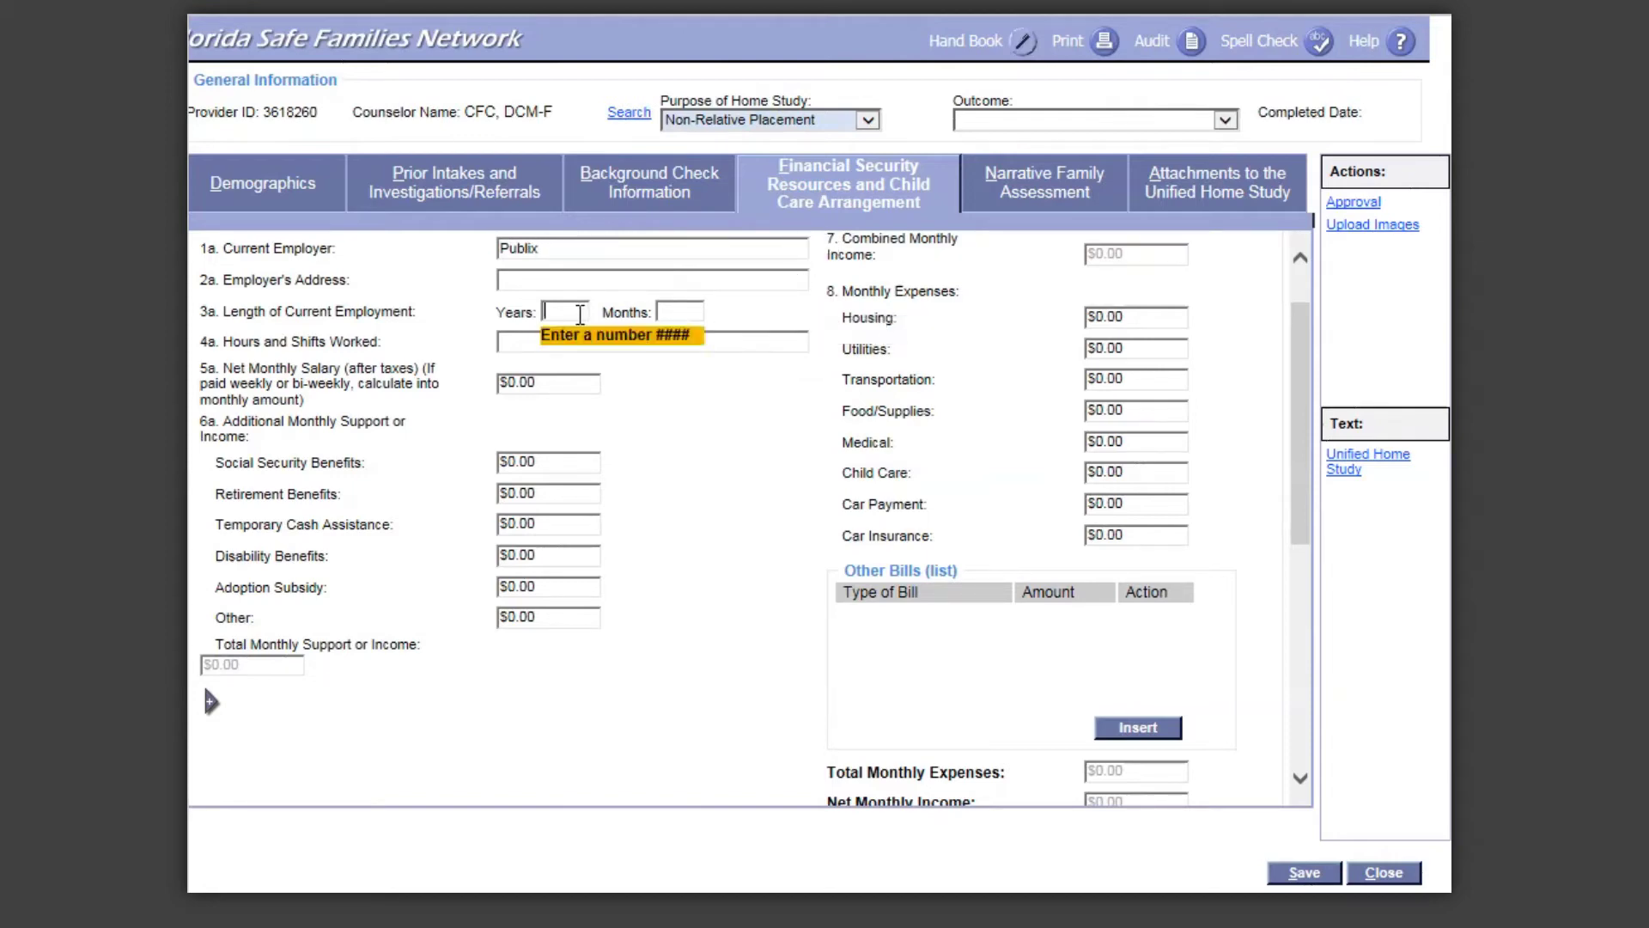
pyautogui.write('20')
pyautogui.click(733, 344)
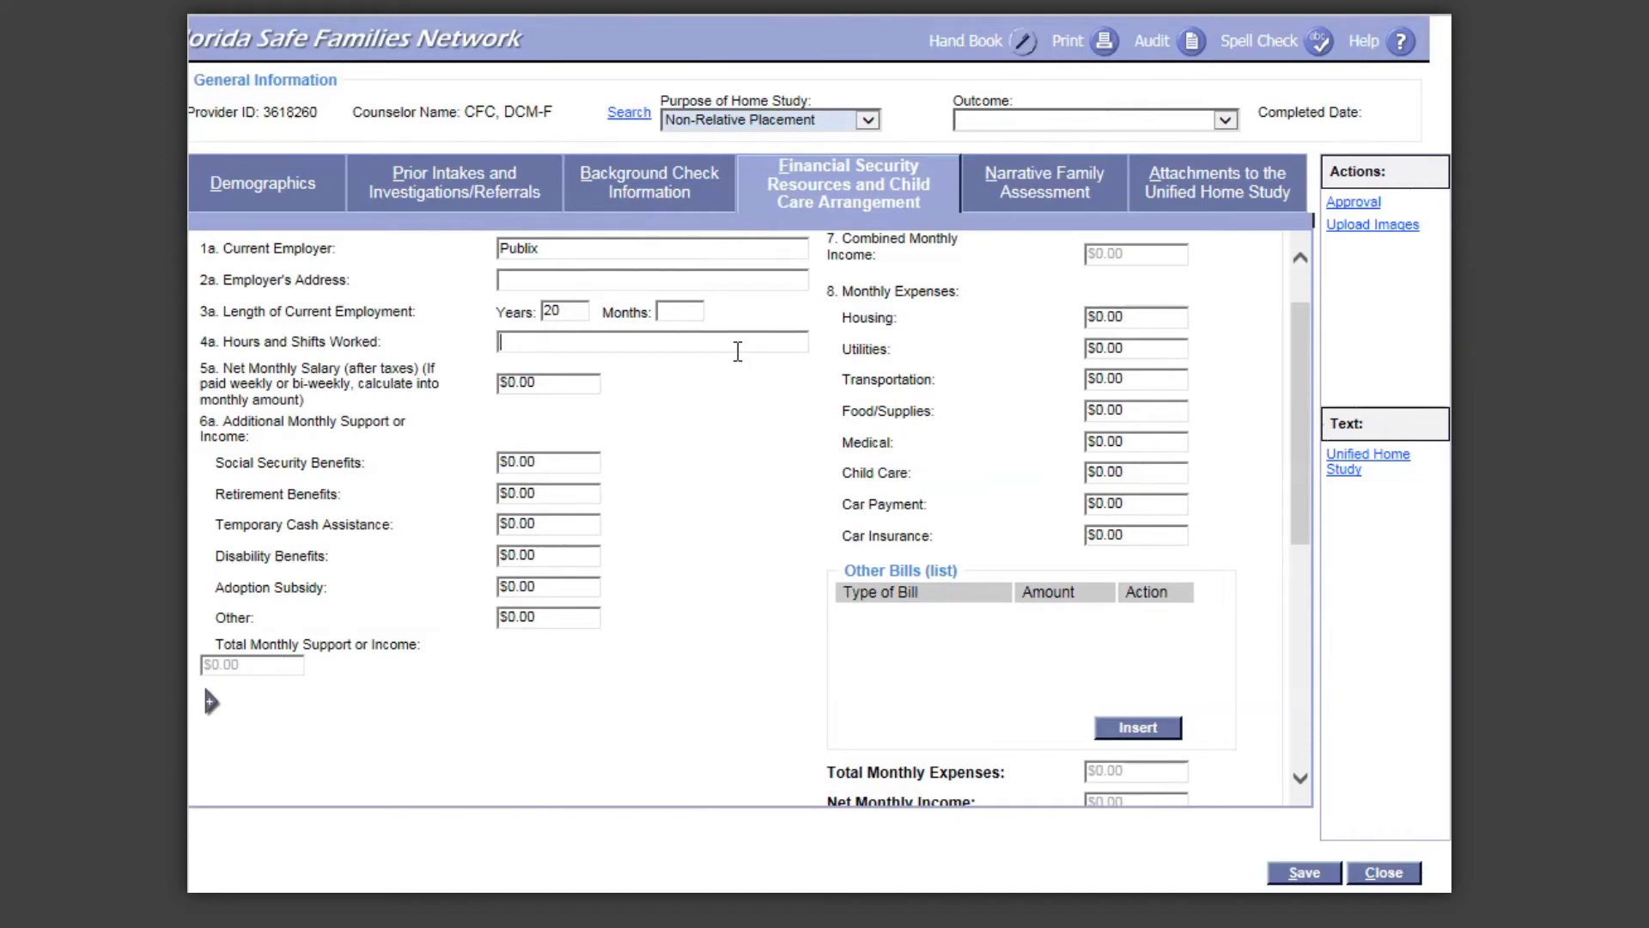
pyautogui.write('9AM to 5PM')
pyautogui.click(547, 384)
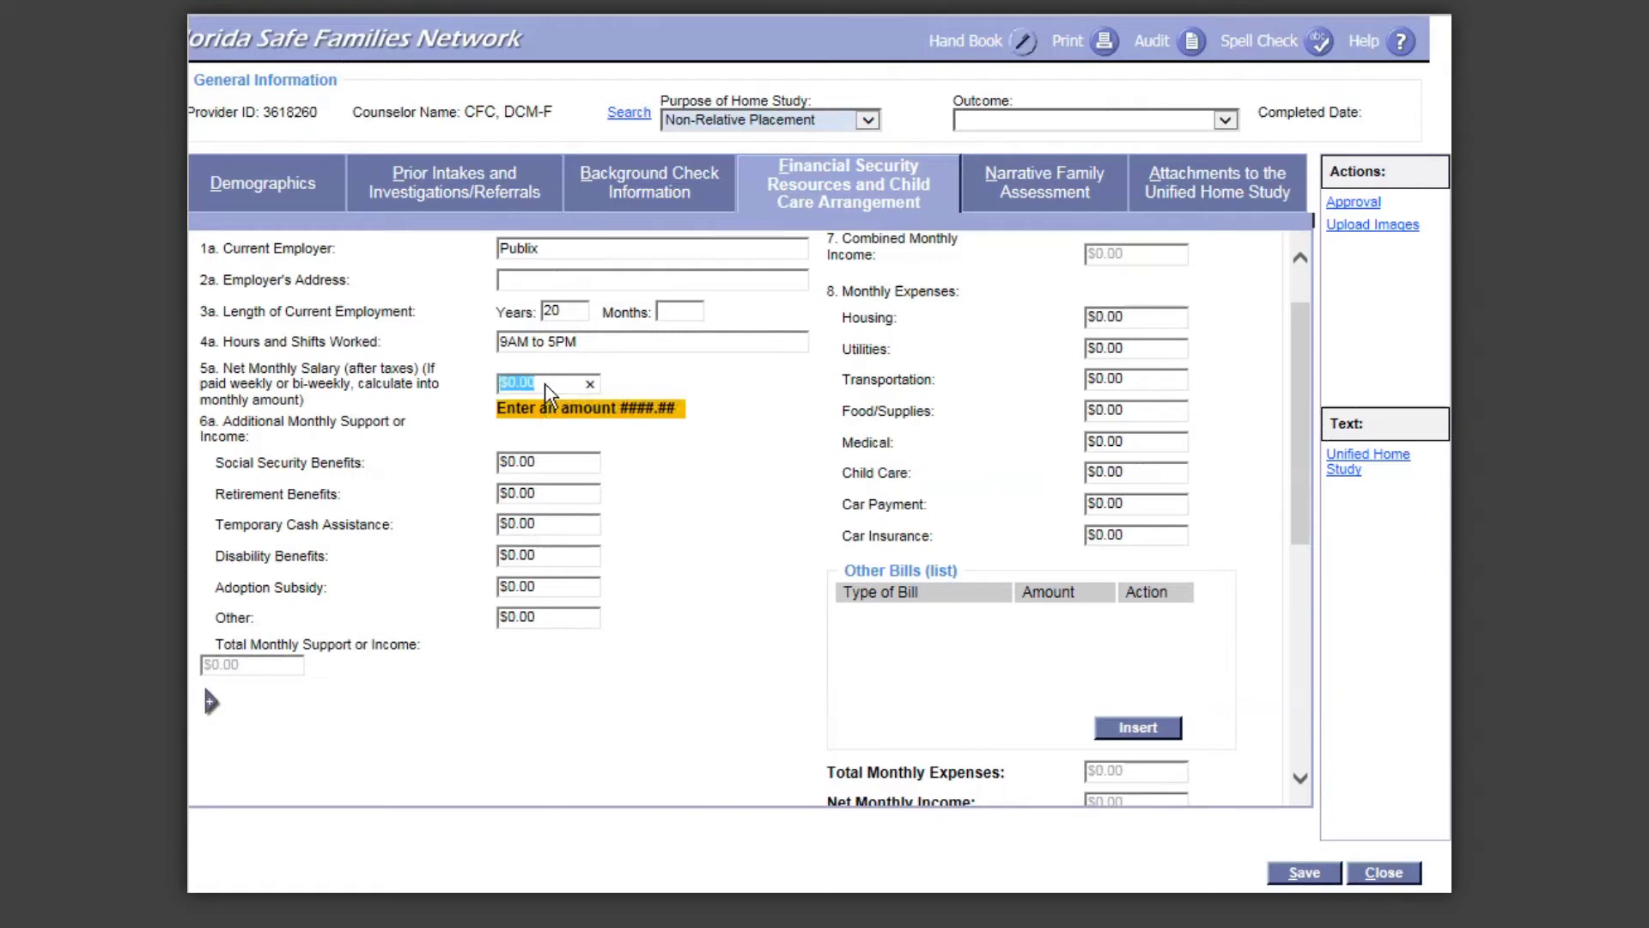
pyautogui.write('5000')
pyautogui.click(777, 384)
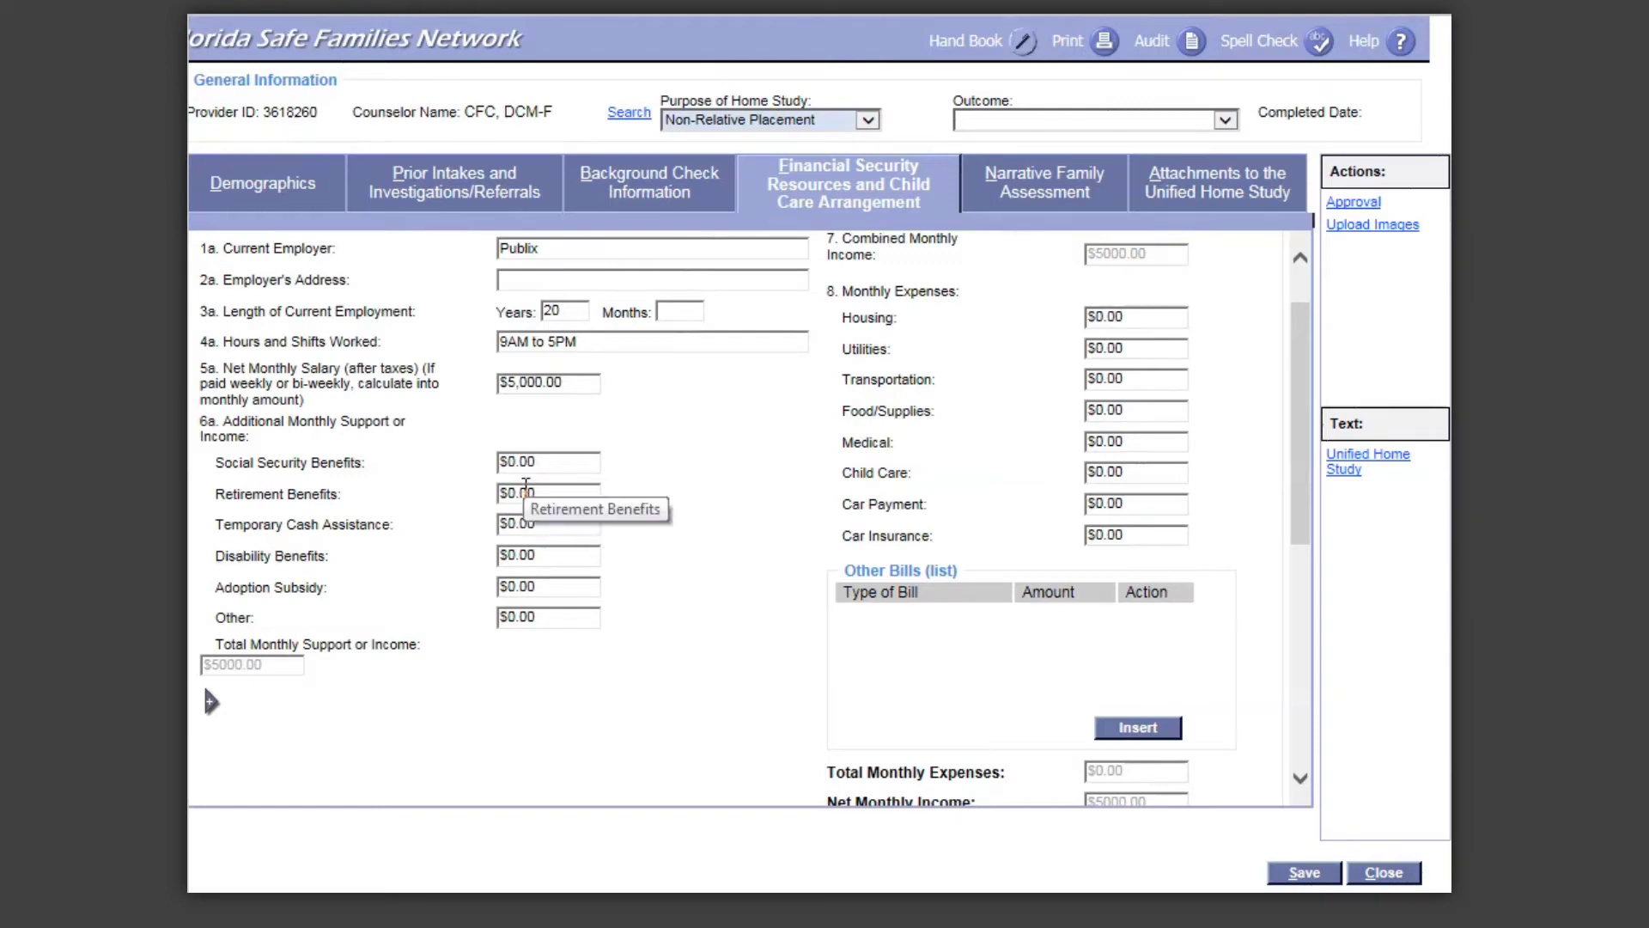
# Step: Enter 500 as Retirement Benefits, then clear it back to $0.00 so income totals $5000.00
pyautogui.click(526, 489)
pyautogui.doubleClick(525, 490)
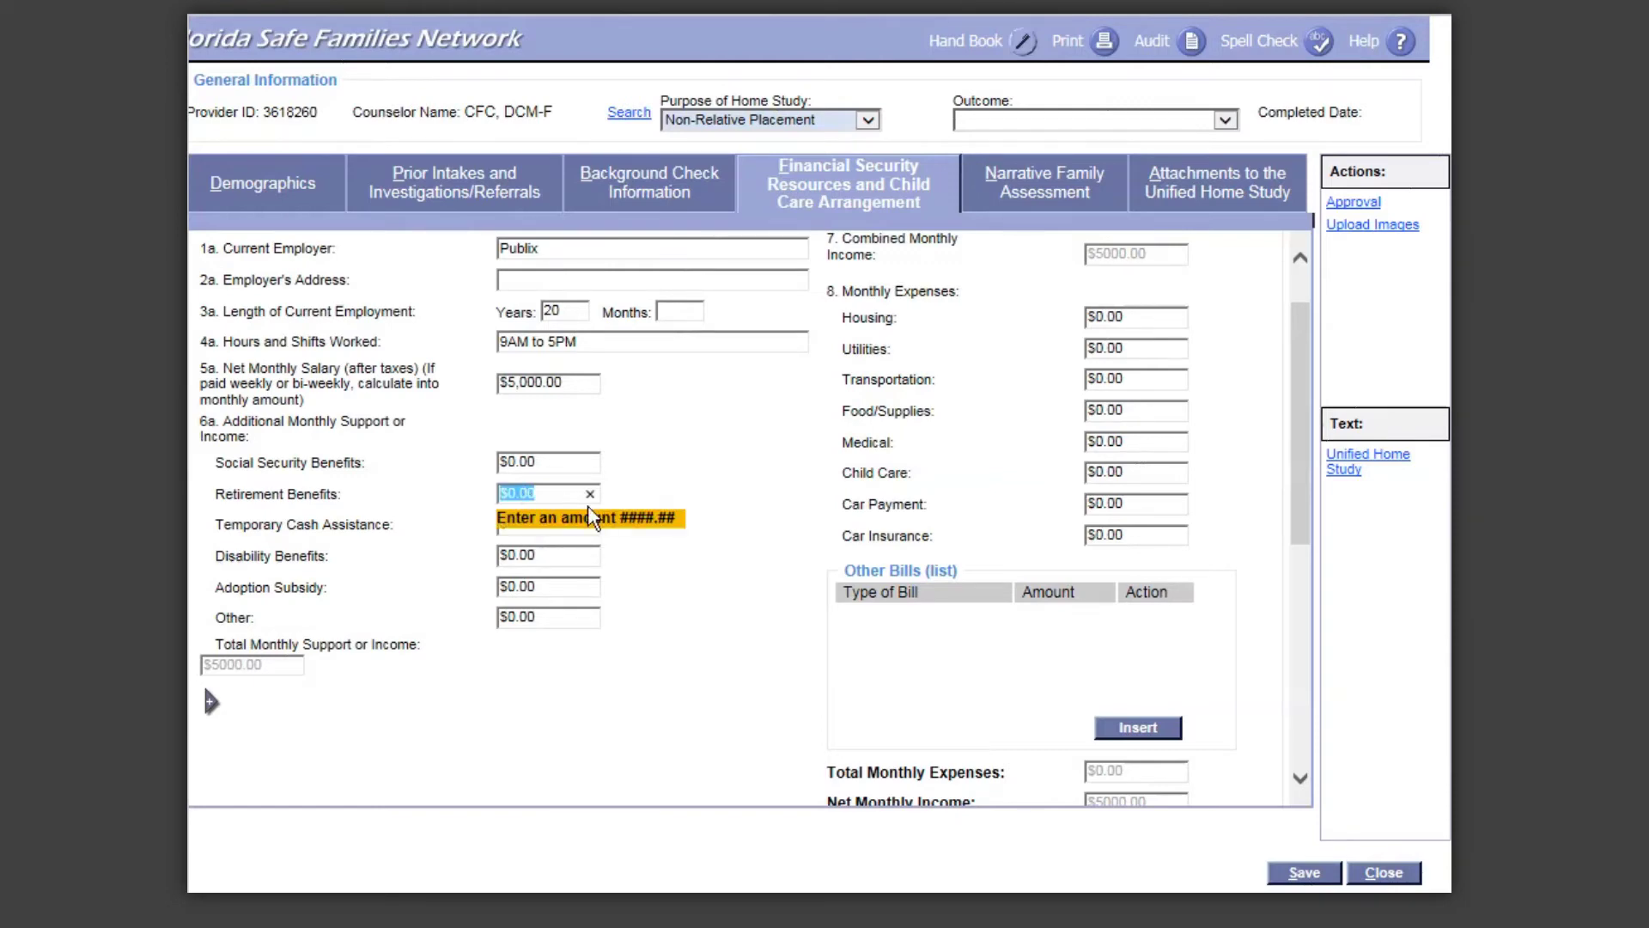
pyautogui.write('500')
pyautogui.click(653, 481)
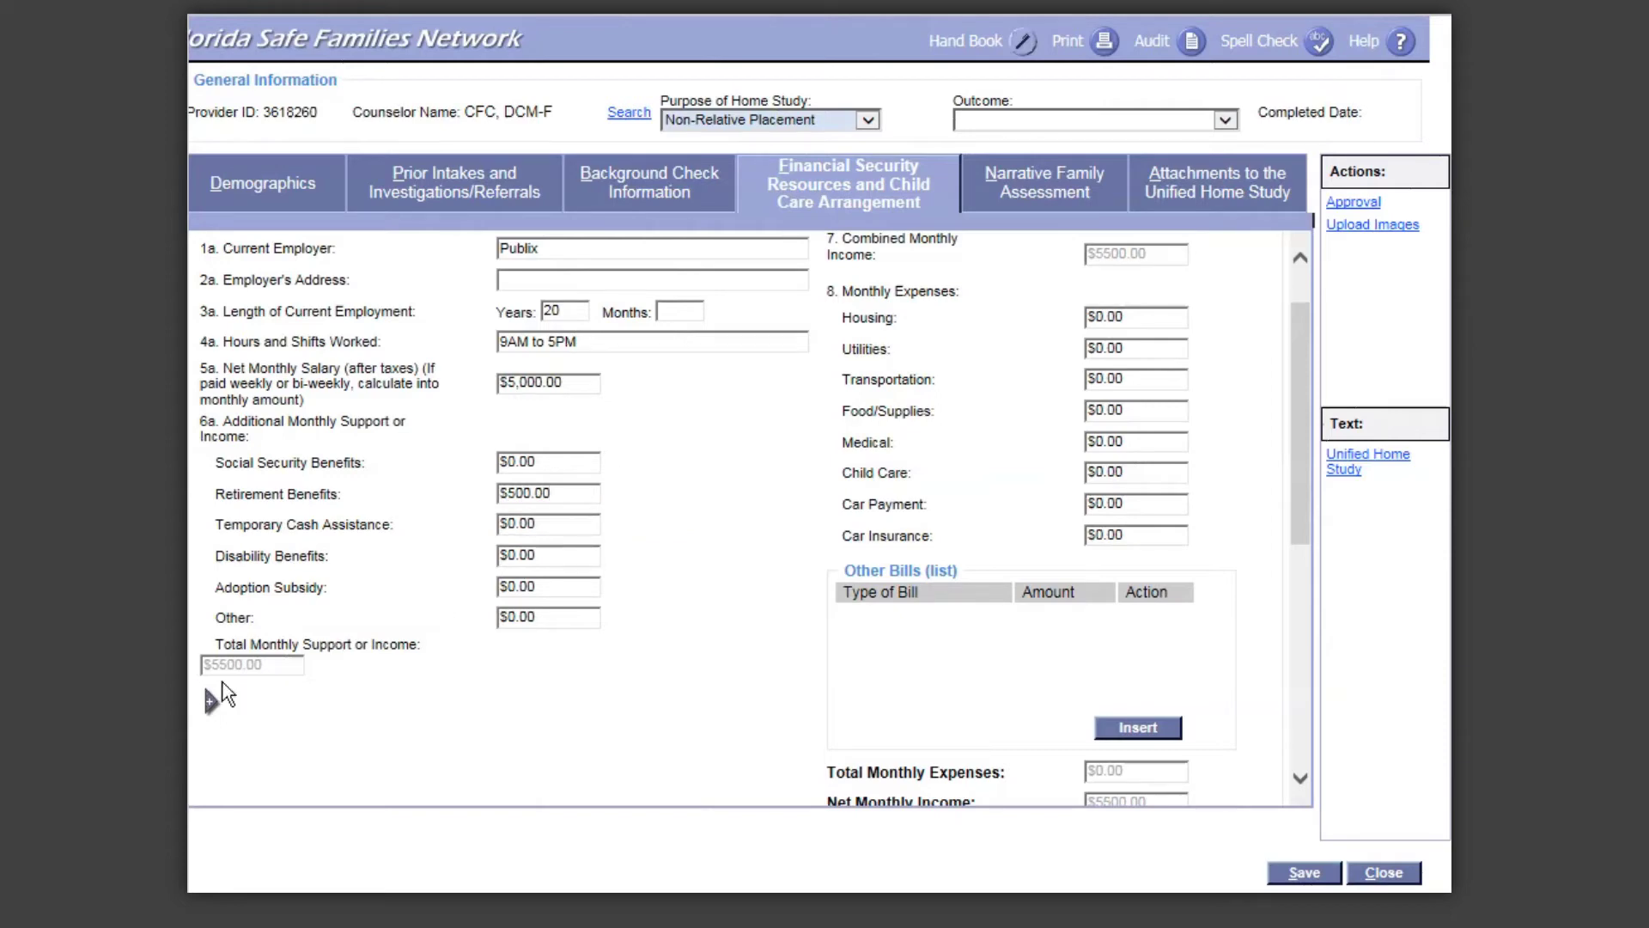
pyautogui.click(515, 494)
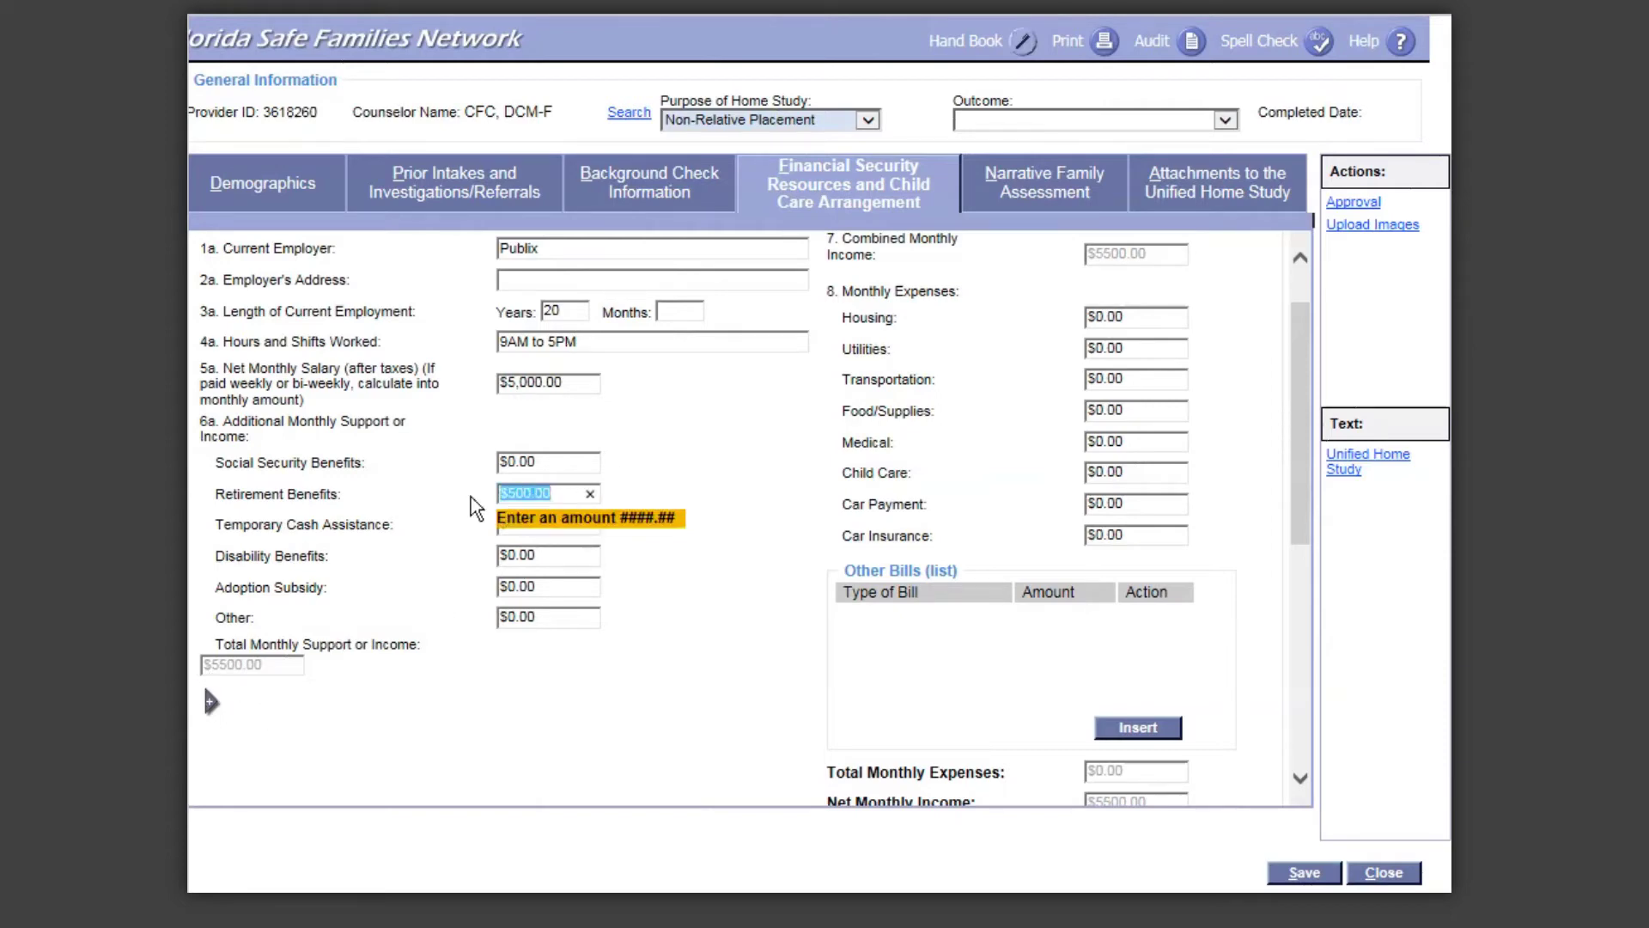
pyautogui.press('BackSpace')
pyautogui.click(739, 504)
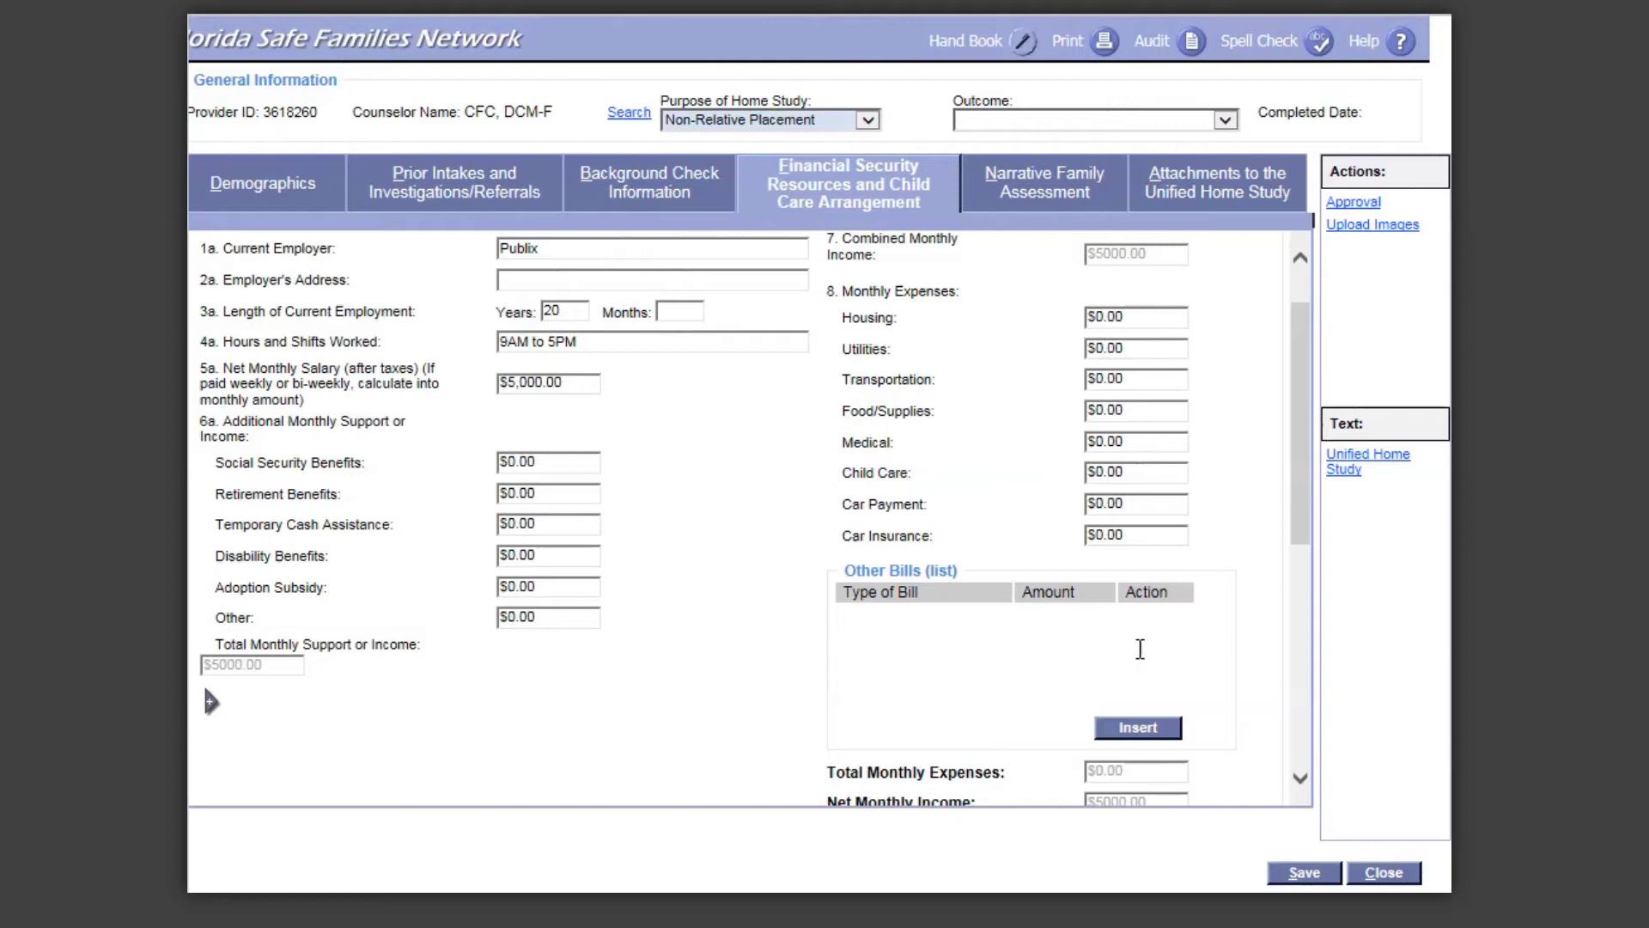
# Step: Scroll past the income and expense totals down to the Family Situation questions
pyautogui.moveTo(1302, 476); pyautogui.dragTo(1314, 623)
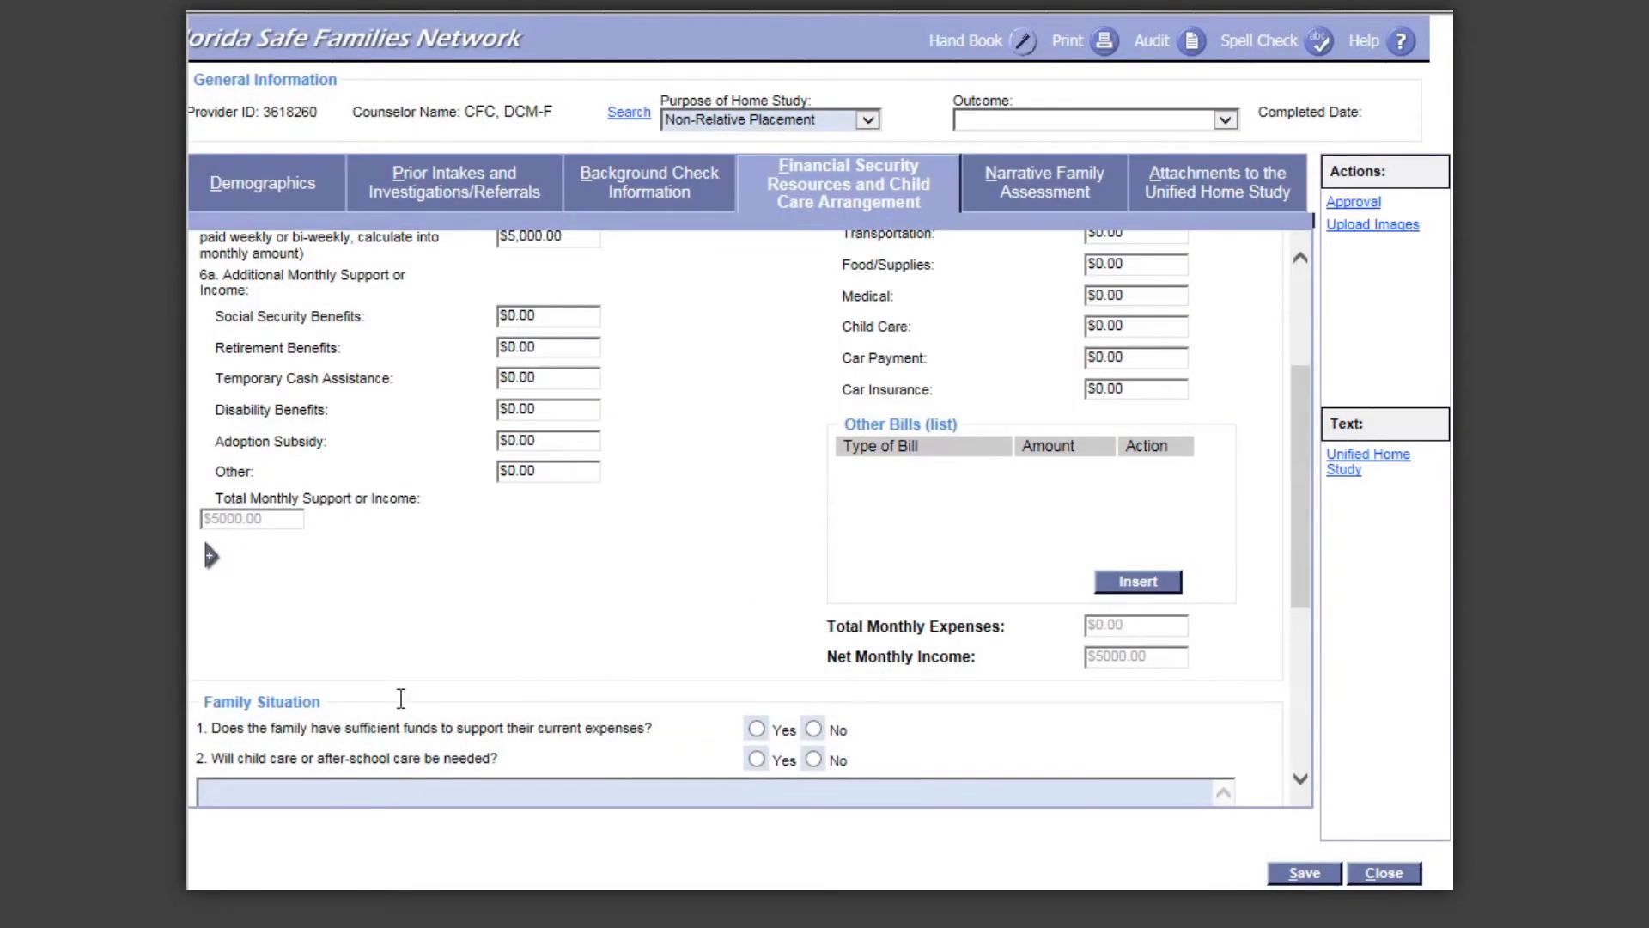
pyautogui.moveTo(1308, 512); pyautogui.dragTo(1330, 655)
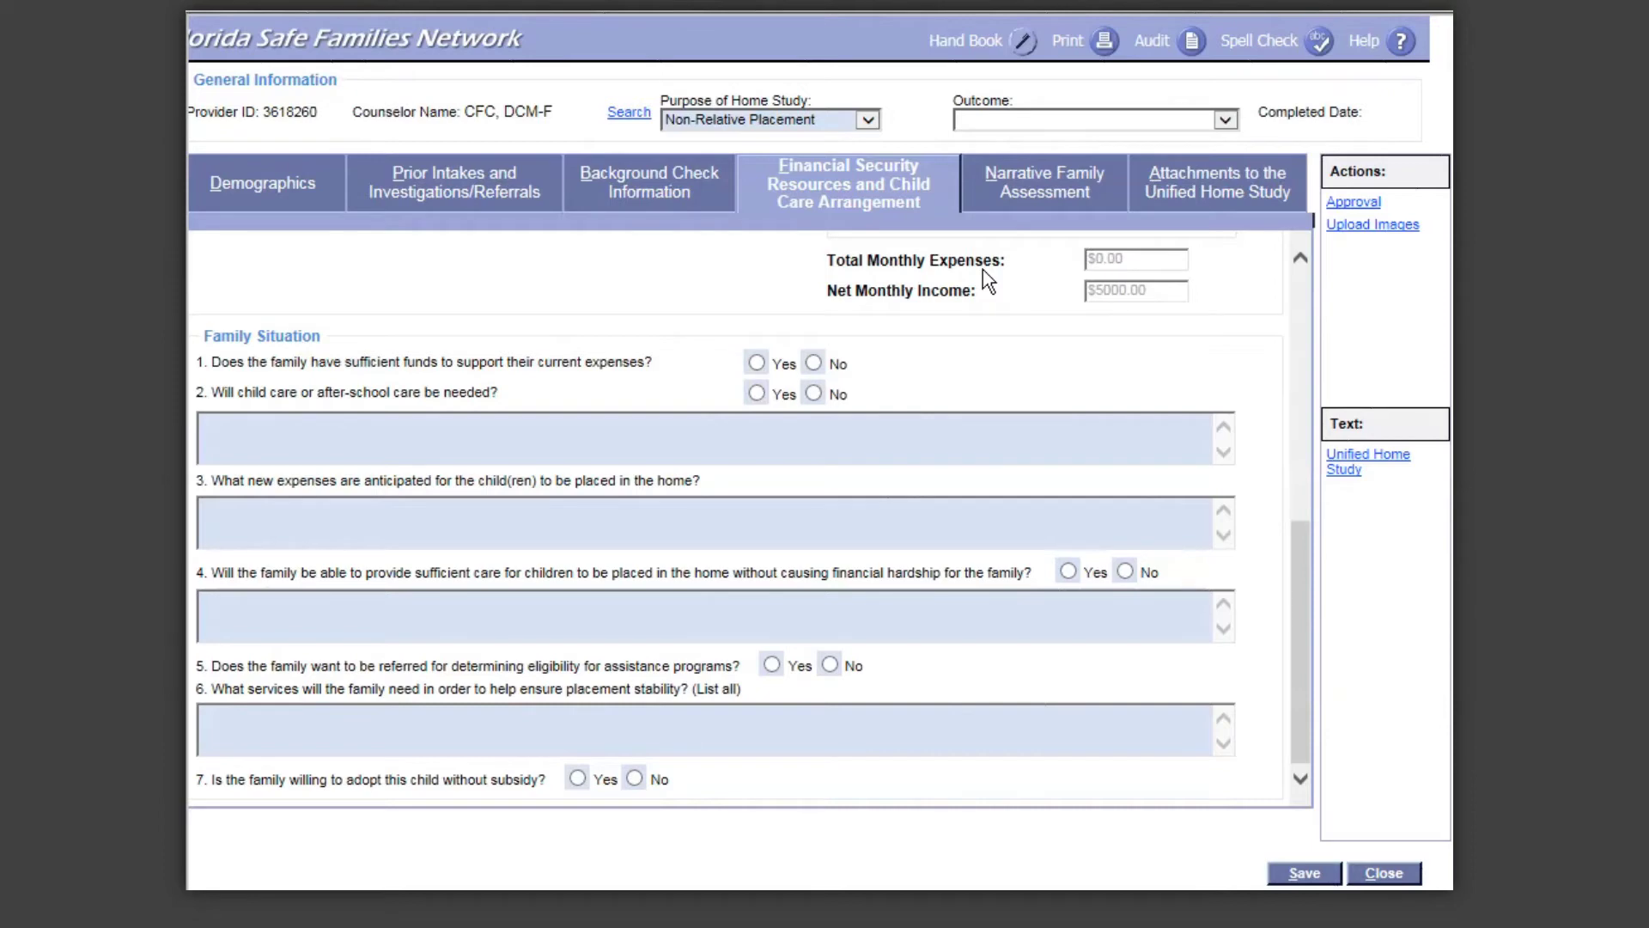
# Step: Mark Yes for Family Situation question 1 on having sufficient funds for current expenses
pyautogui.click(756, 364)
# Step: Answer Yes to question 4 (sufficient care) and question 7 (adopting without subsidy), then open Narrative Family Assessment
pyautogui.click(1068, 571)
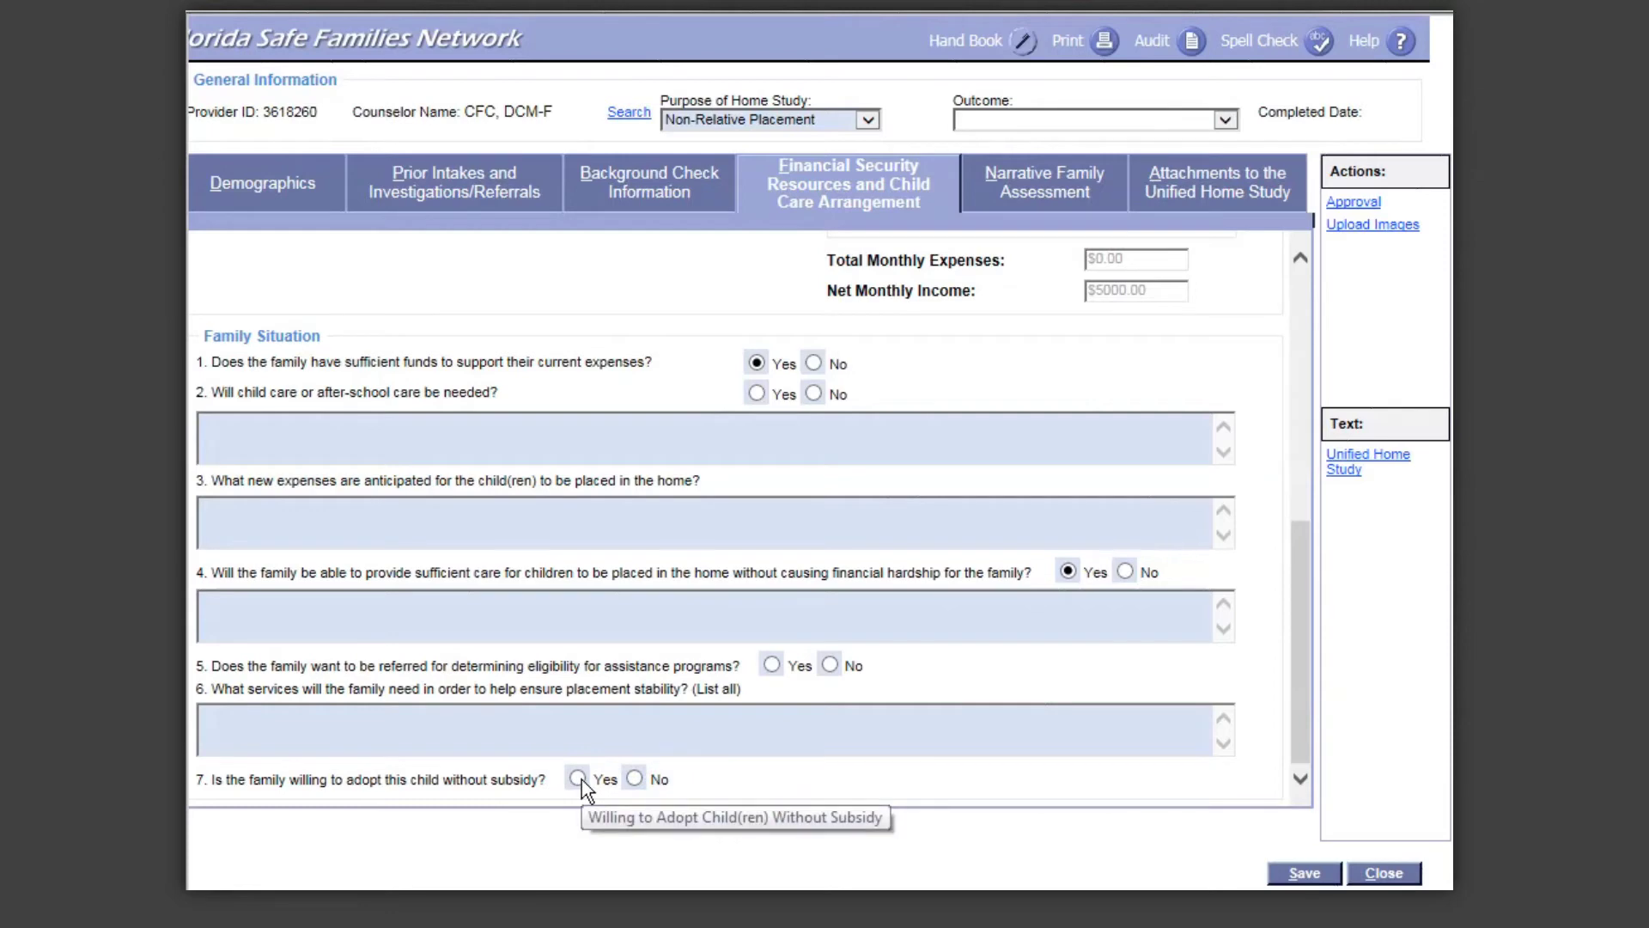
pyautogui.click(578, 779)
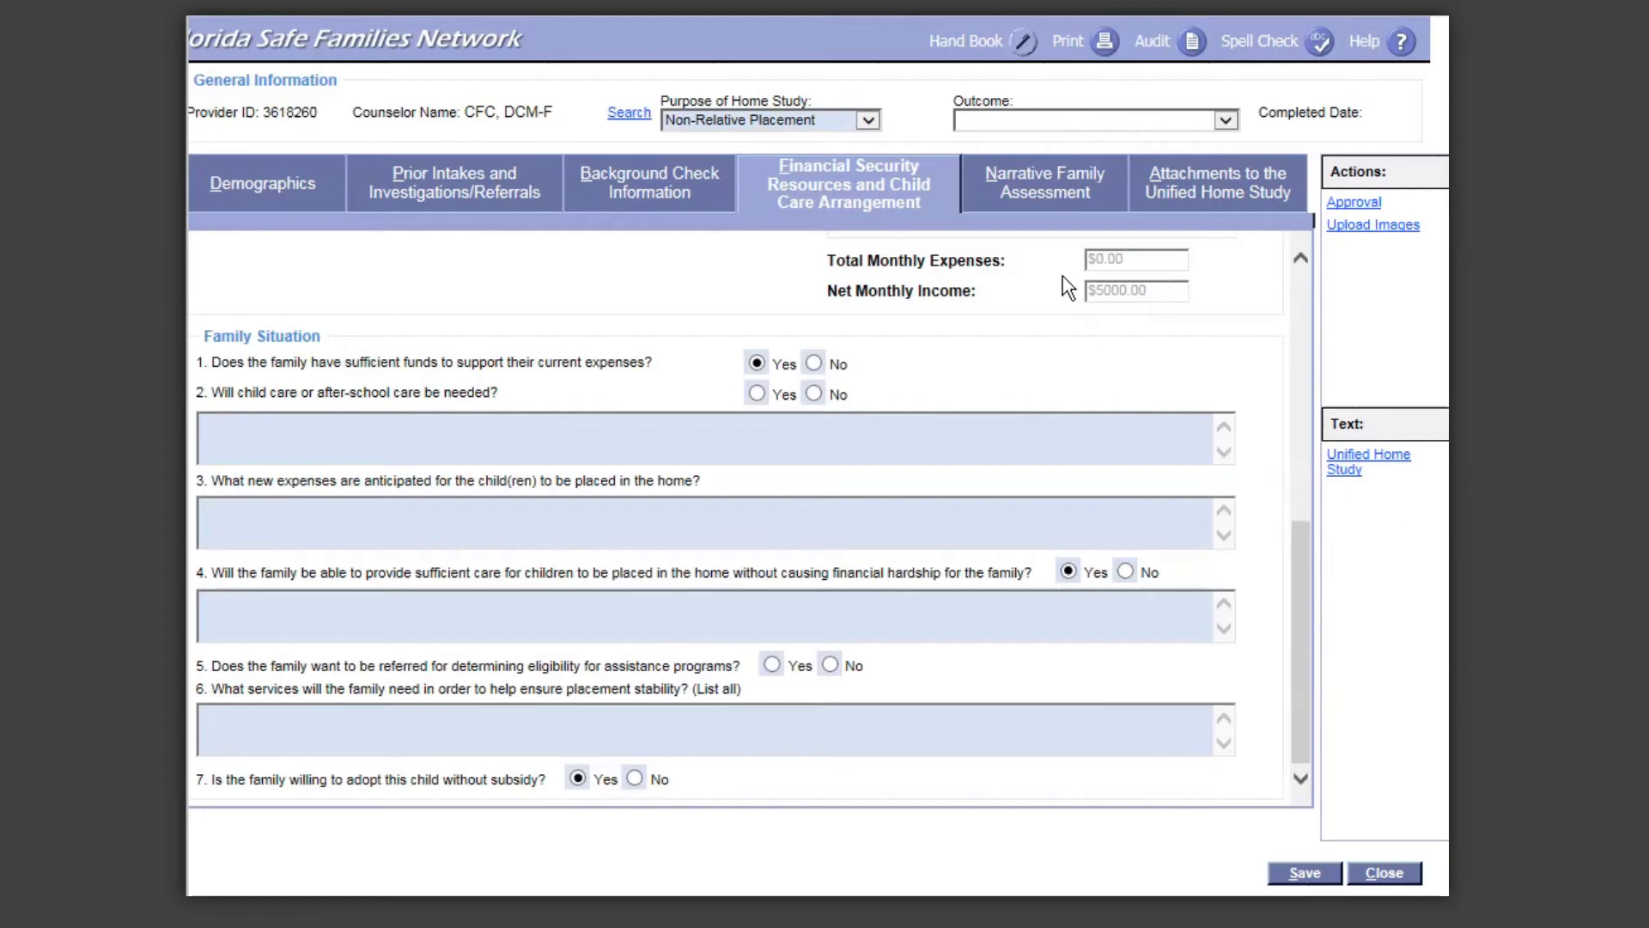
pyautogui.click(1064, 197)
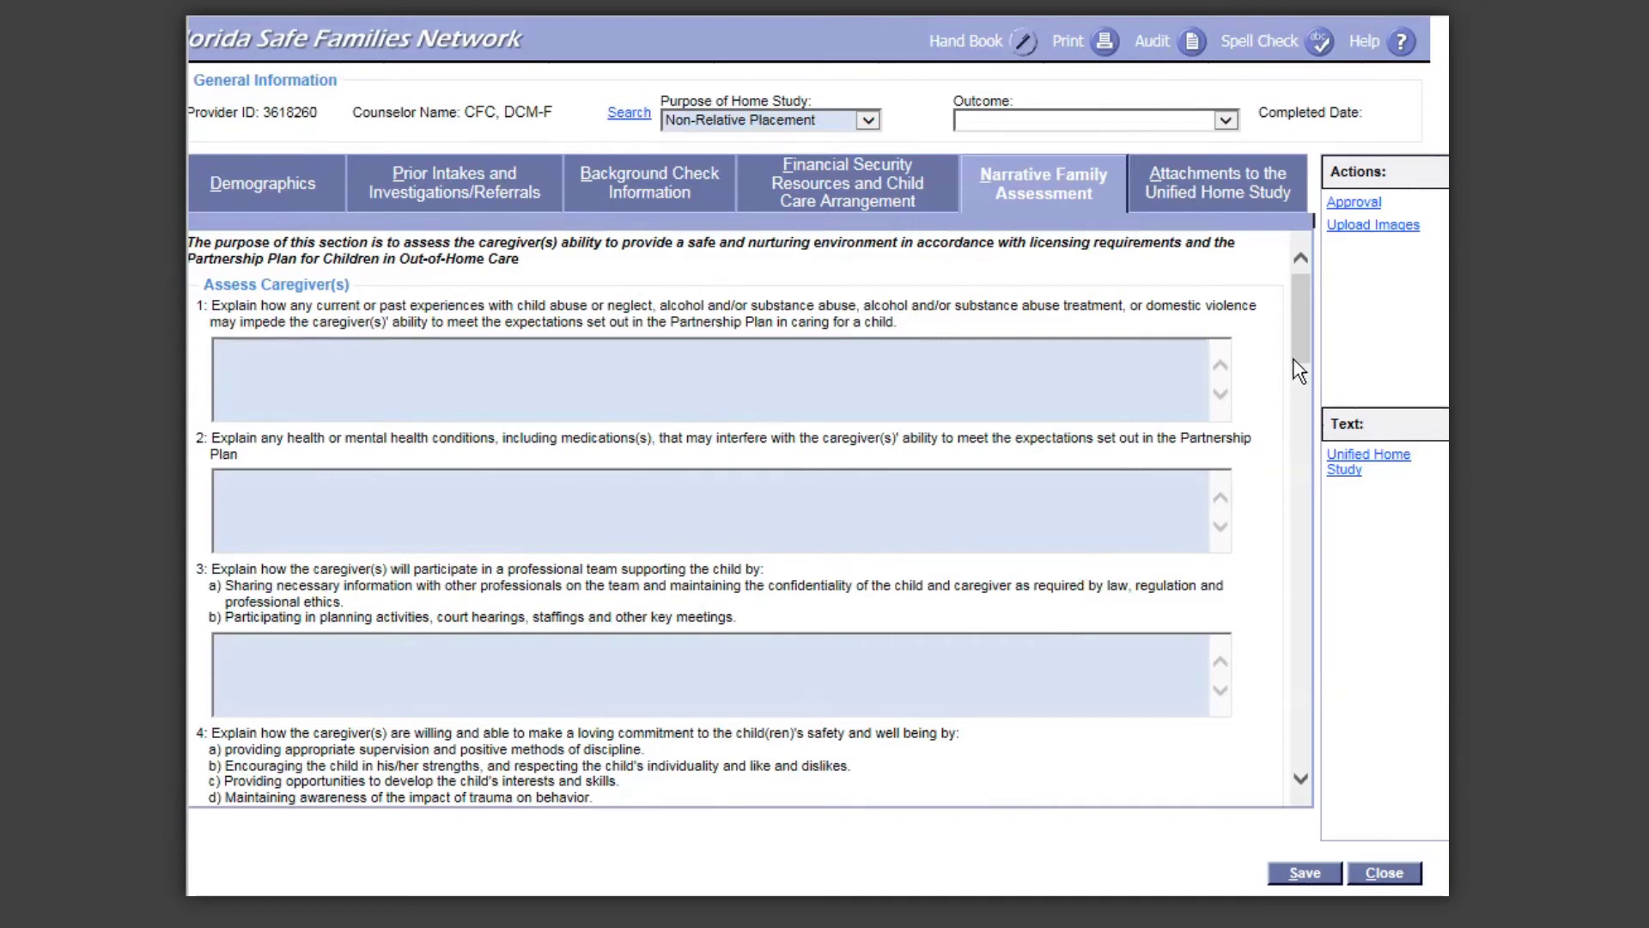
# Step: Scroll the Narrative Family Assessment down to the commitment, culture and permanency questions
pyautogui.moveTo(1300, 347); pyautogui.dragTo(1330, 419)
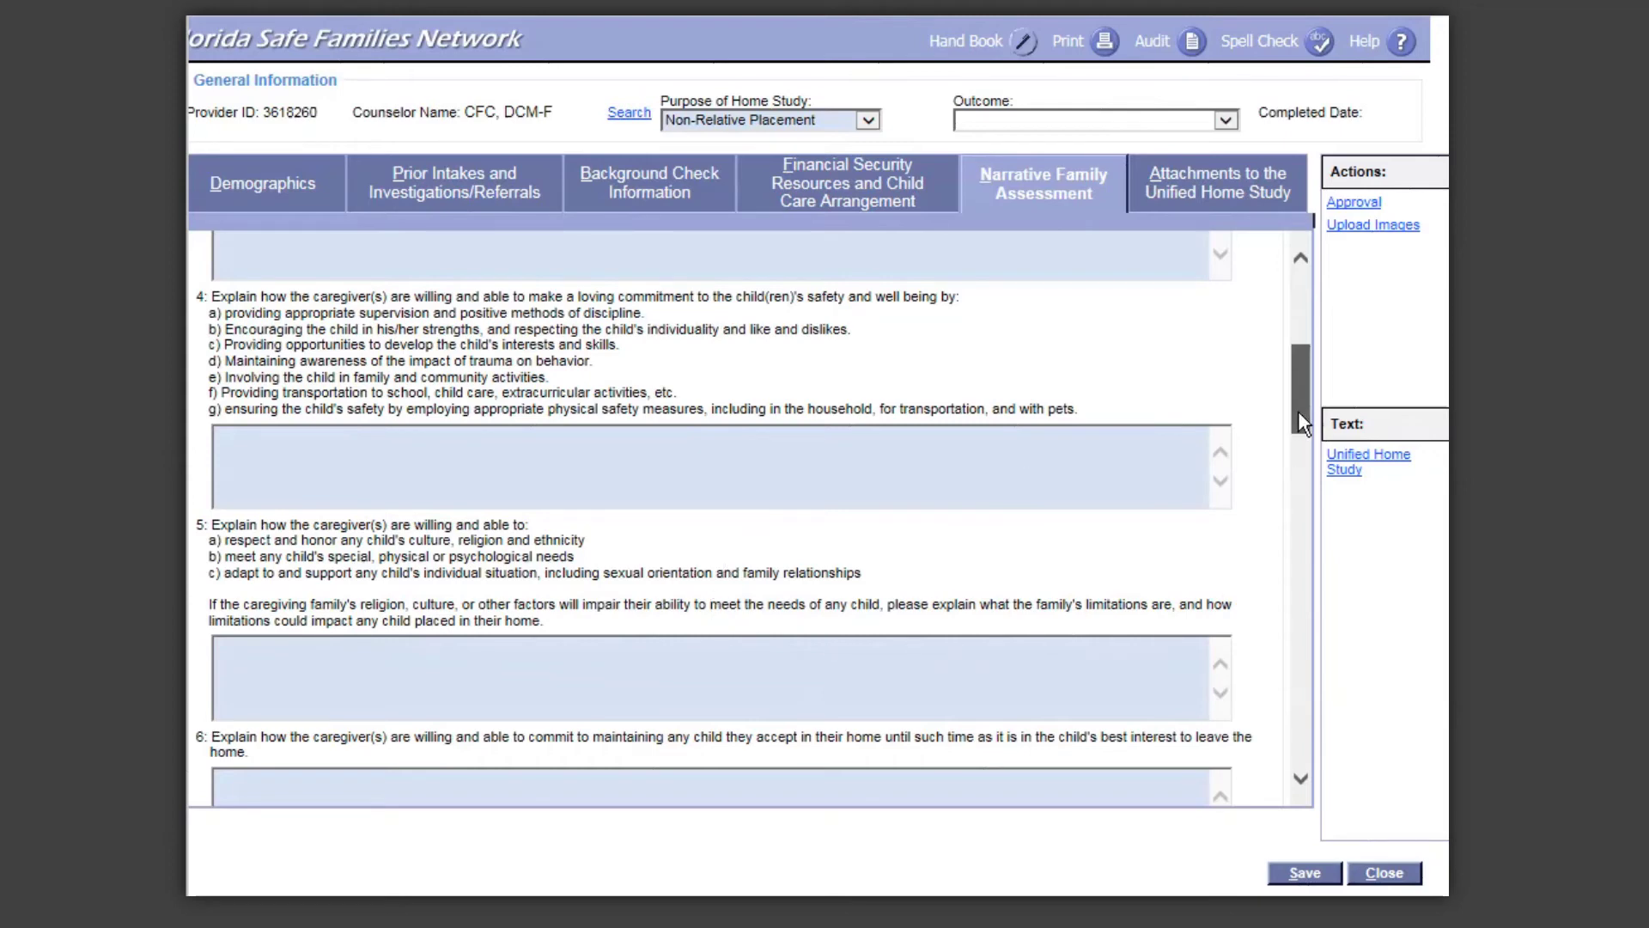
pyautogui.moveTo(1297, 411); pyautogui.dragTo(1302, 443)
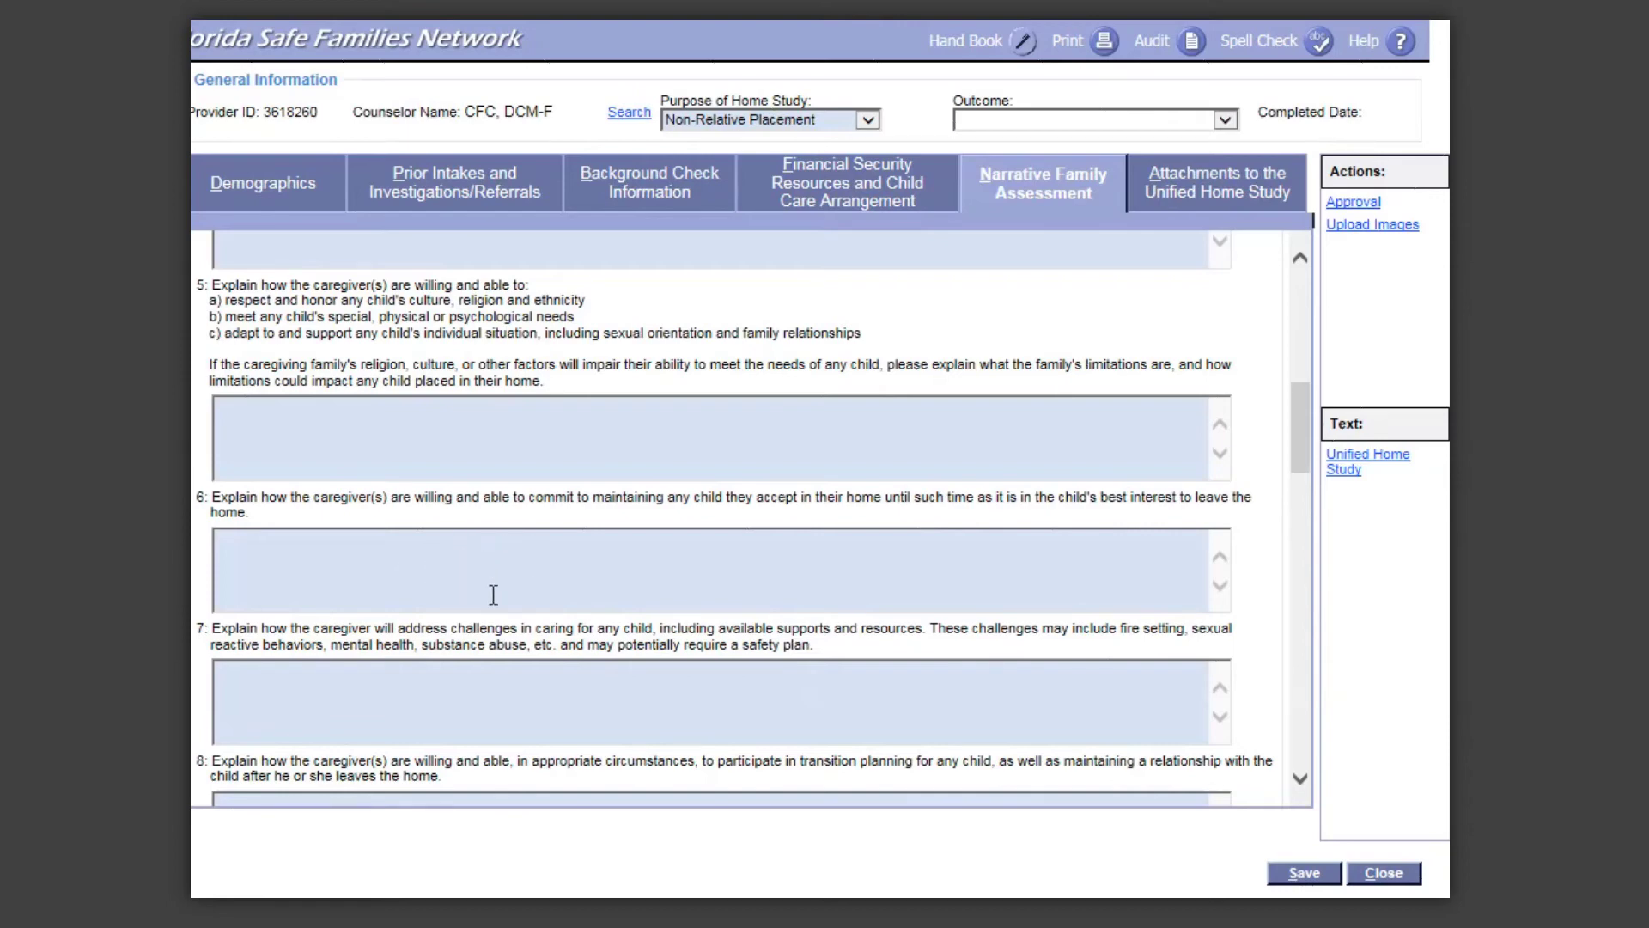
# Step: Scroll the Narrative Family Assessment down to questions 7–10 on transition planning, reunification and family time
pyautogui.moveTo(1304, 440); pyautogui.dragTo(1324, 482)
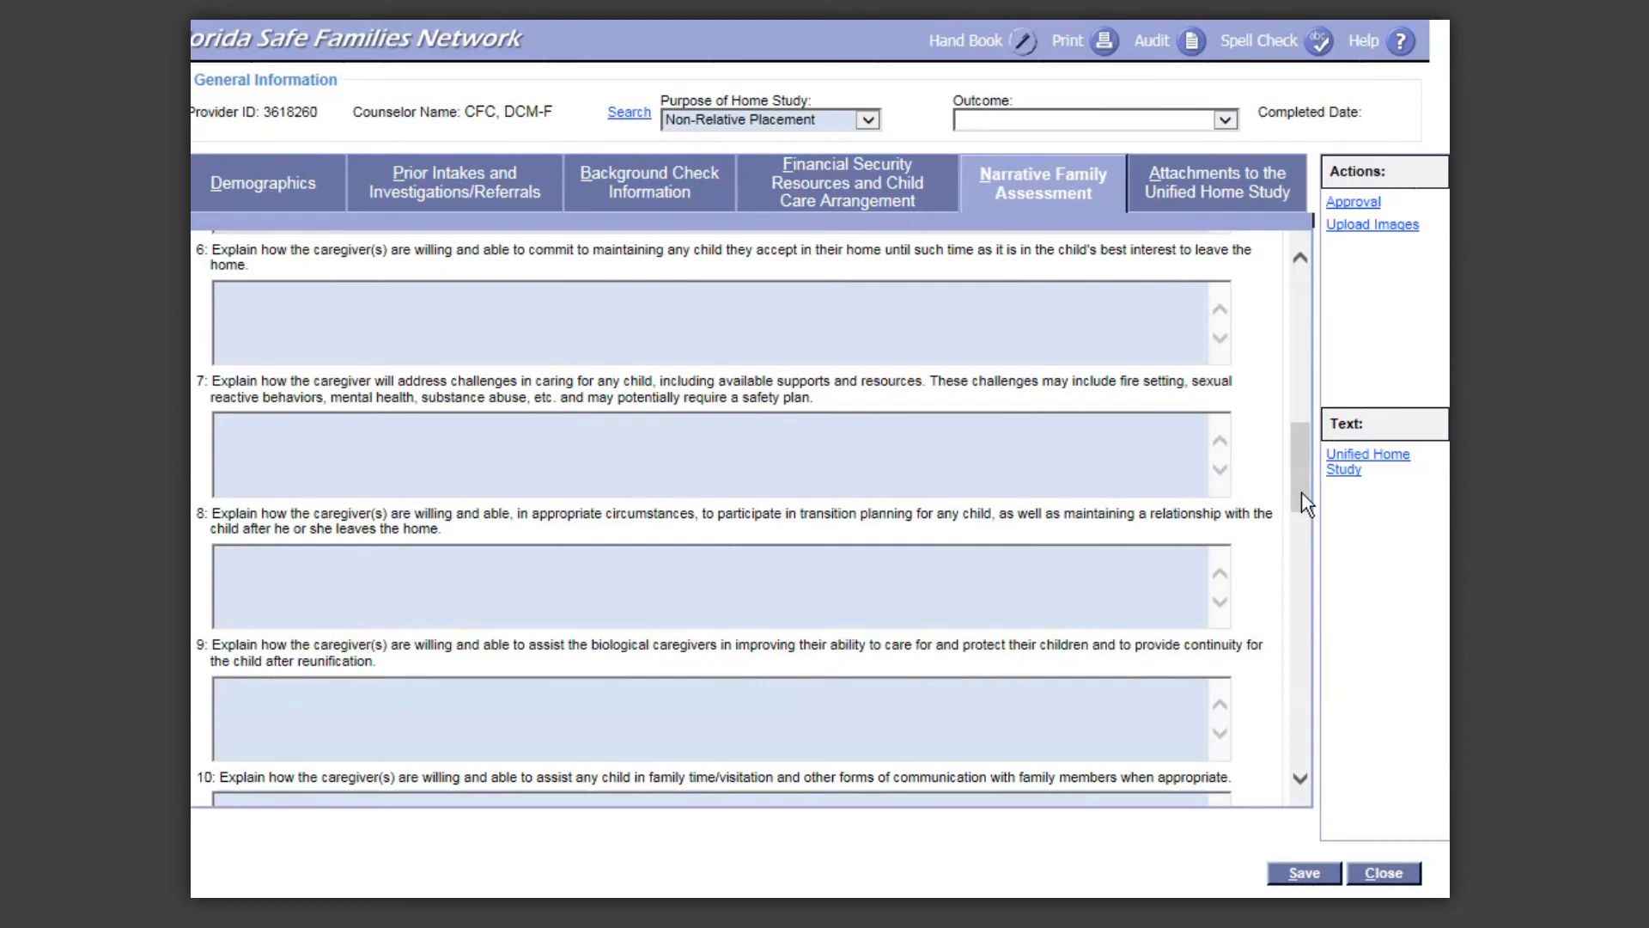
pyautogui.moveTo(1301, 492); pyautogui.dragTo(1302, 513)
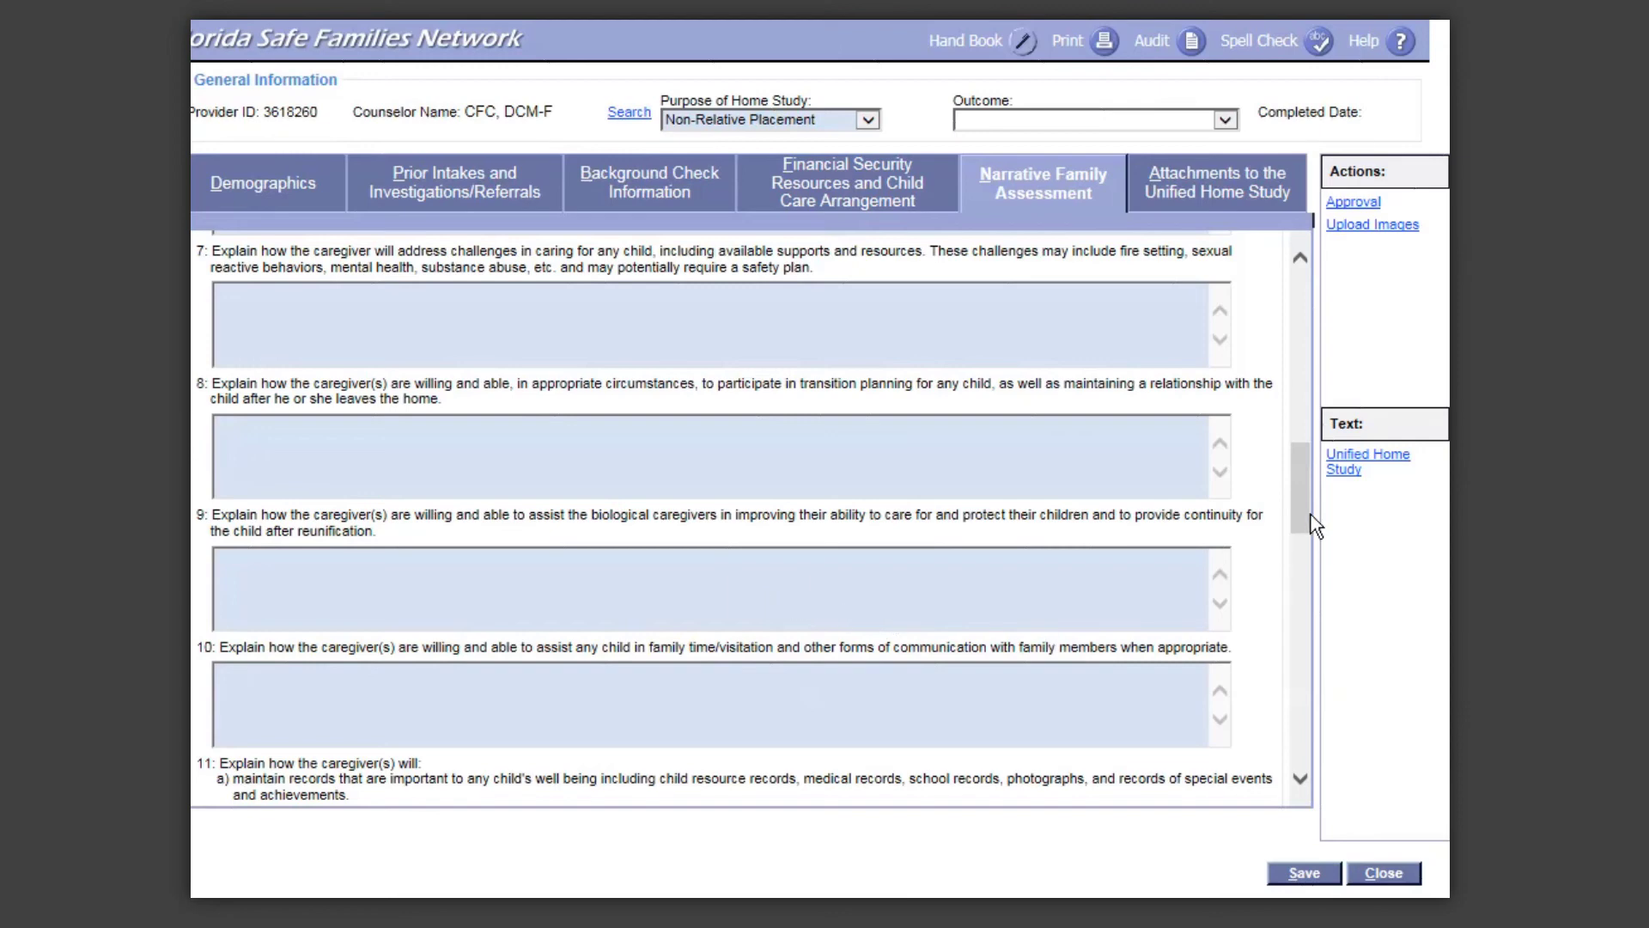
# Step: Scroll further down to questions 11–13 on record keeping, advocacy and medical care
pyautogui.moveTo(1312, 515); pyautogui.dragTo(1315, 562)
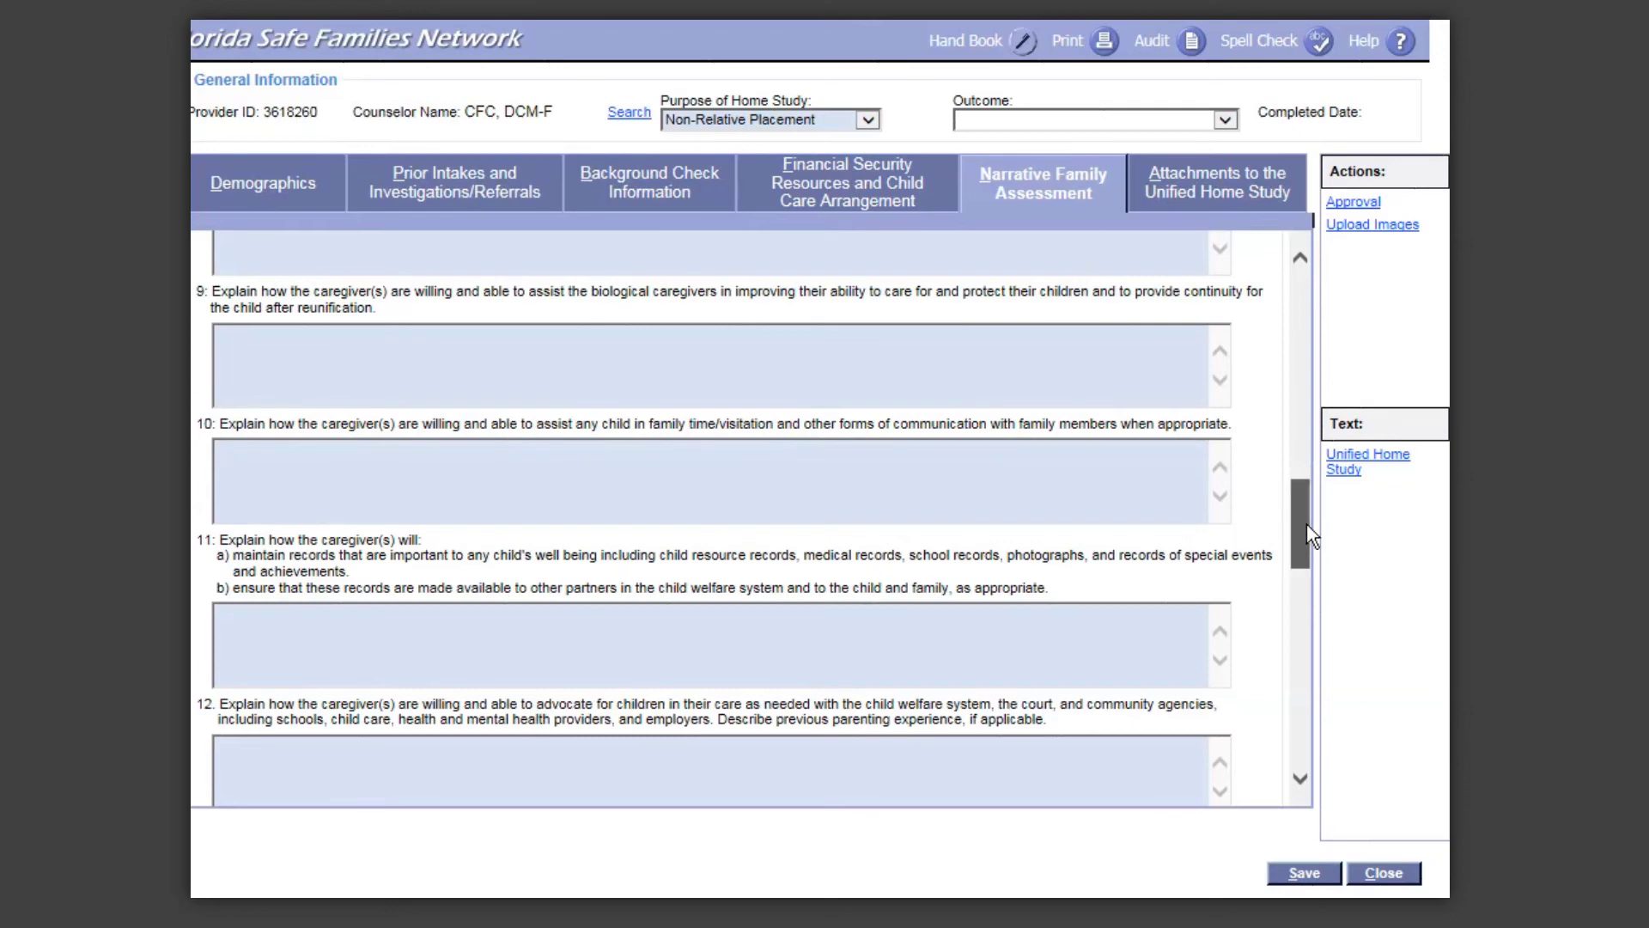
pyautogui.moveTo(1307, 523); pyautogui.dragTo(1302, 573)
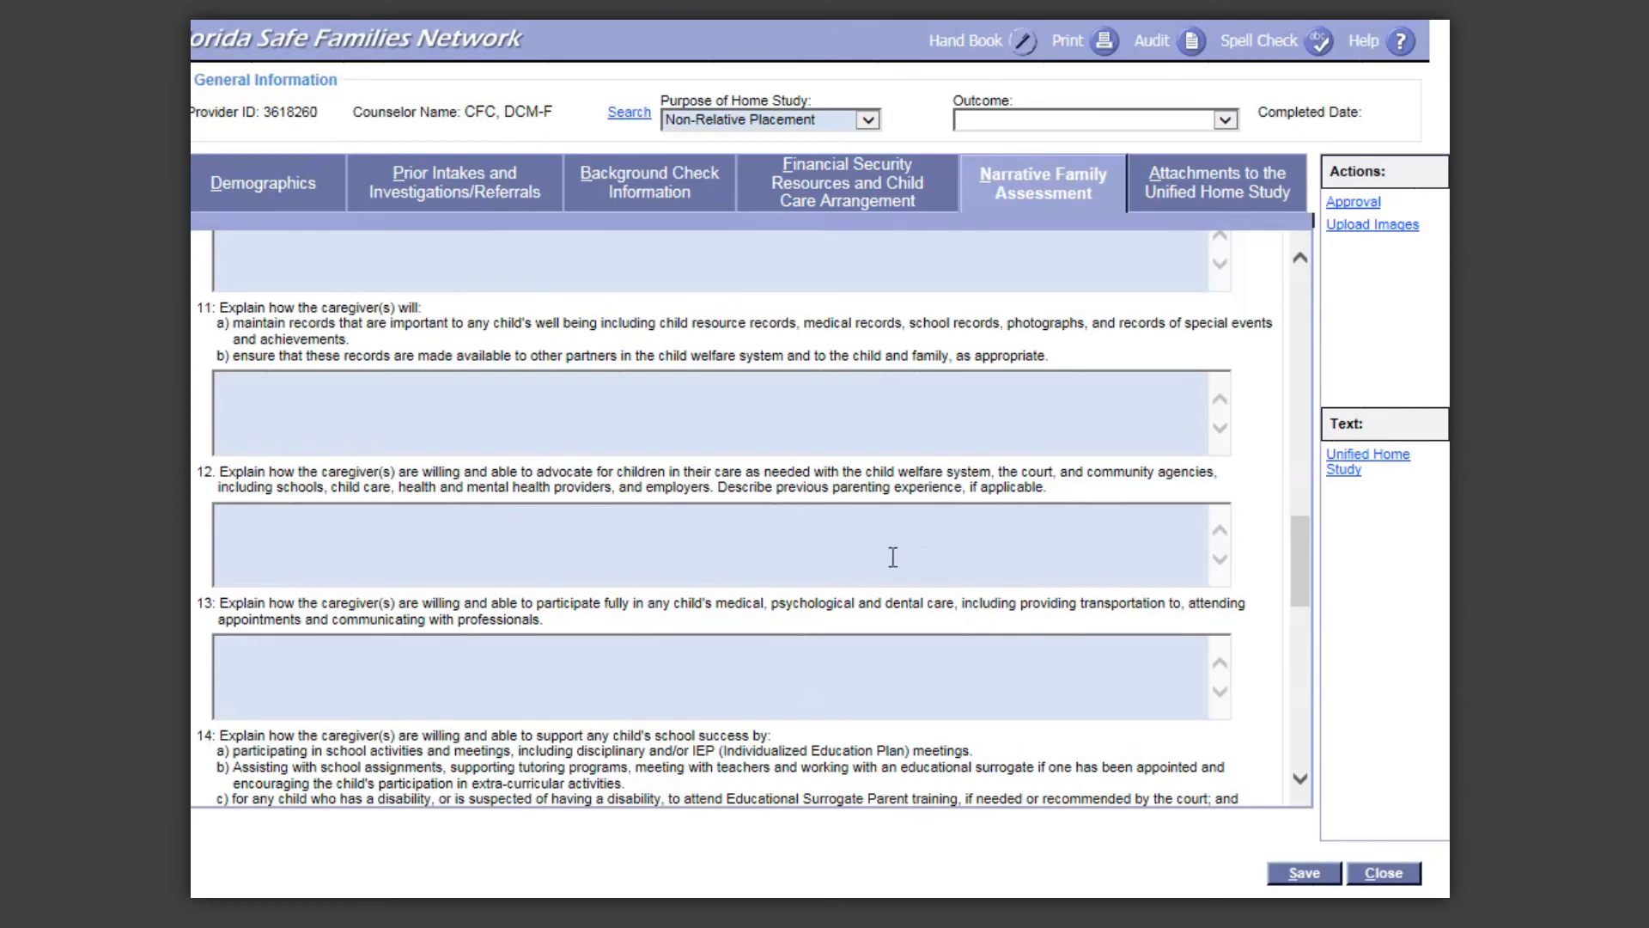
pyautogui.moveTo(1301, 585); pyautogui.dragTo(1307, 632)
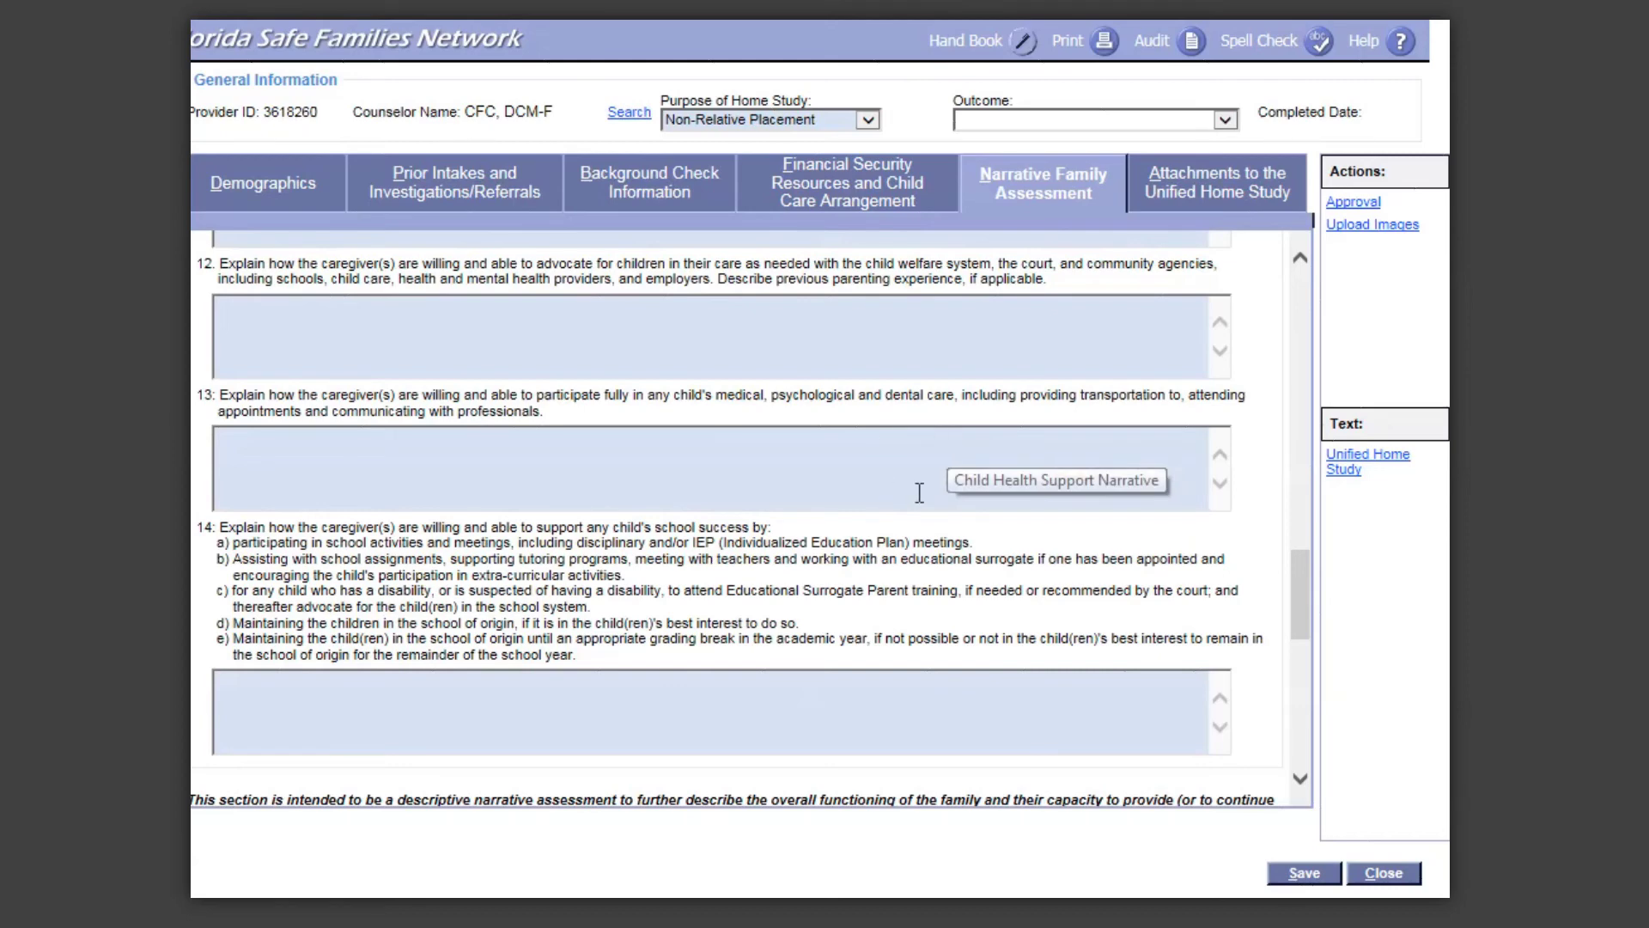
pyautogui.moveTo(1306, 589); pyautogui.dragTo(1312, 624)
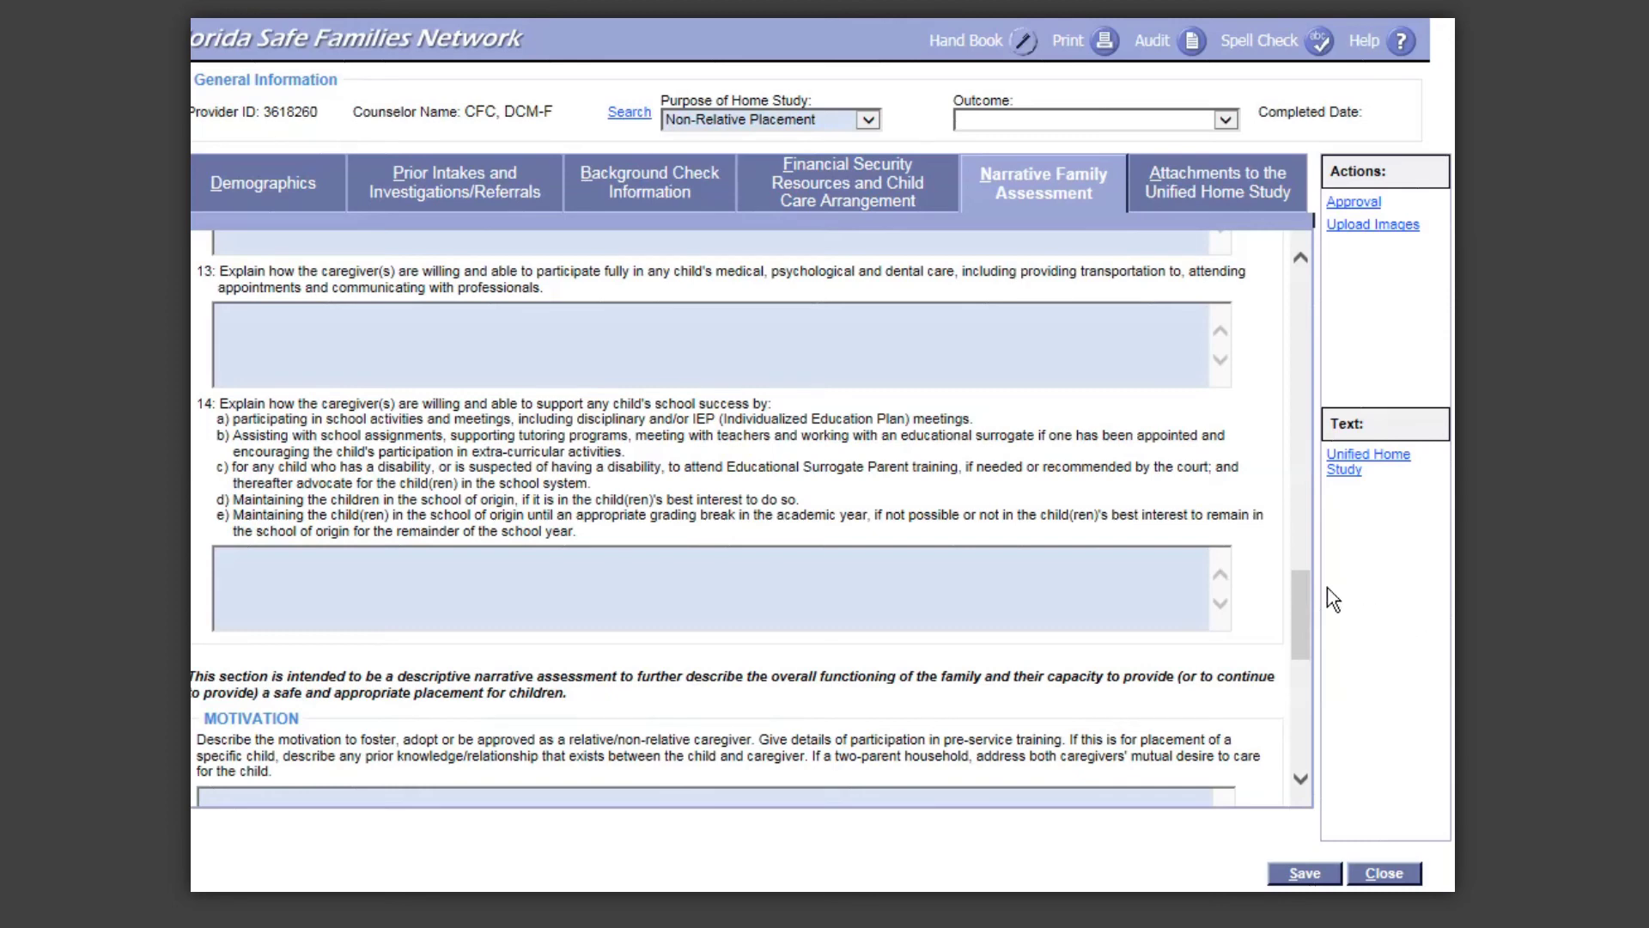
pyautogui.scroll(-3, 1306, 593)
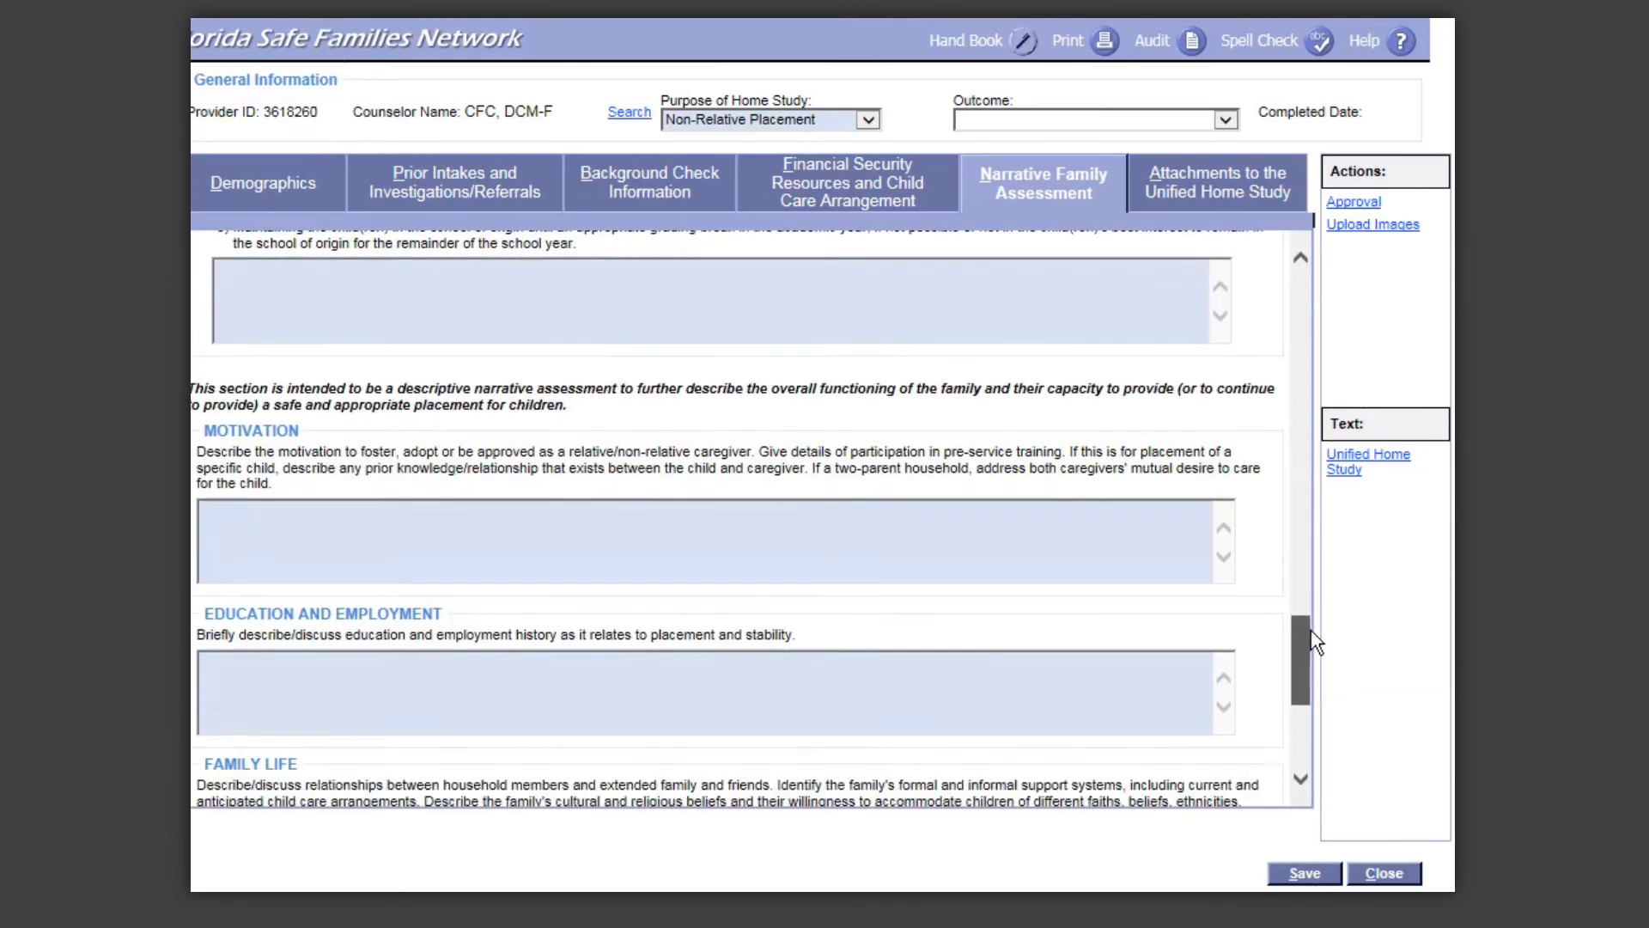
pyautogui.click(1079, 531)
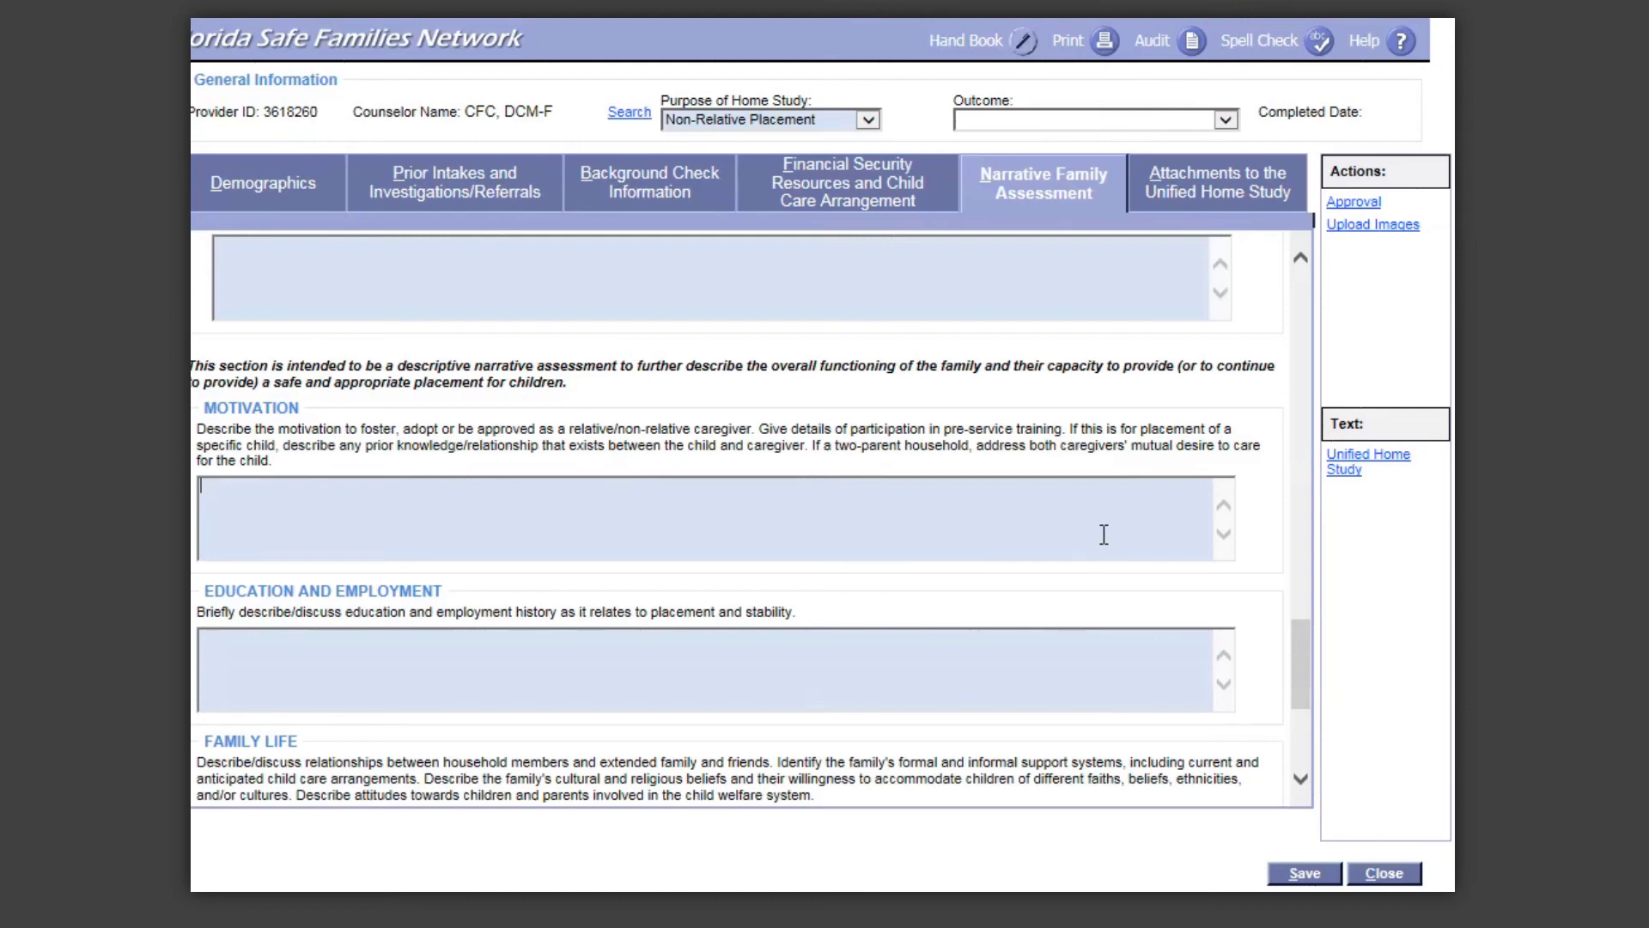
pyautogui.moveTo(1308, 657); pyautogui.dragTo(1305, 689)
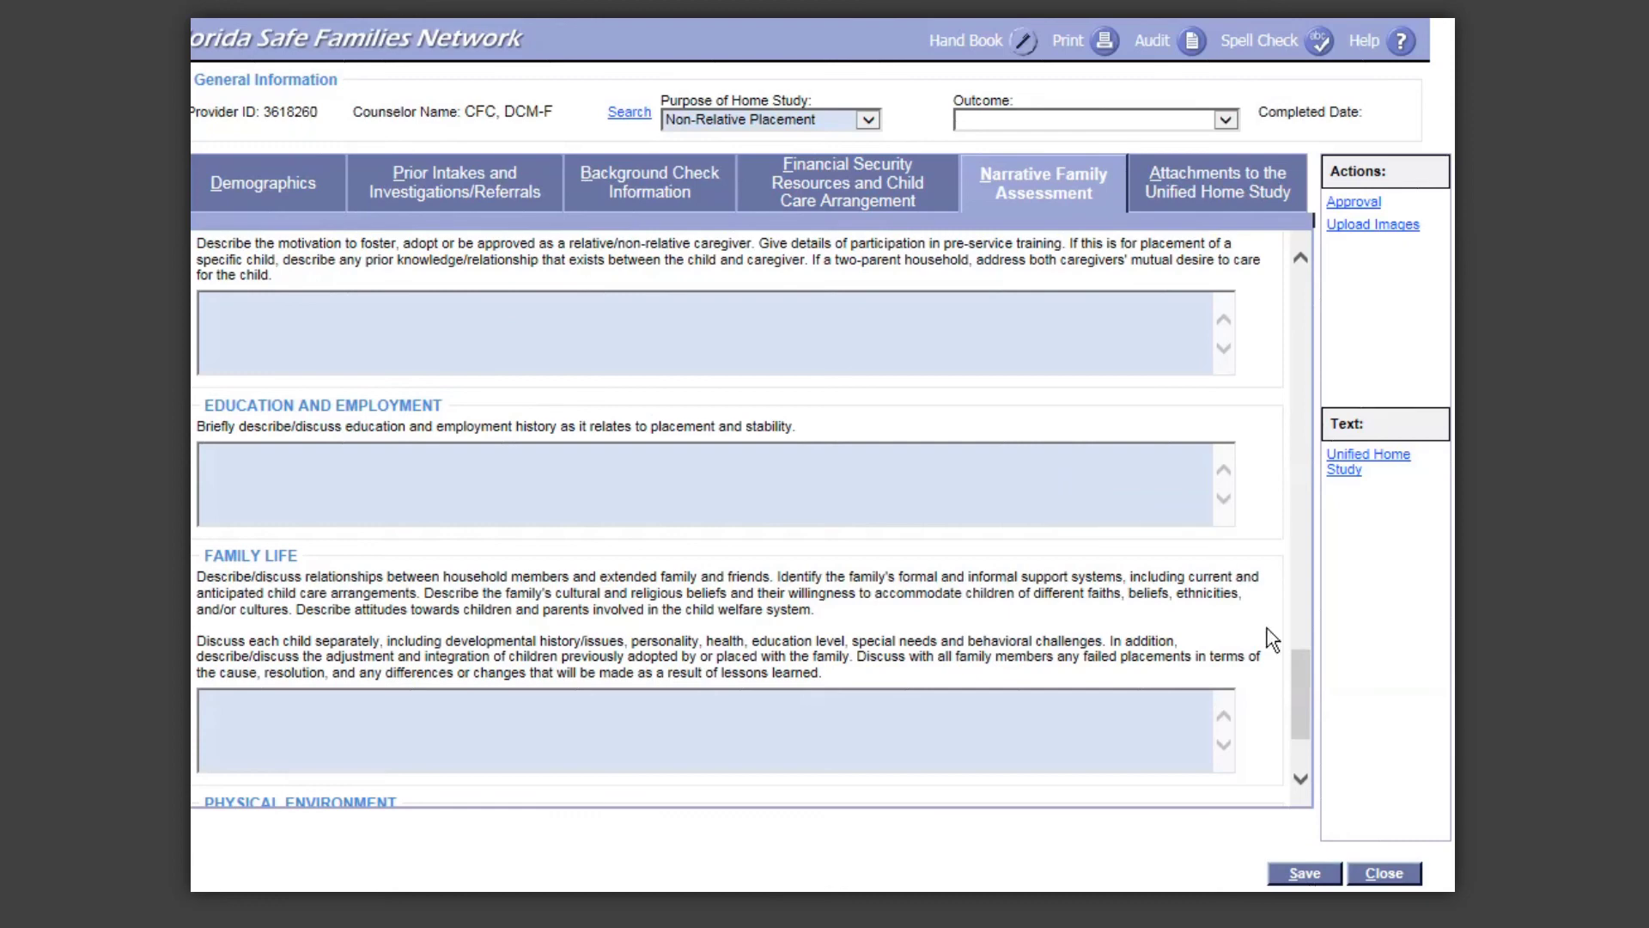
pyautogui.moveTo(1310, 664); pyautogui.dragTo(1305, 689)
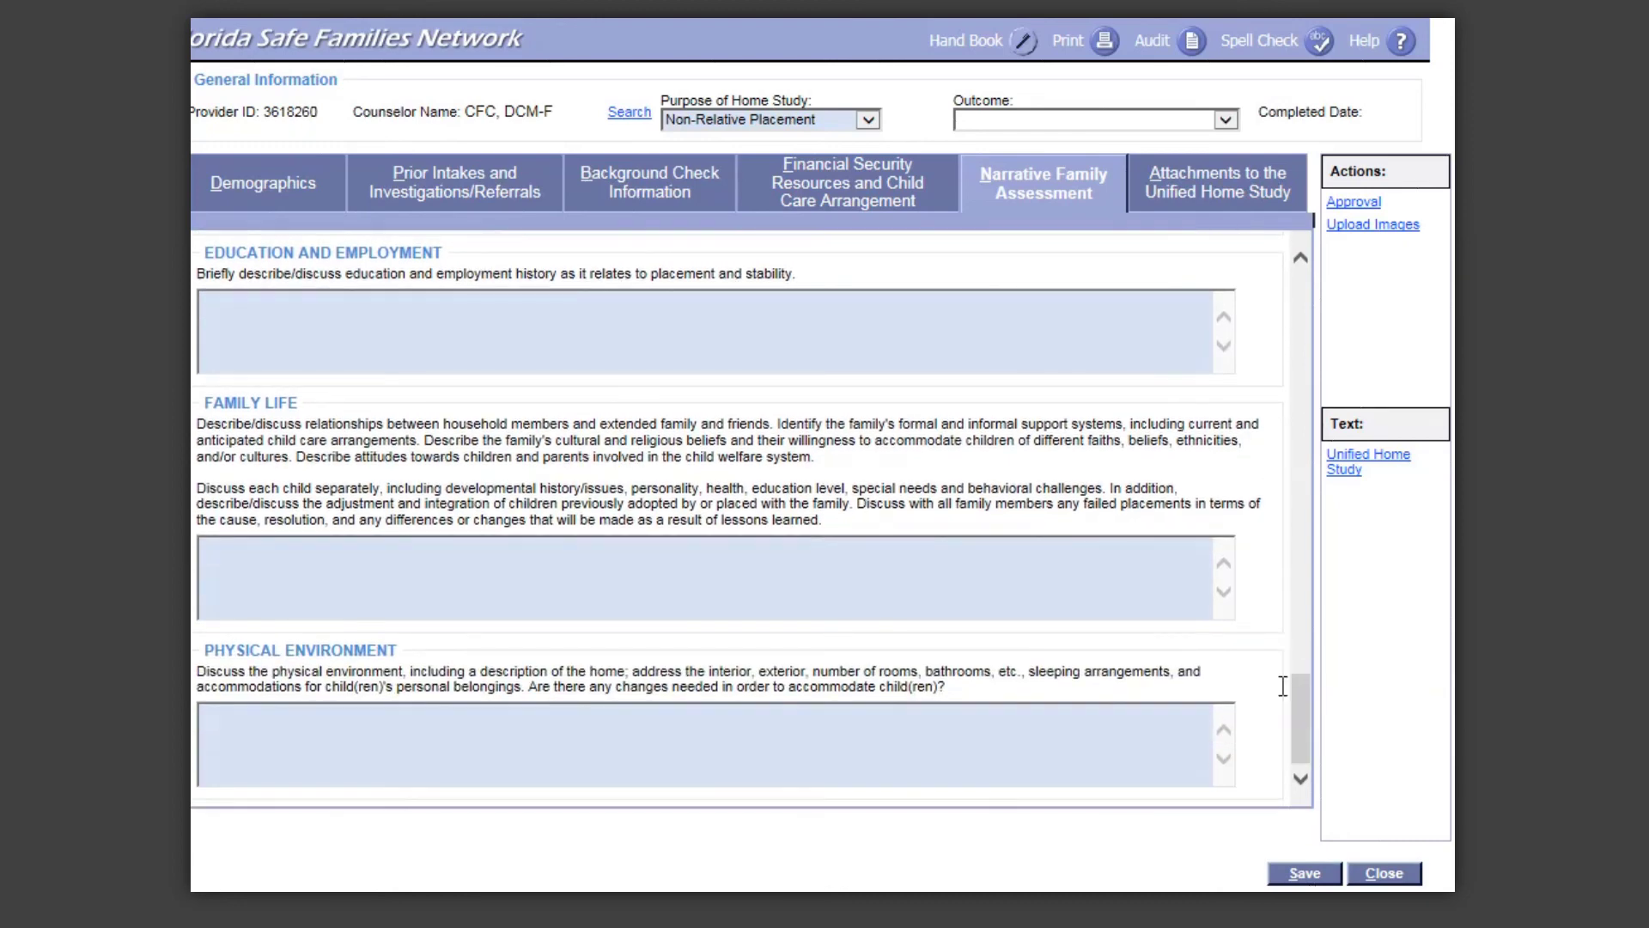
pyautogui.click(1135, 583)
pyautogui.click(294, 714)
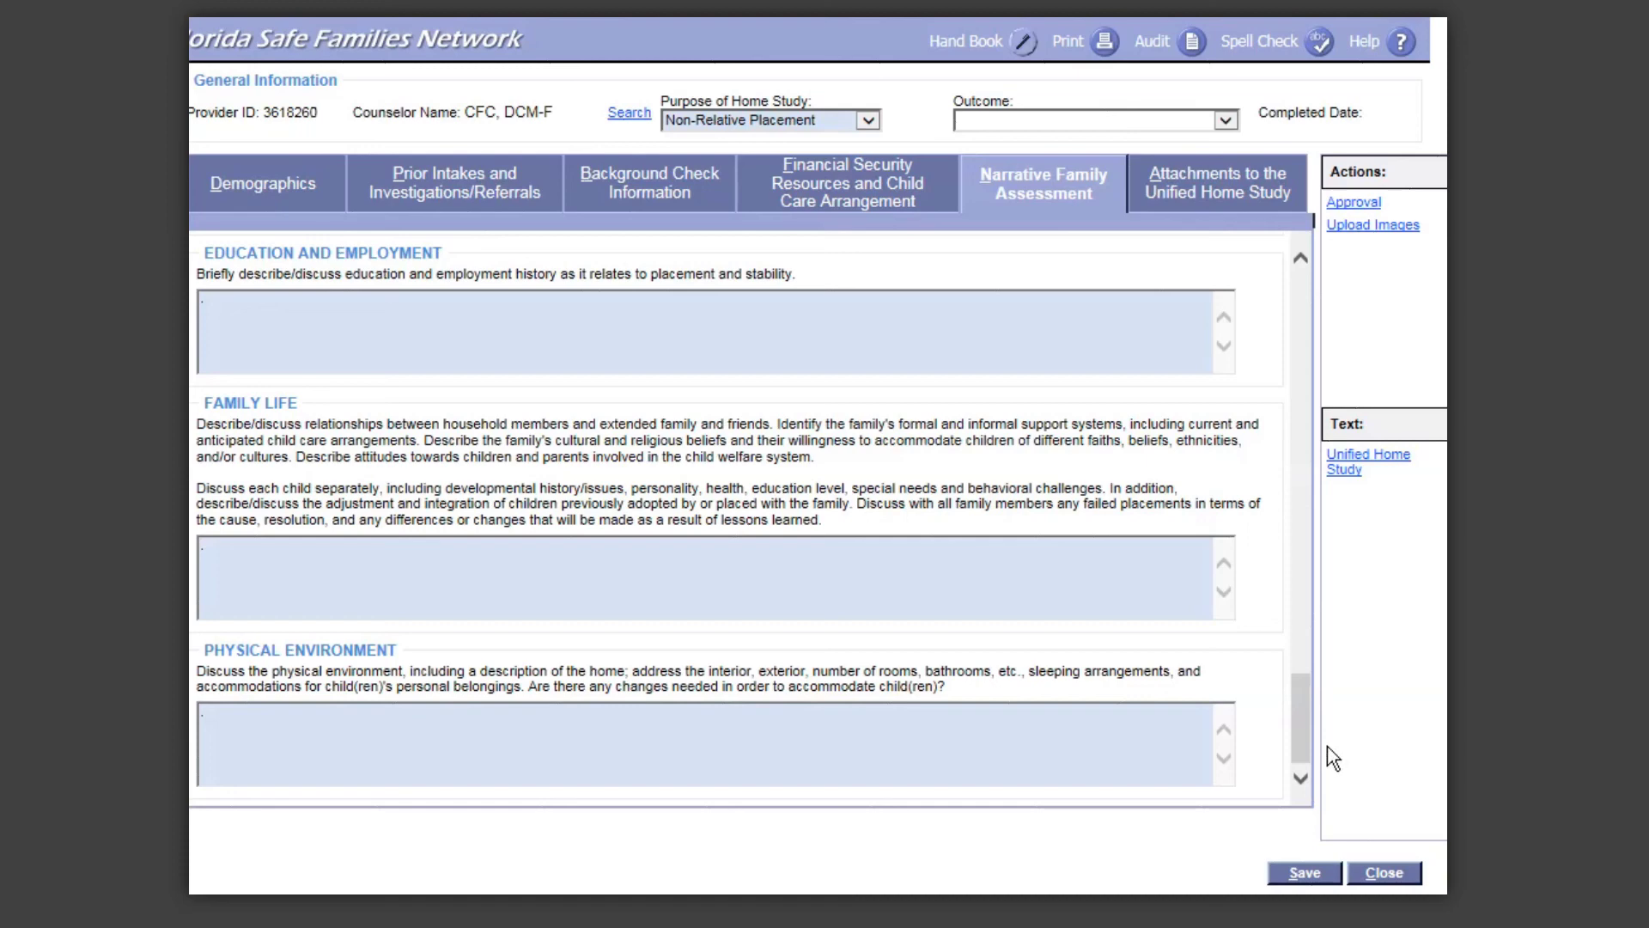
pyautogui.click(1257, 174)
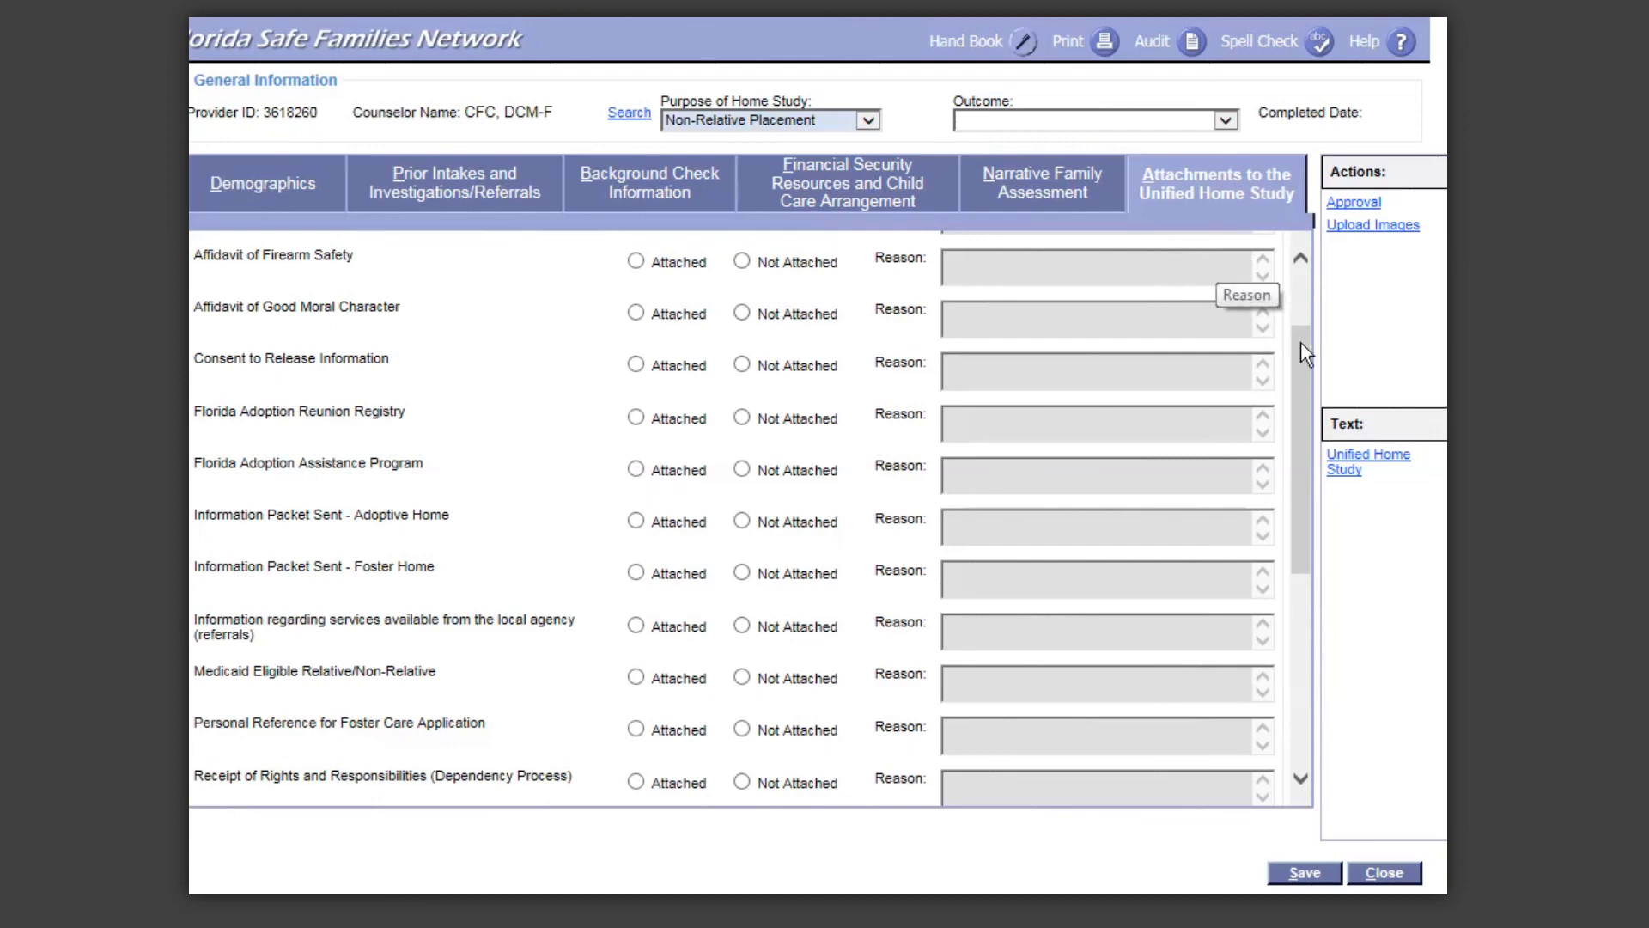
# Step: Scroll the attachments checklist from Affidavit of Firearm Safety toward Receipt of Rights and Responsibilities
pyautogui.moveTo(1301, 342); pyautogui.dragTo(1314, 277)
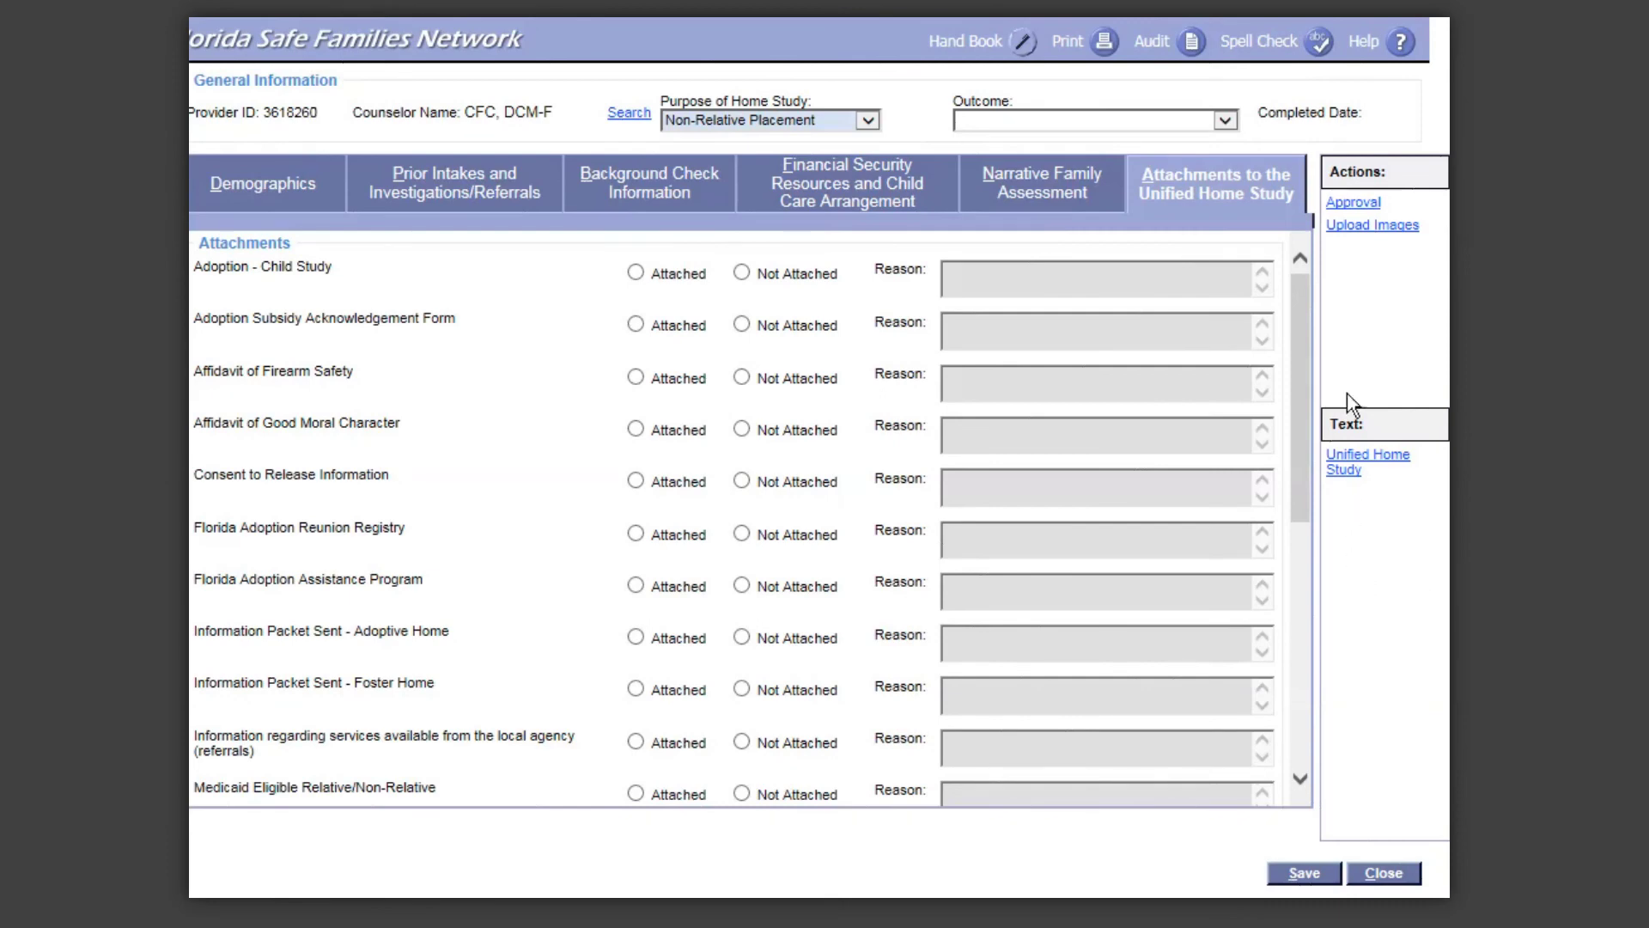
# Step: Bring up the Upload Images form (category Home Study) and view Image Type options without choosing one
pyautogui.click(1365, 229)
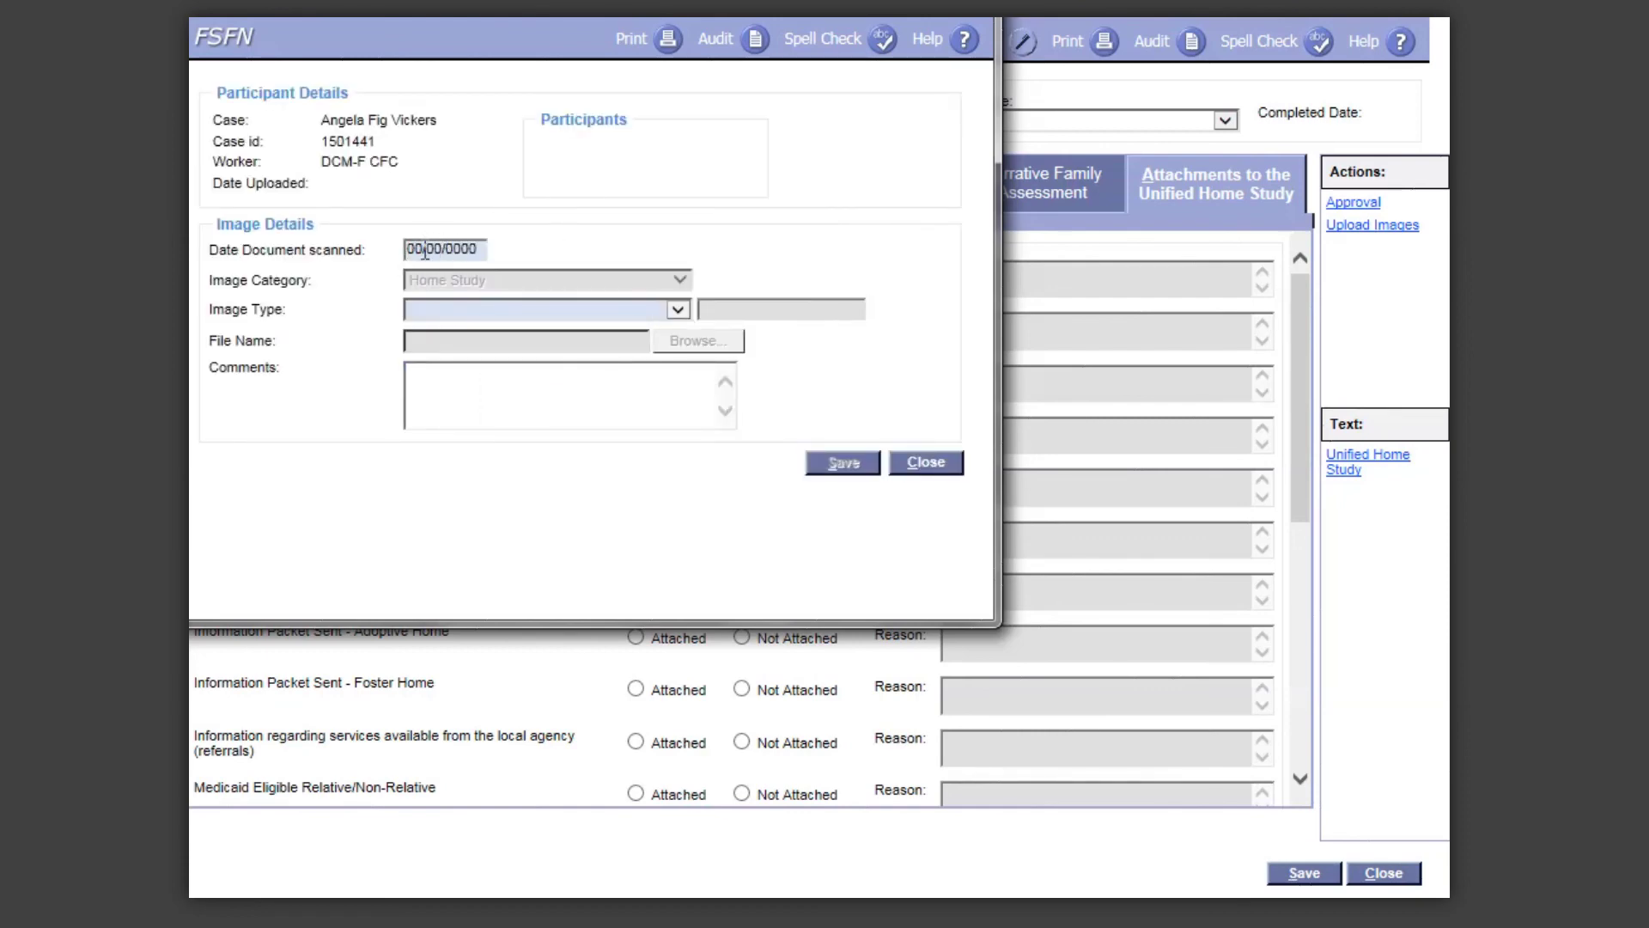
pyautogui.click(678, 310)
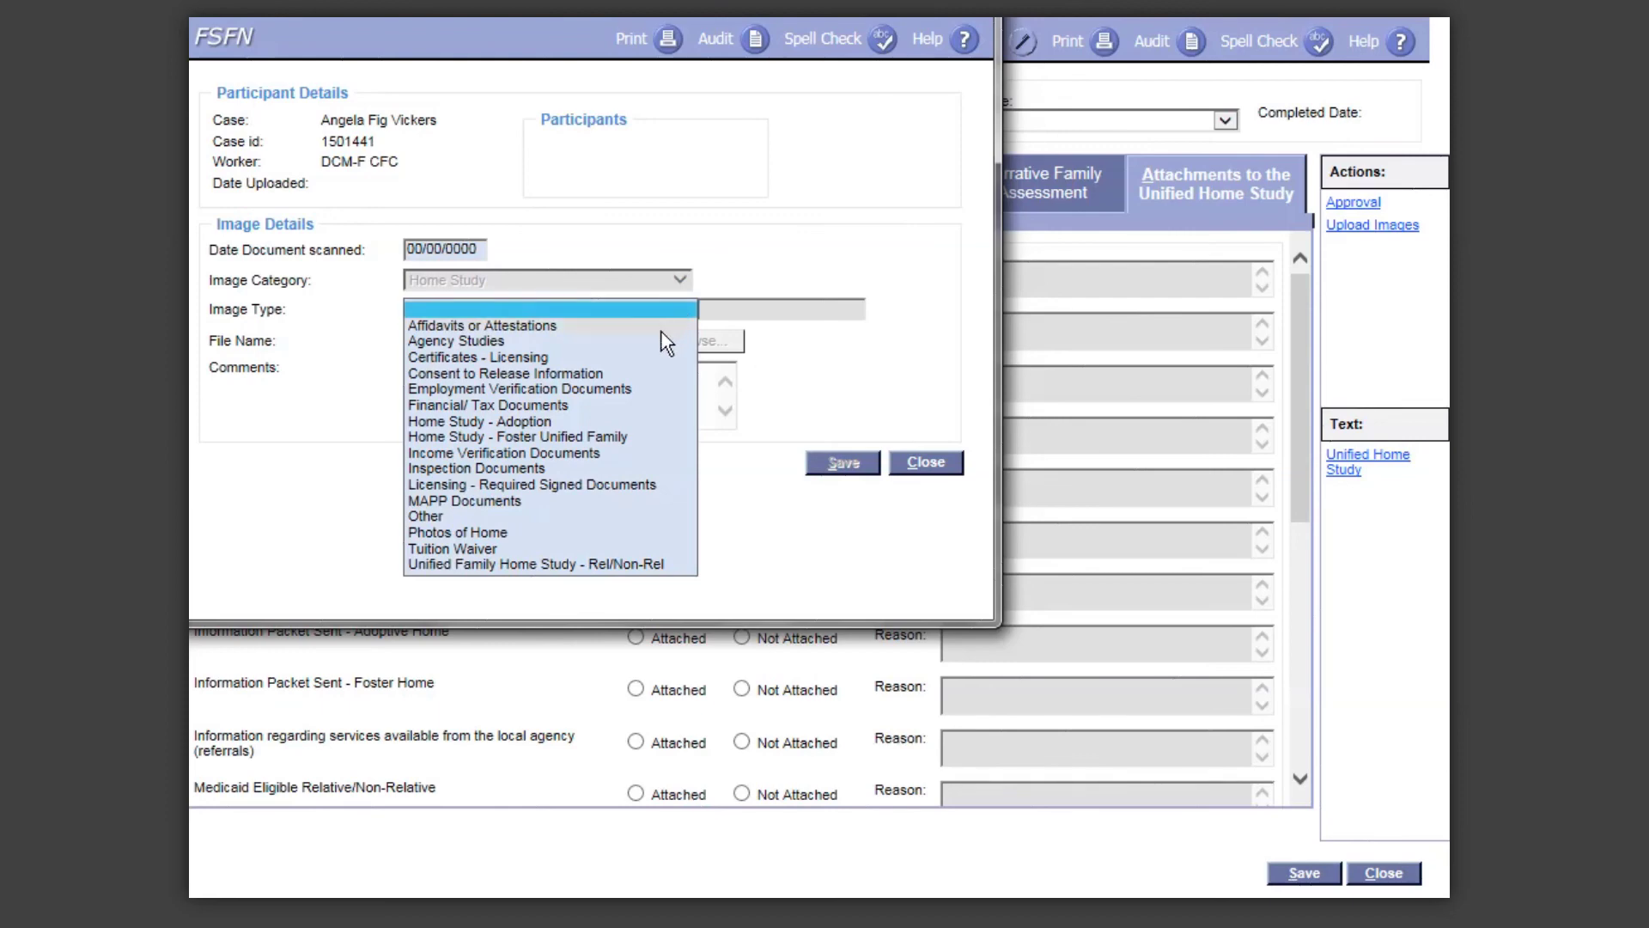
pyautogui.click(809, 395)
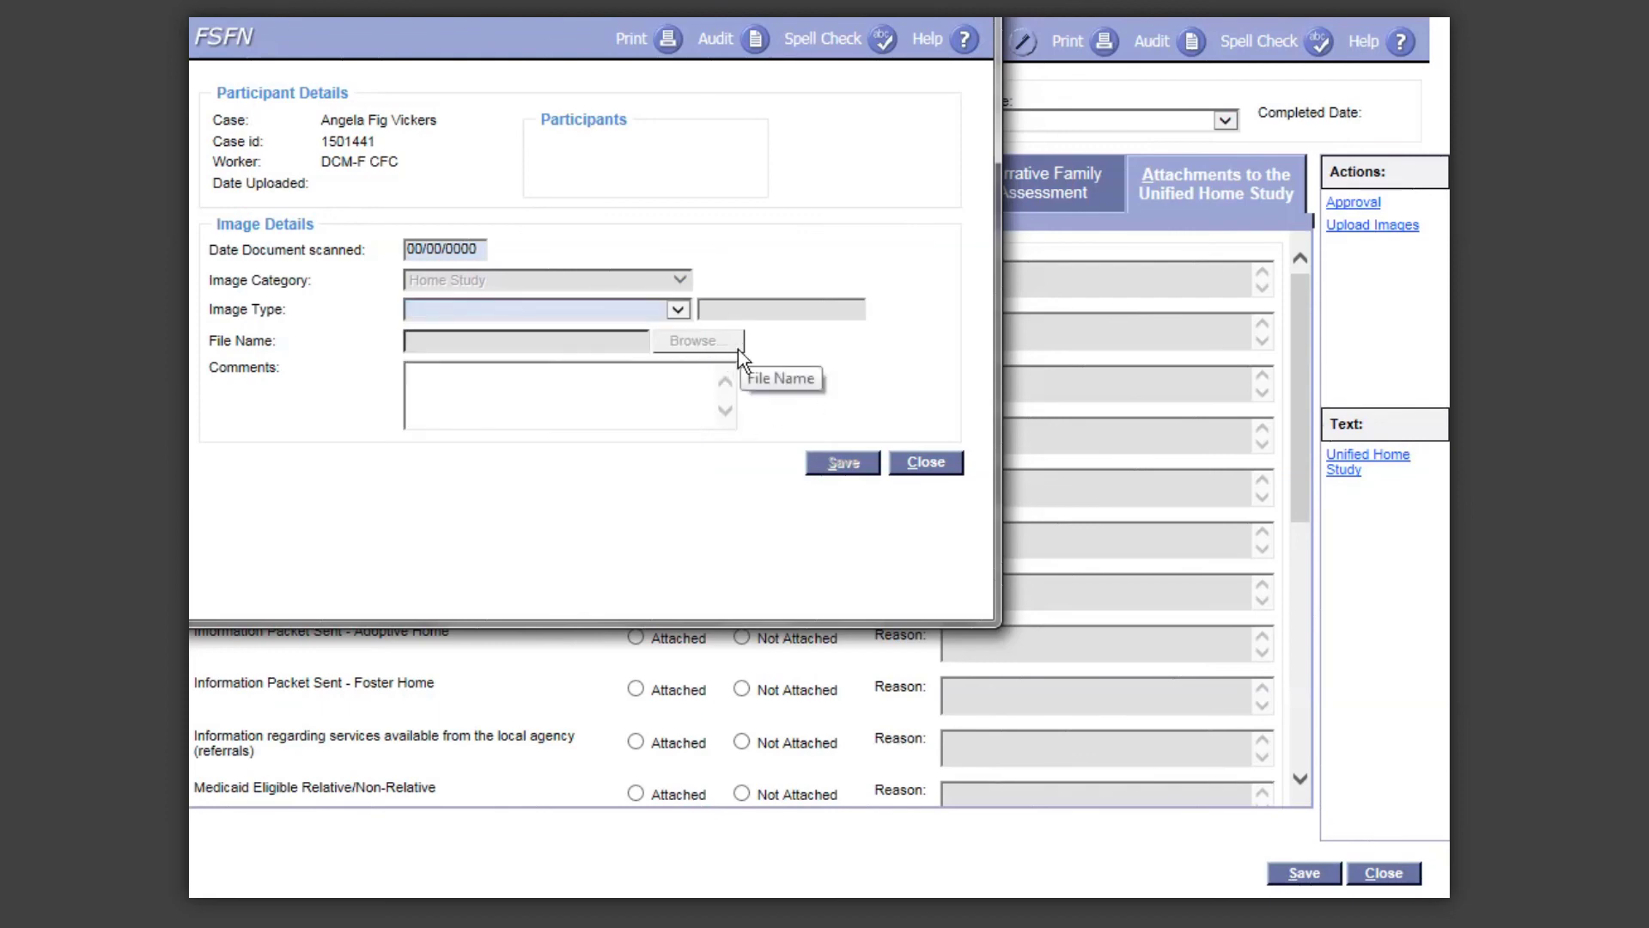